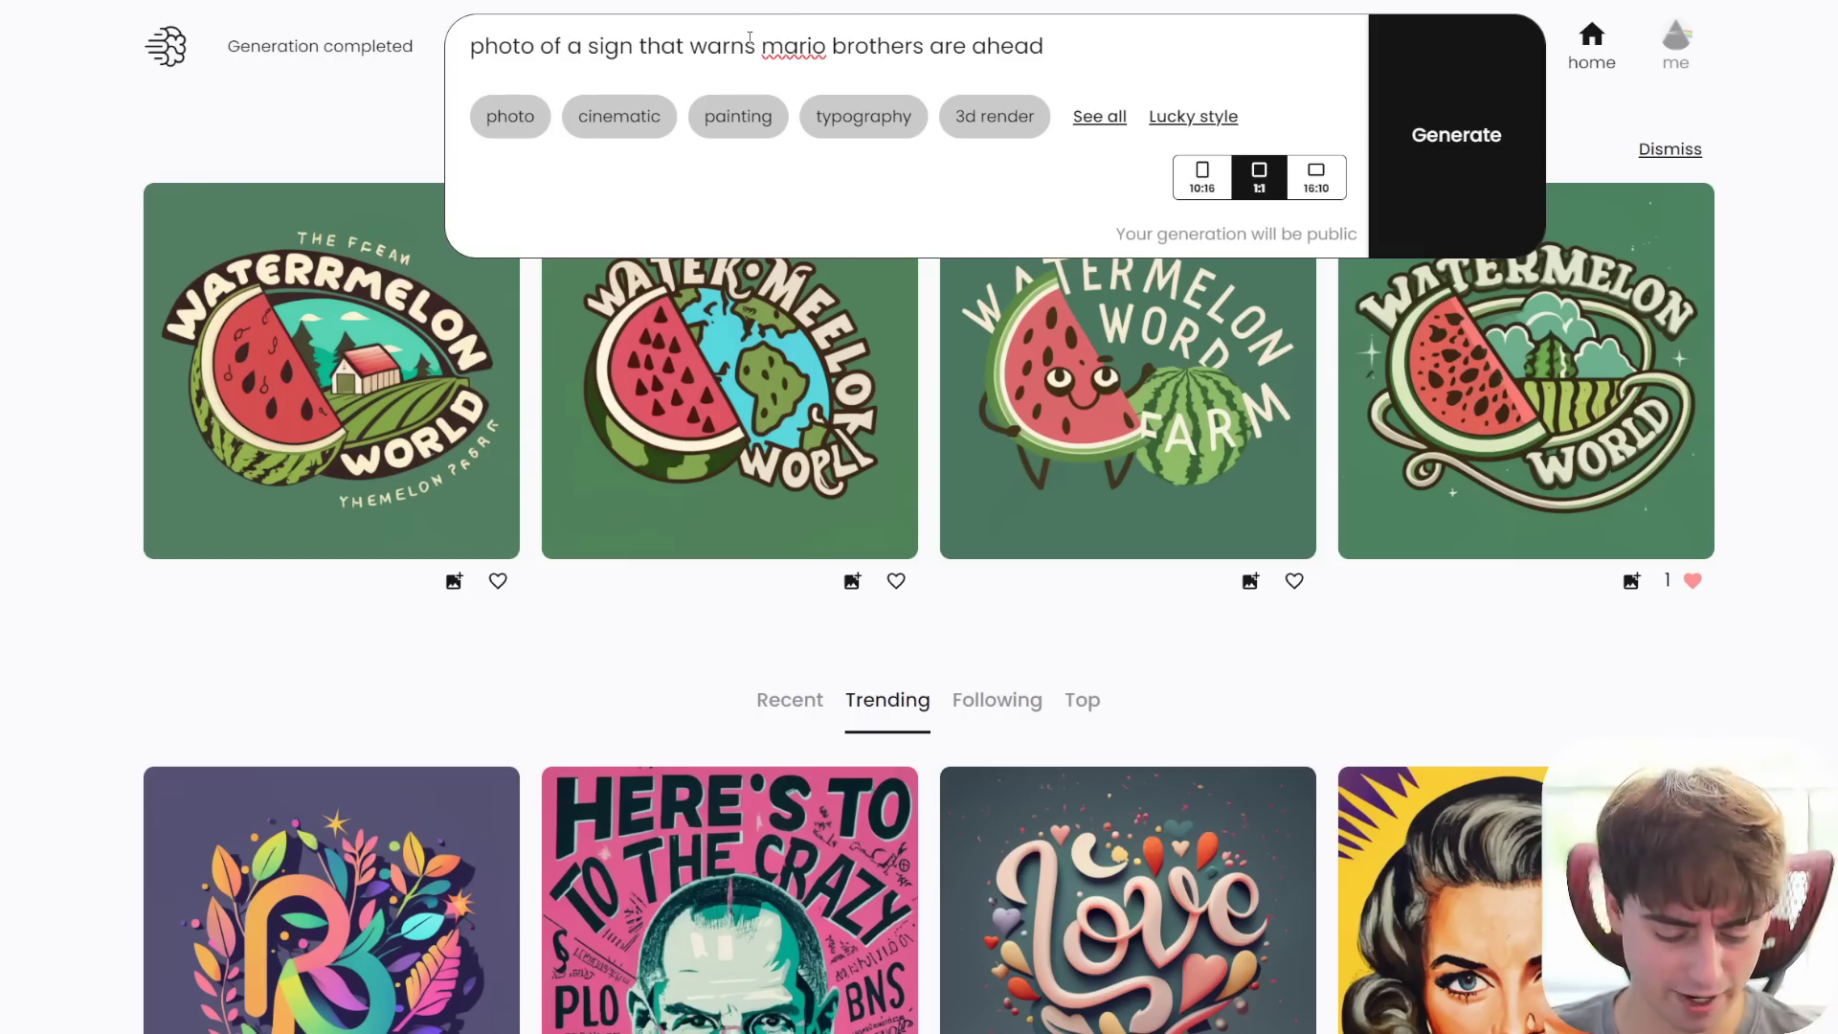
- Generate 10:16 images in the photo style from the prompt "photo of a road sign that warns mario brothers are ahead"
text(road)
drag(820, 60, 1001, 59)
click(1125, 46)
click(1203, 178)
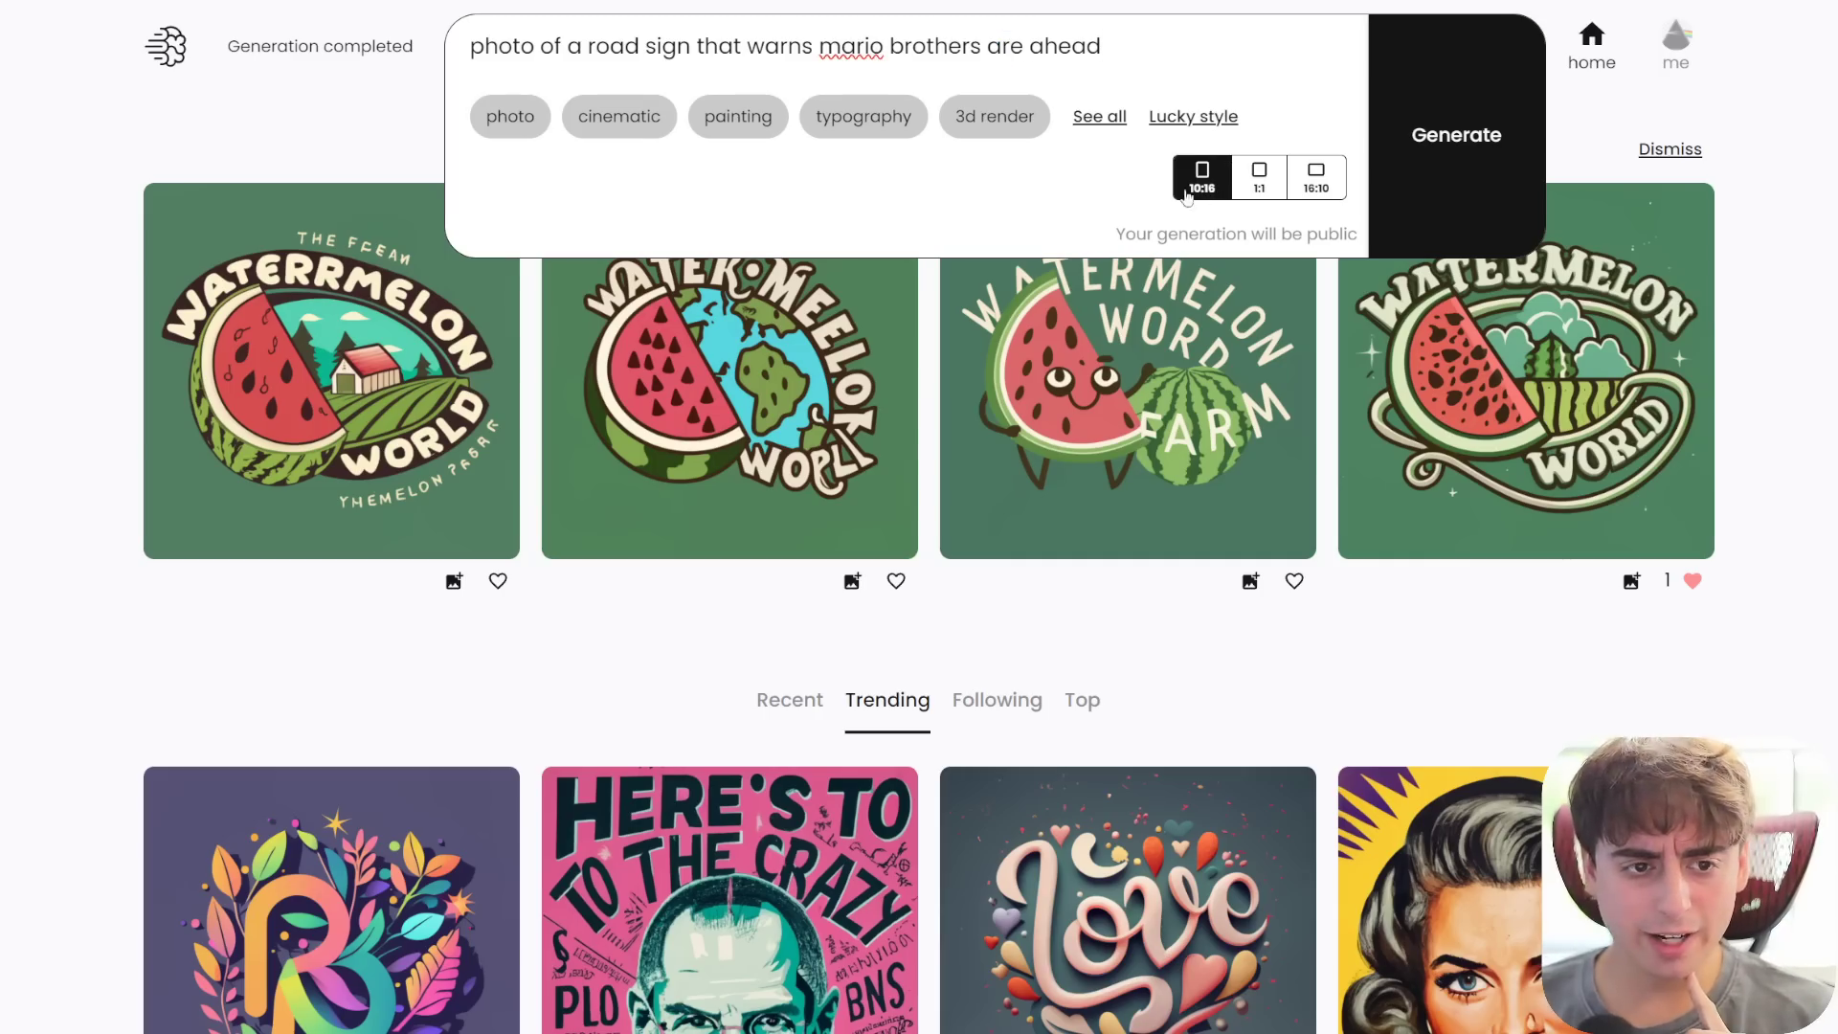
click(514, 126)
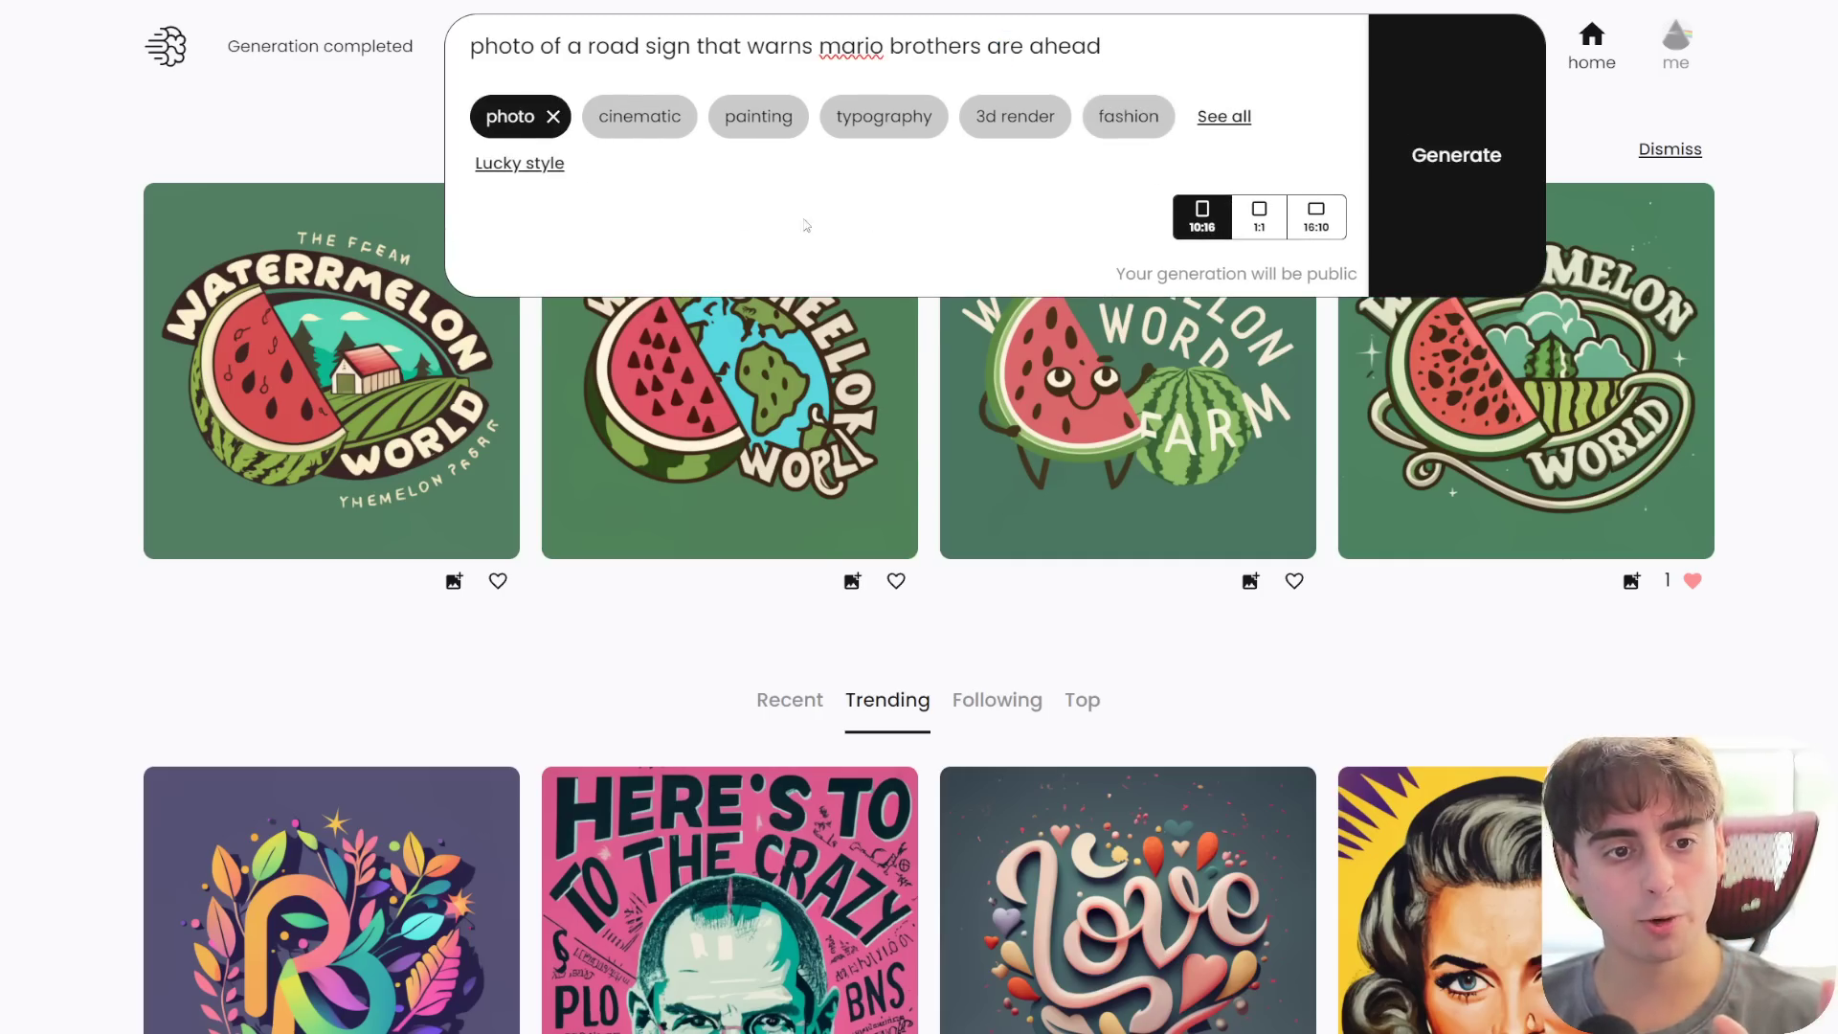
click(529, 169)
click(846, 167)
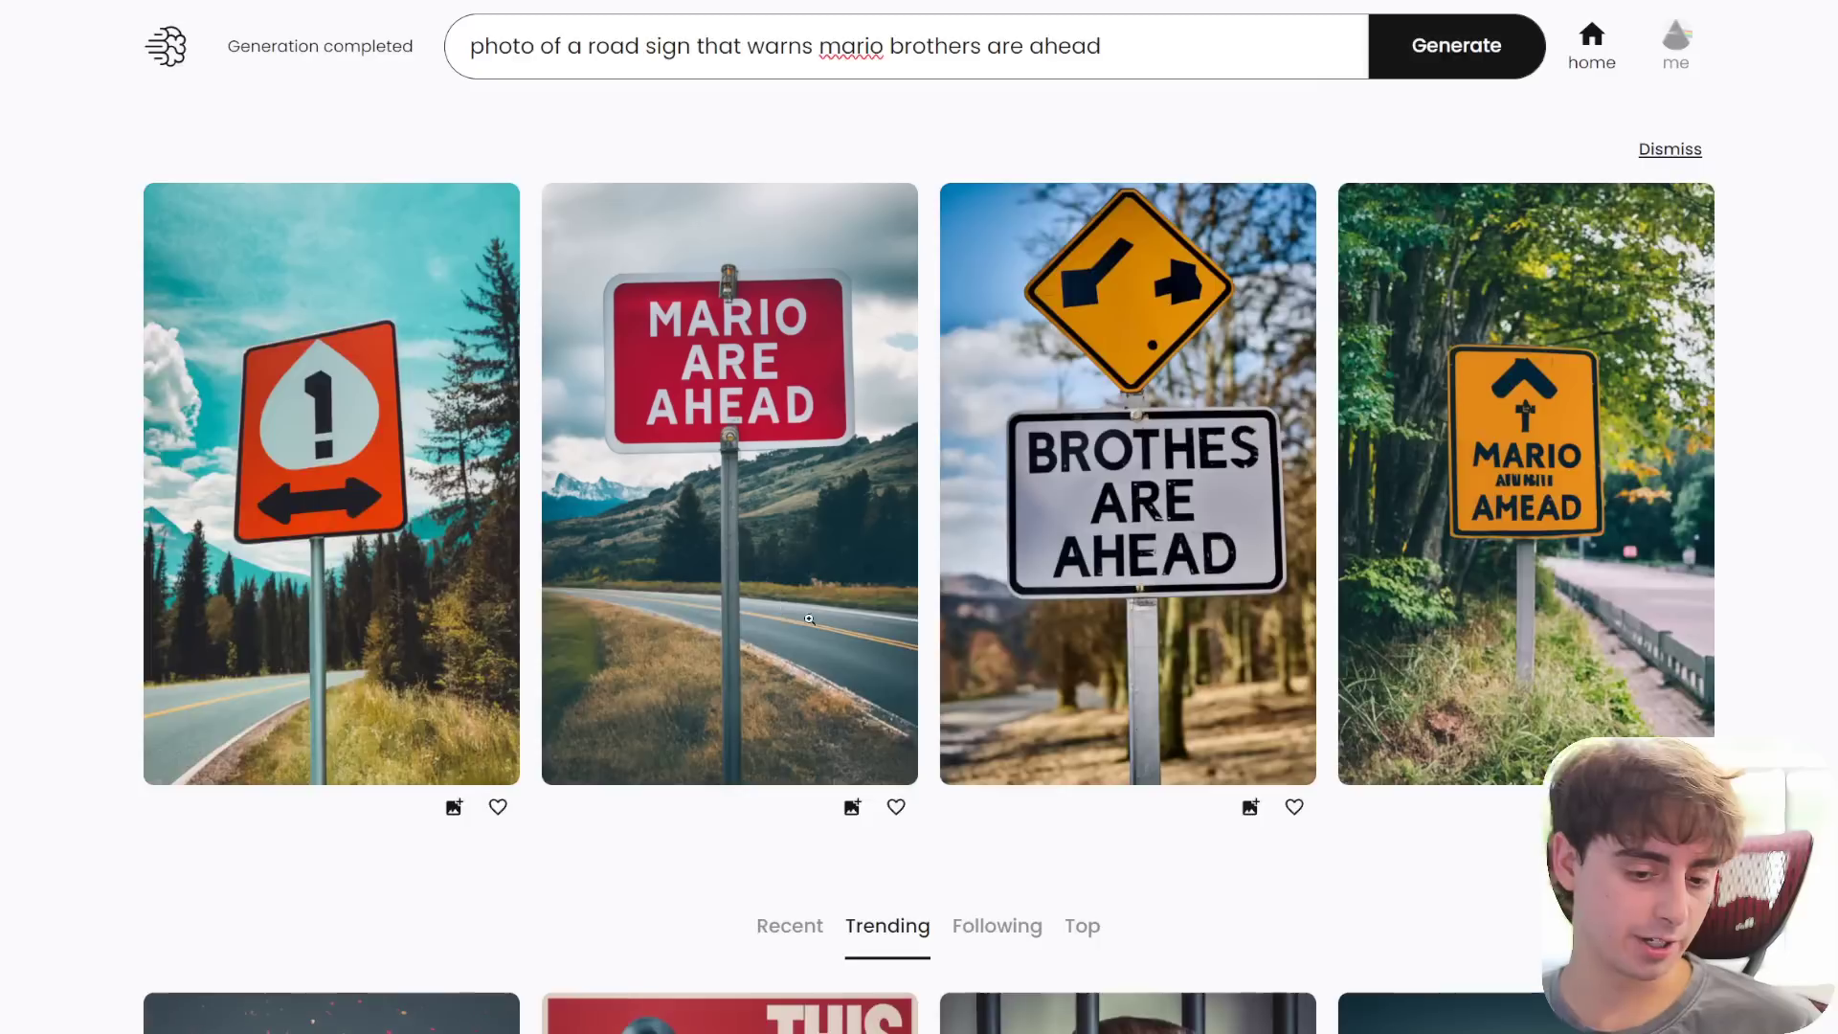
- Compare the enlarged "Mario are ahead" and "Brothes are ahead" road sign images
click(795, 395)
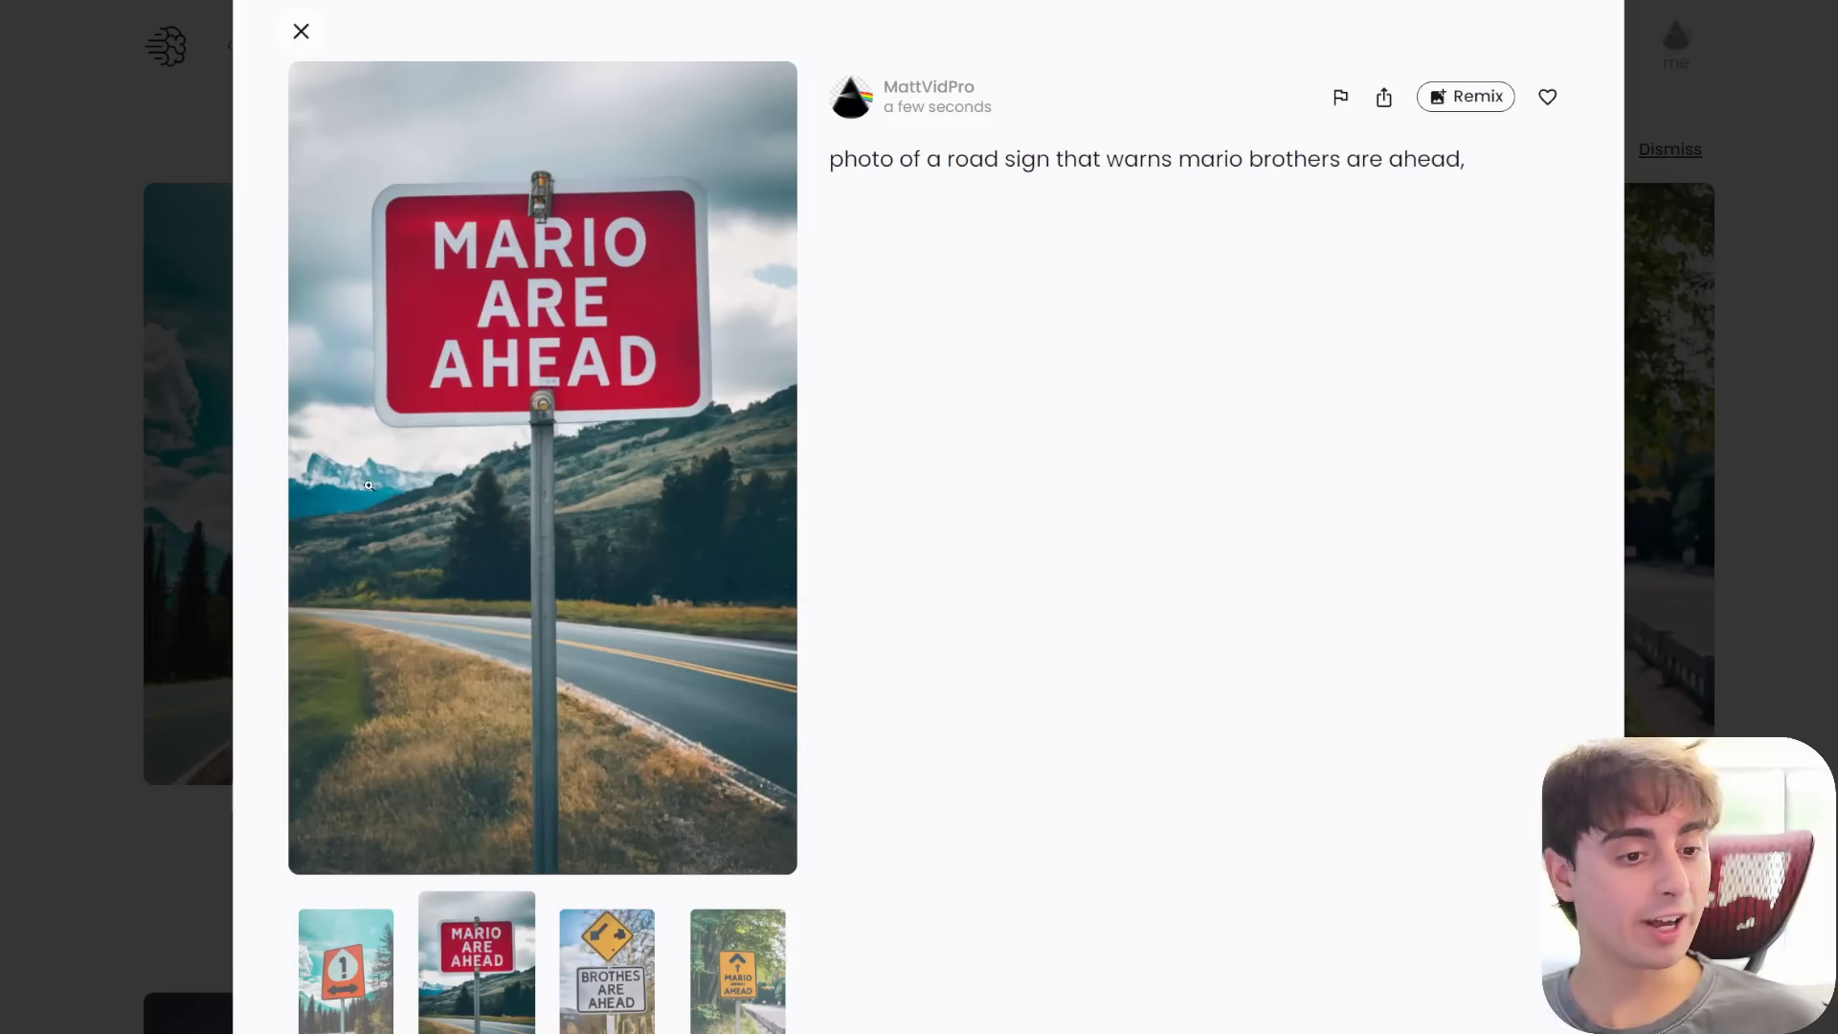
click(121, 568)
click(1058, 632)
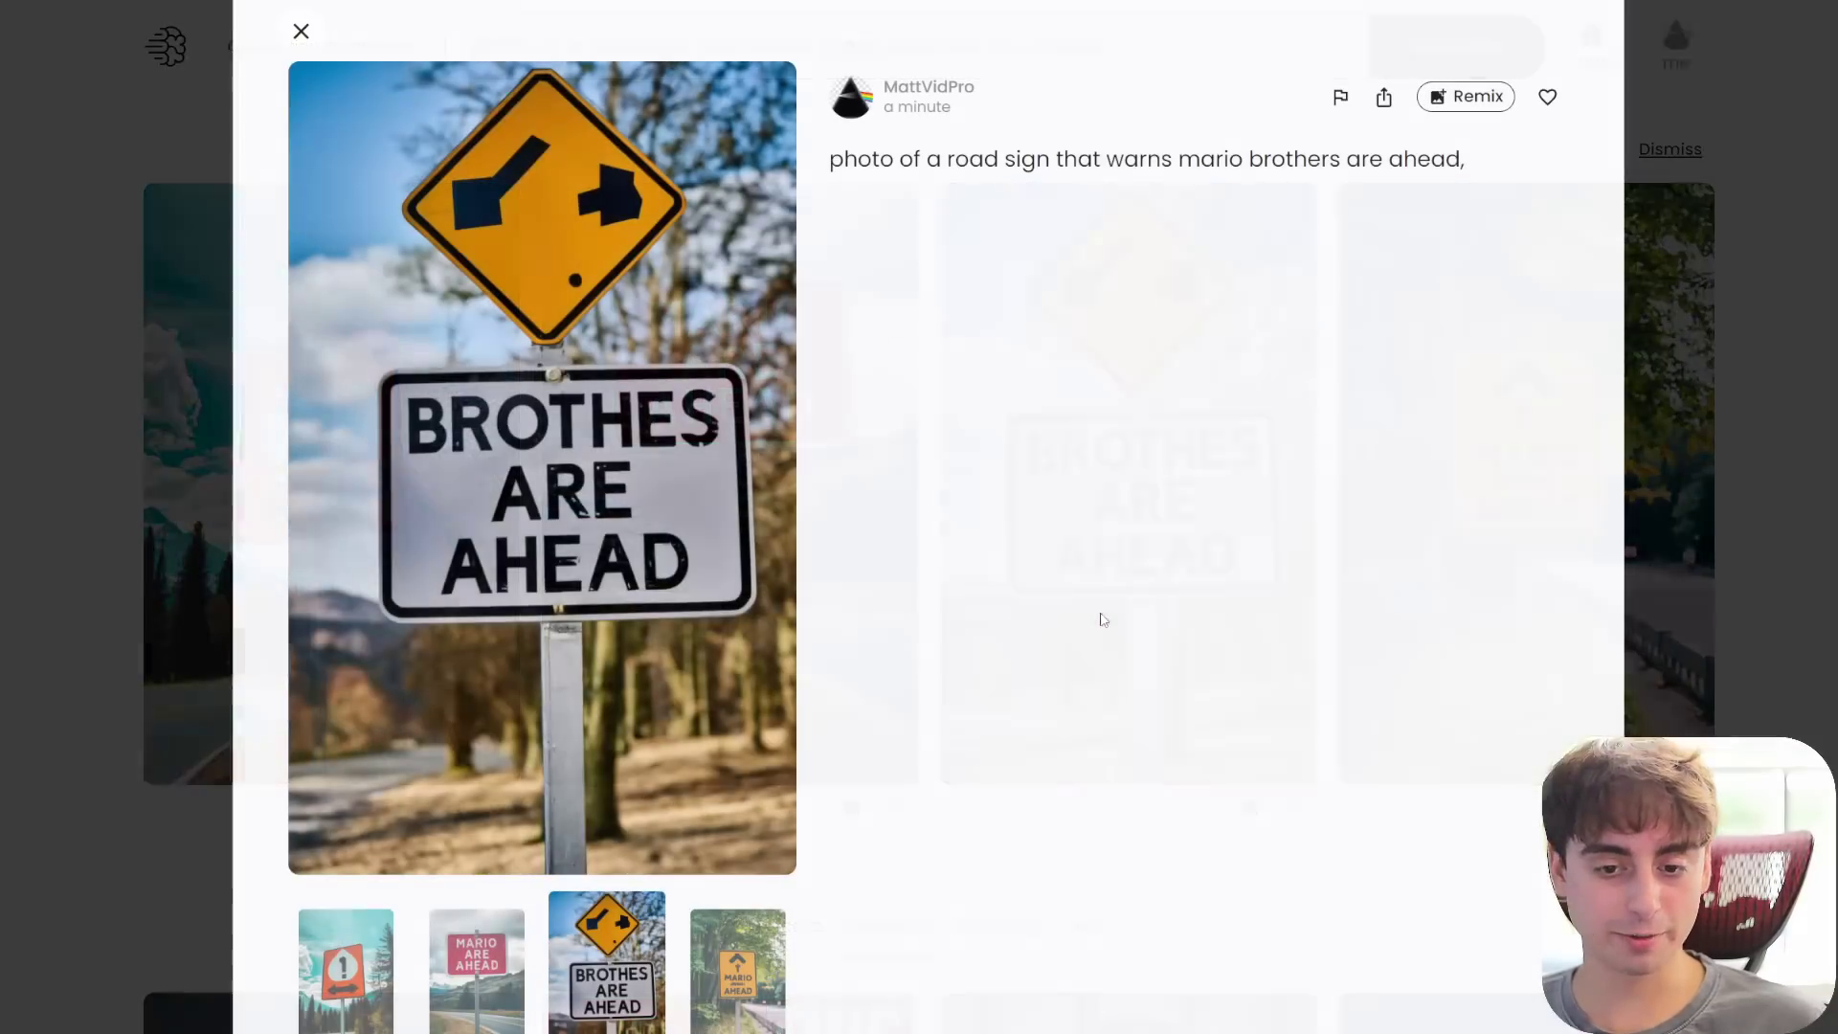
click(164, 515)
- Remix the "Mario are ahead" image using the prompt: photo of a road sign that warns "mario brothers are ahead" with a mario logo
click(543, 529)
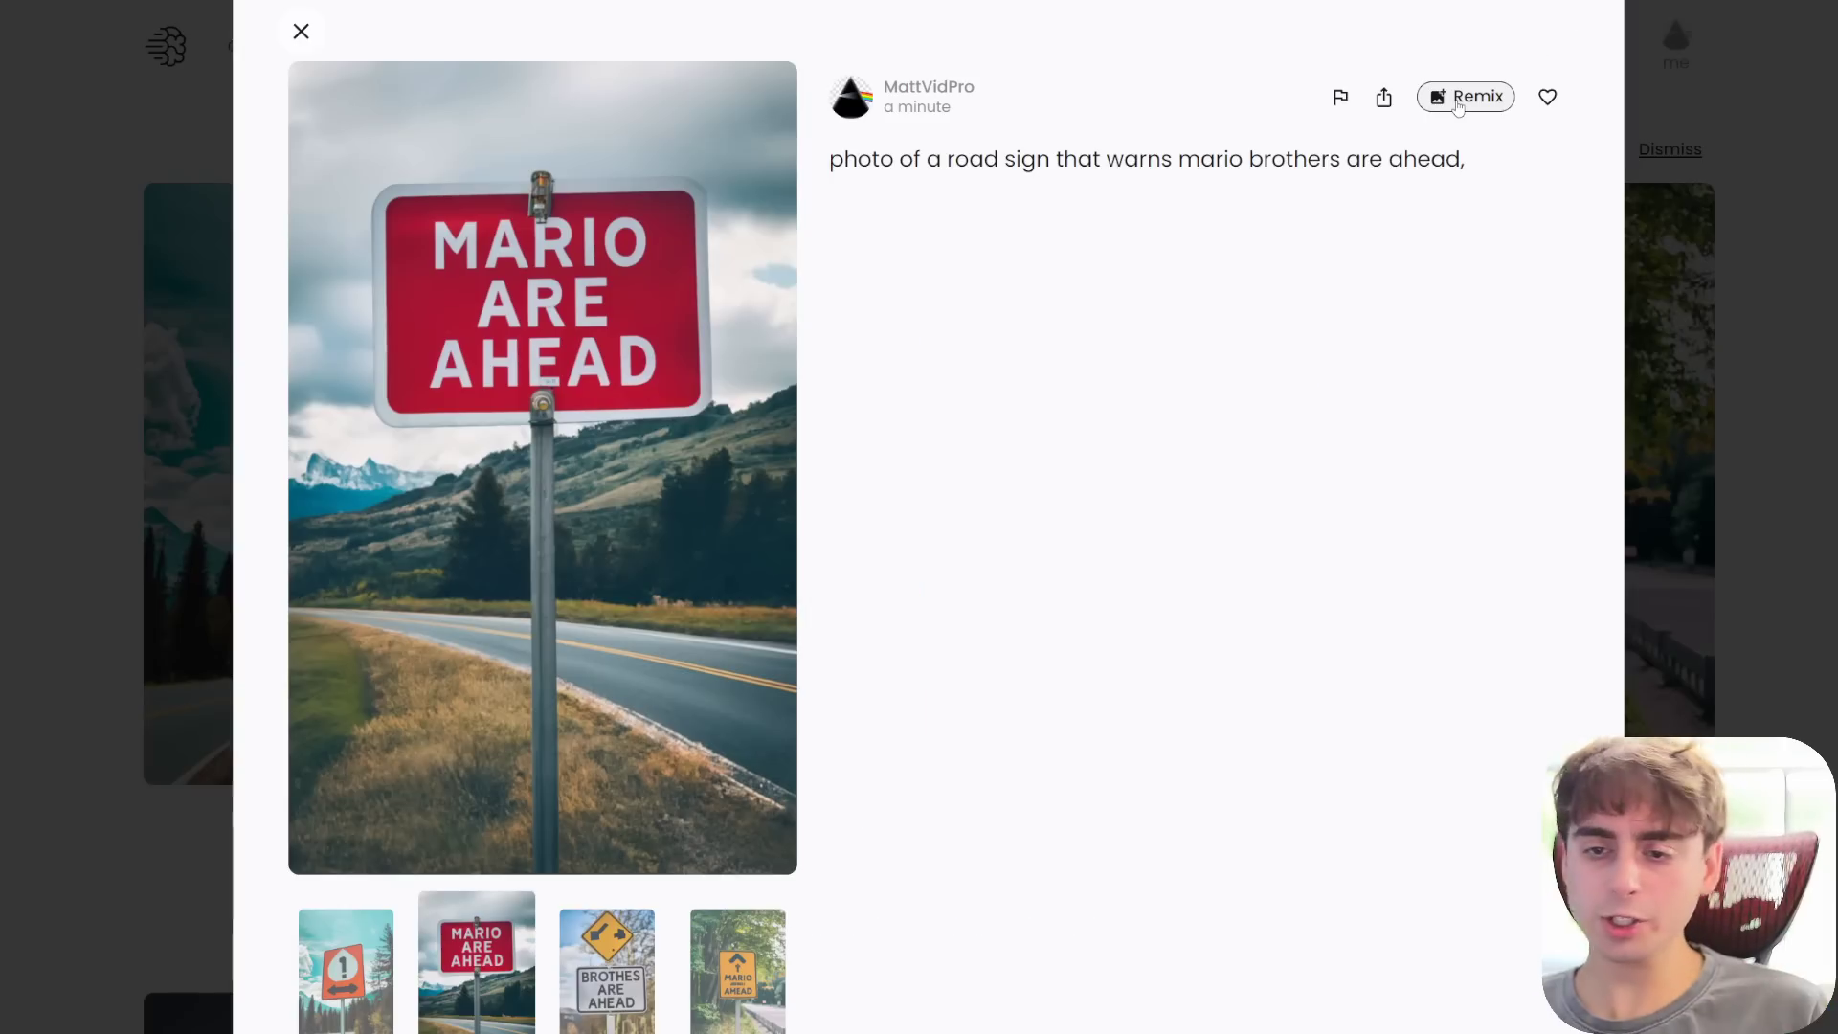
click(1465, 97)
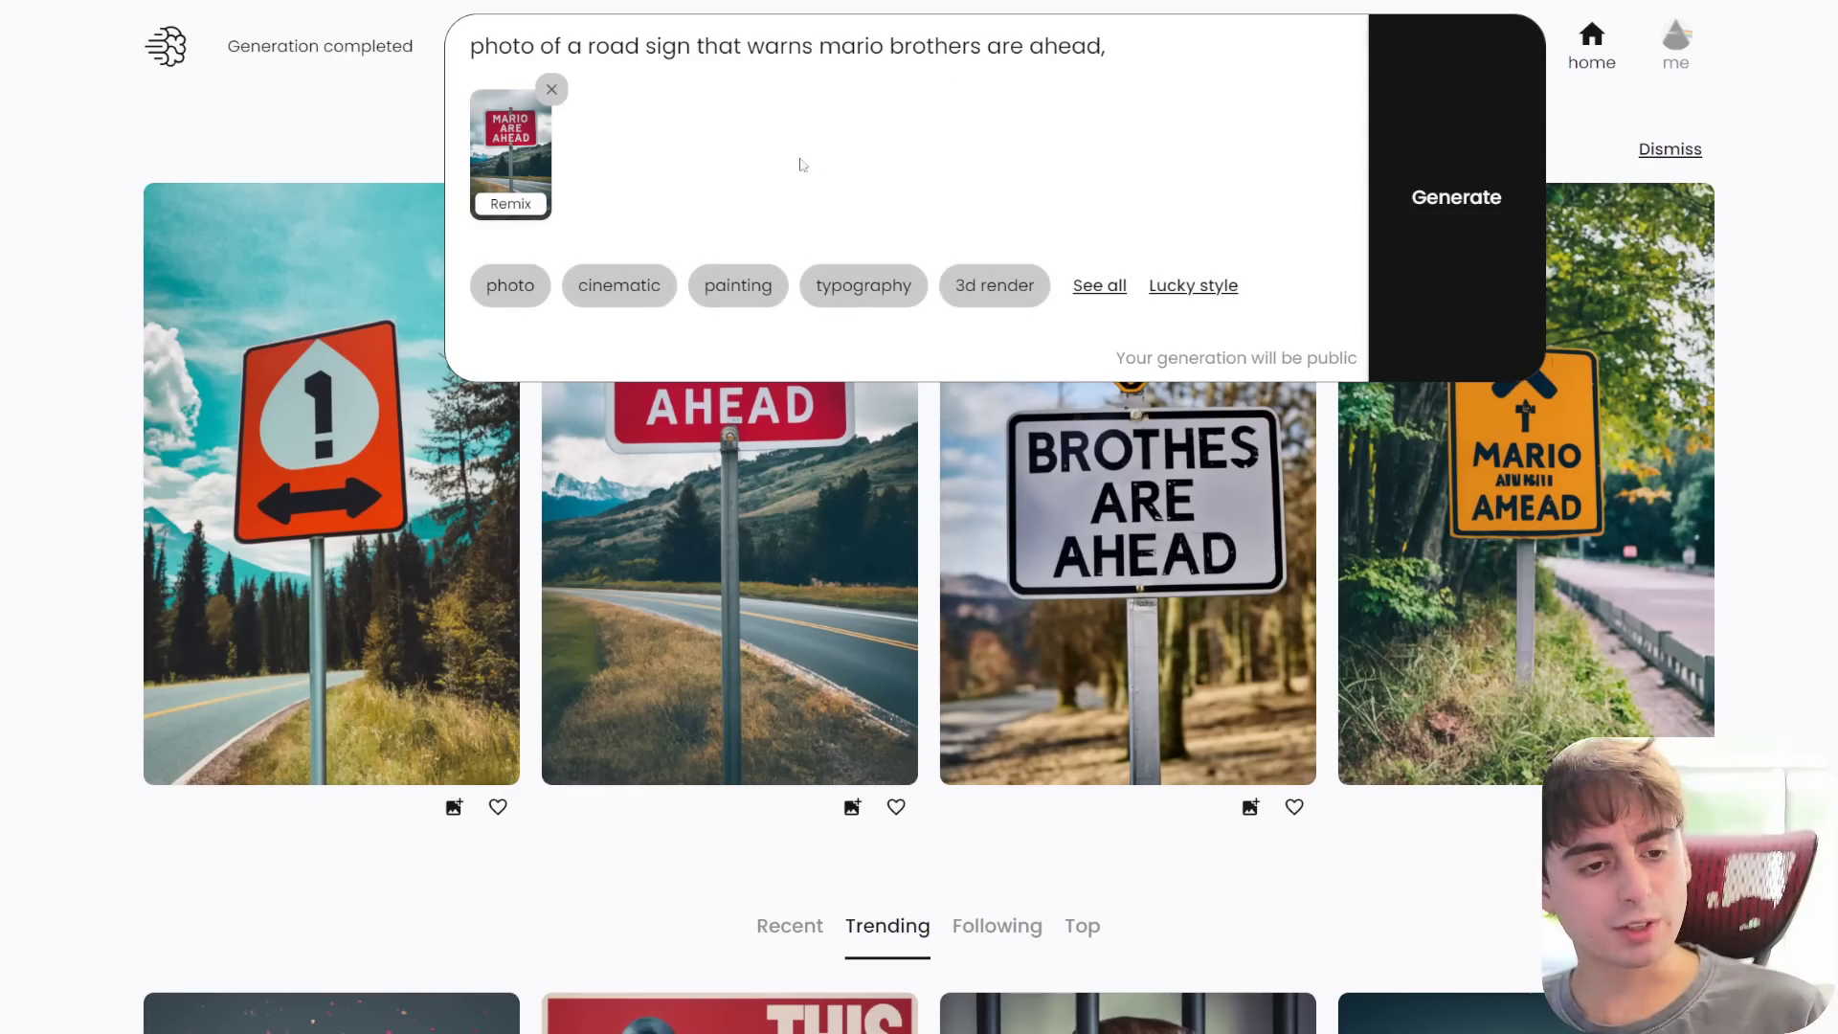
click(821, 48)
text(")
click(1103, 49)
text(")
text( with a mario logo)
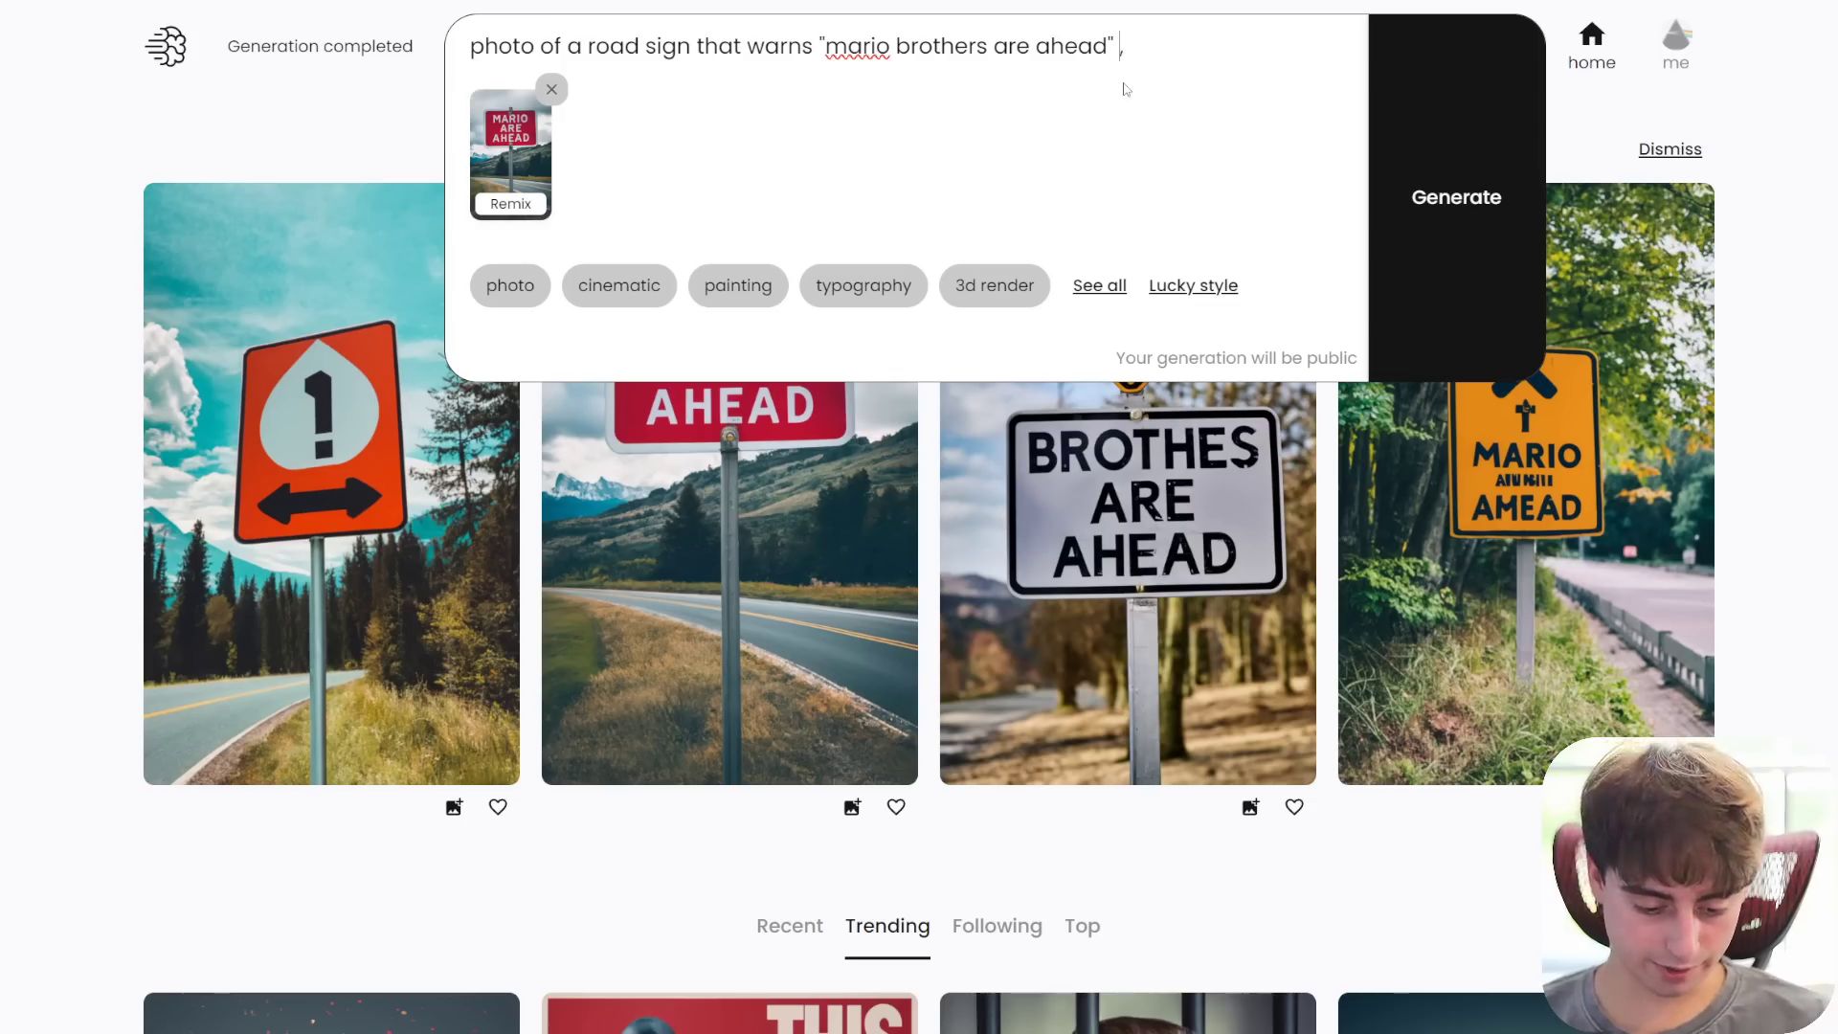
key(BackSpace)
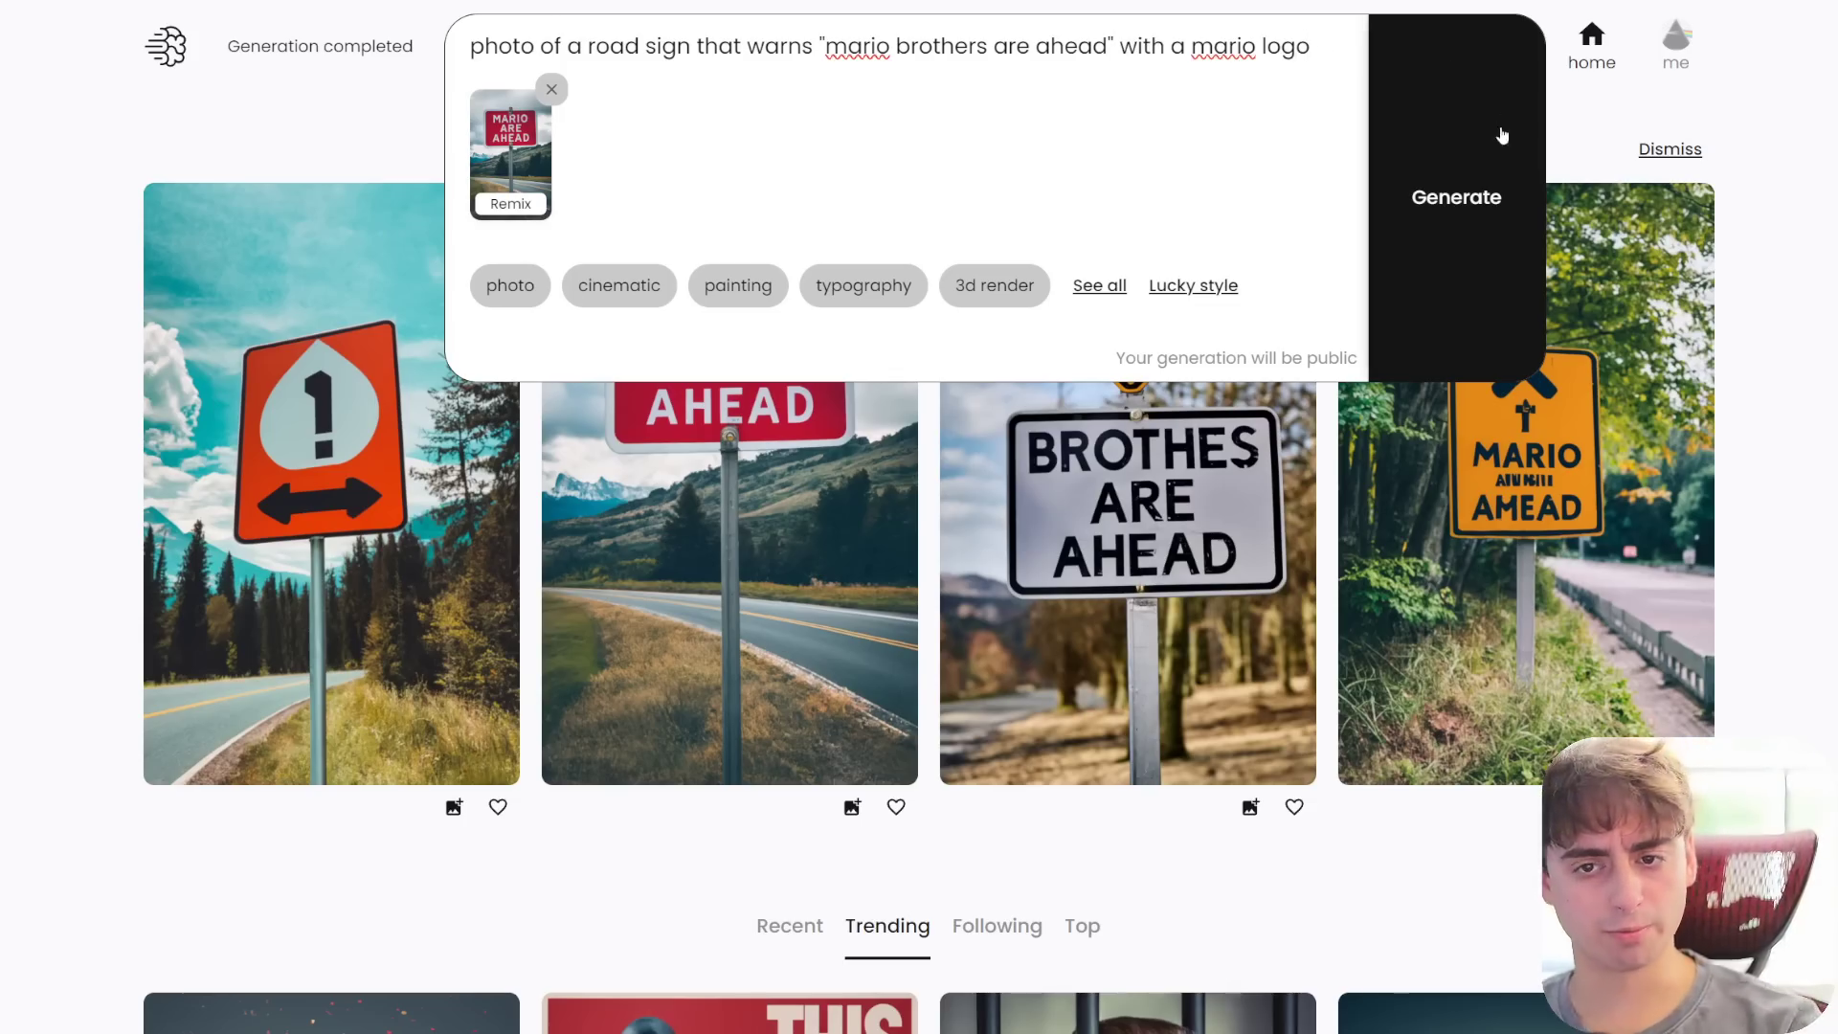
key(Return)
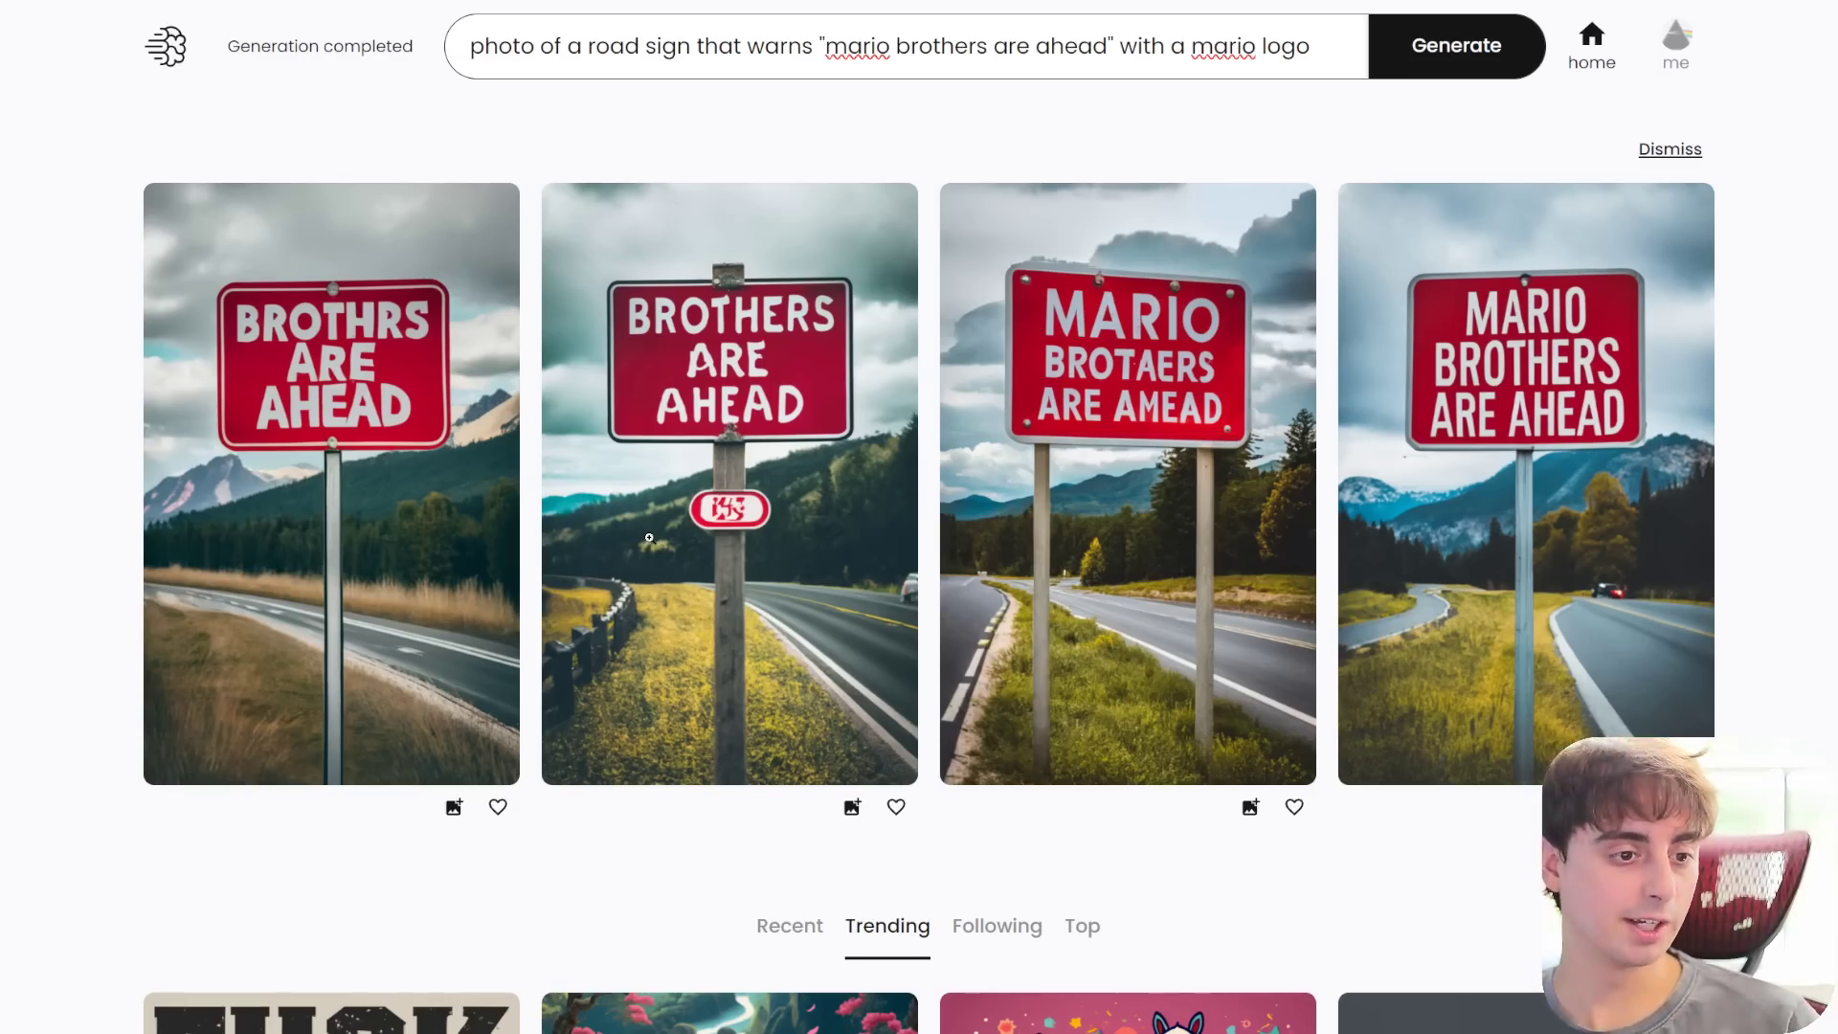
- Inspect the enlarged "Mario Brothers are ahead" and "Brothrs are ahead" remixes and select the prompt text shown with the image
click(1569, 456)
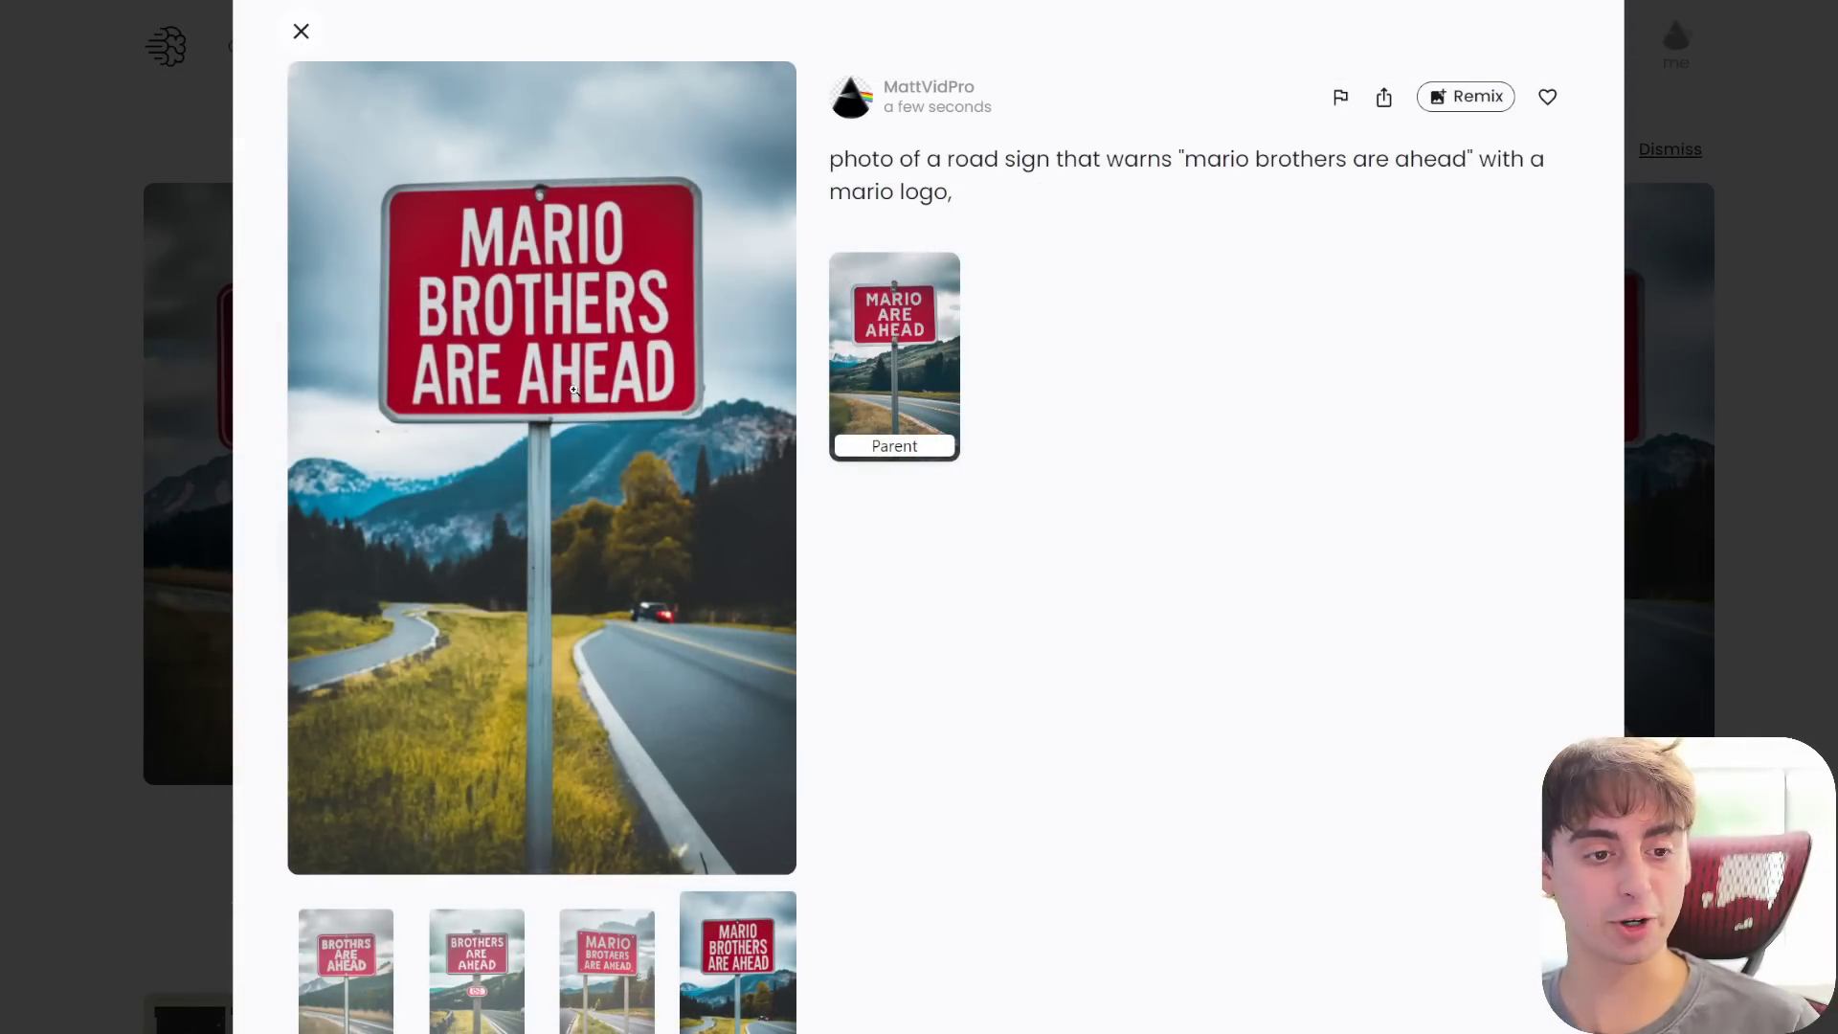
key(Right)
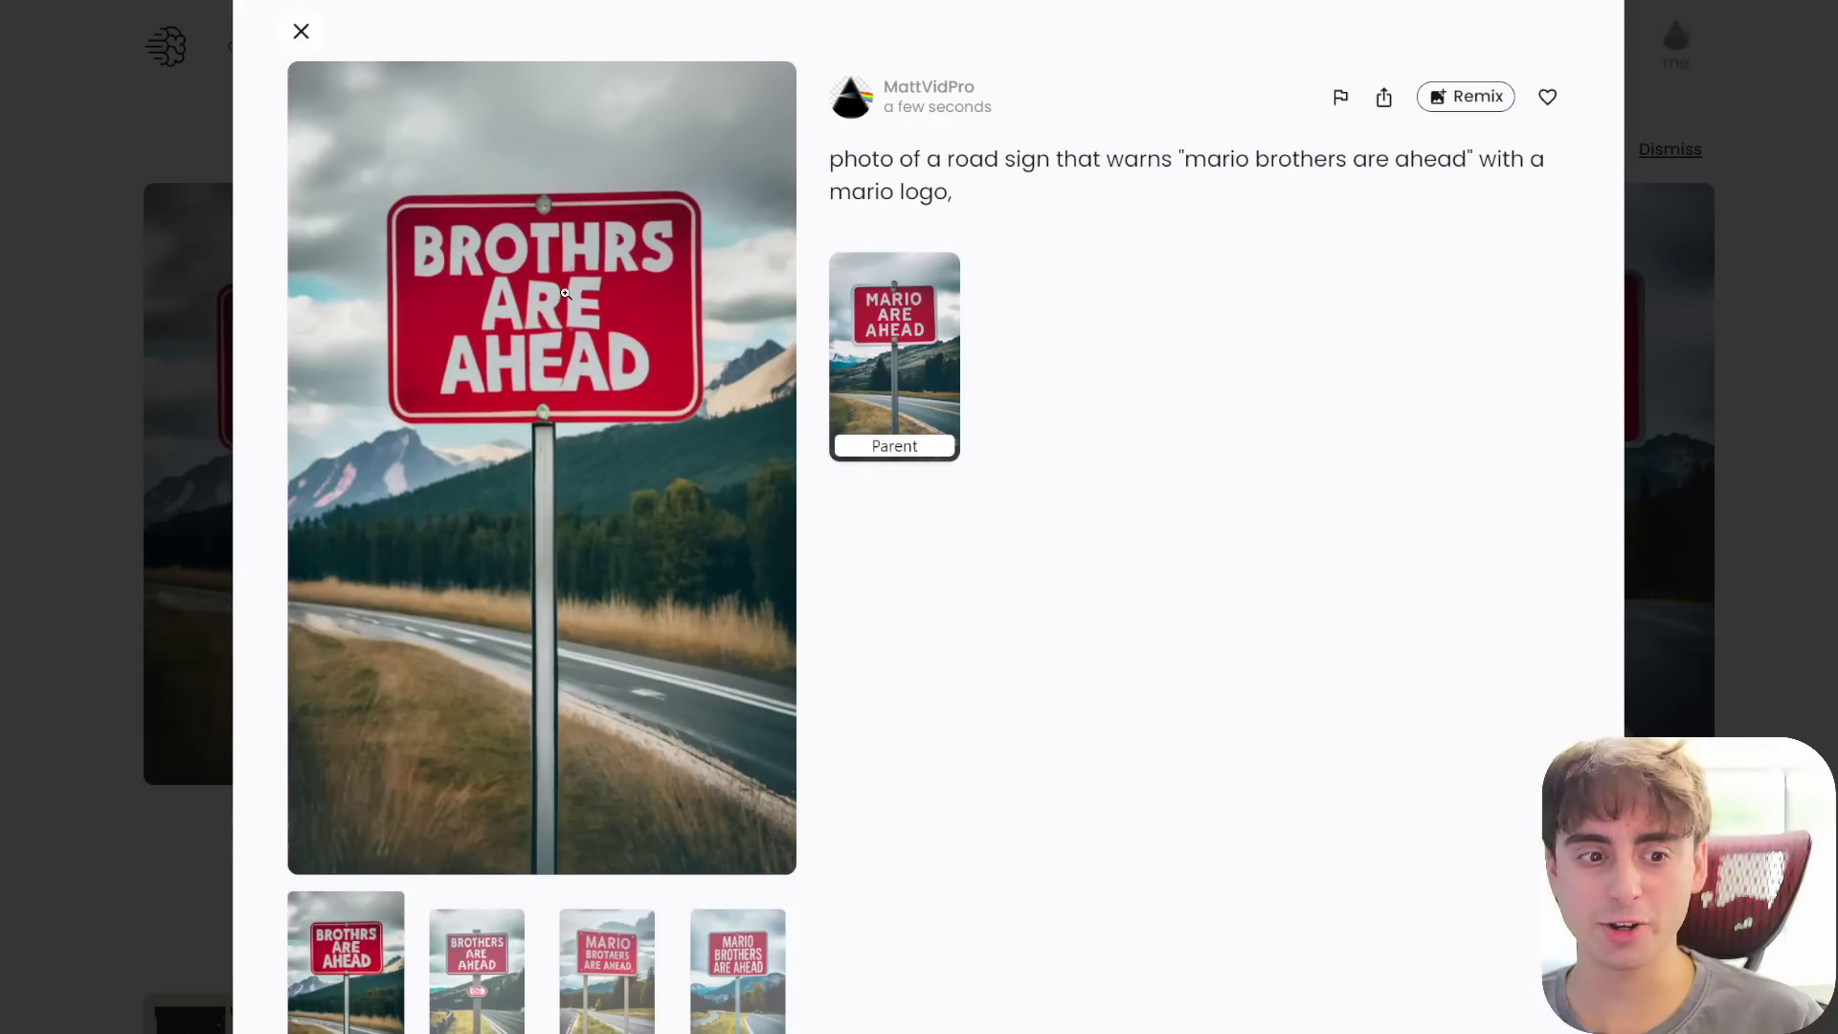
click(164, 362)
click(1526, 472)
drag(957, 196, 855, 155)
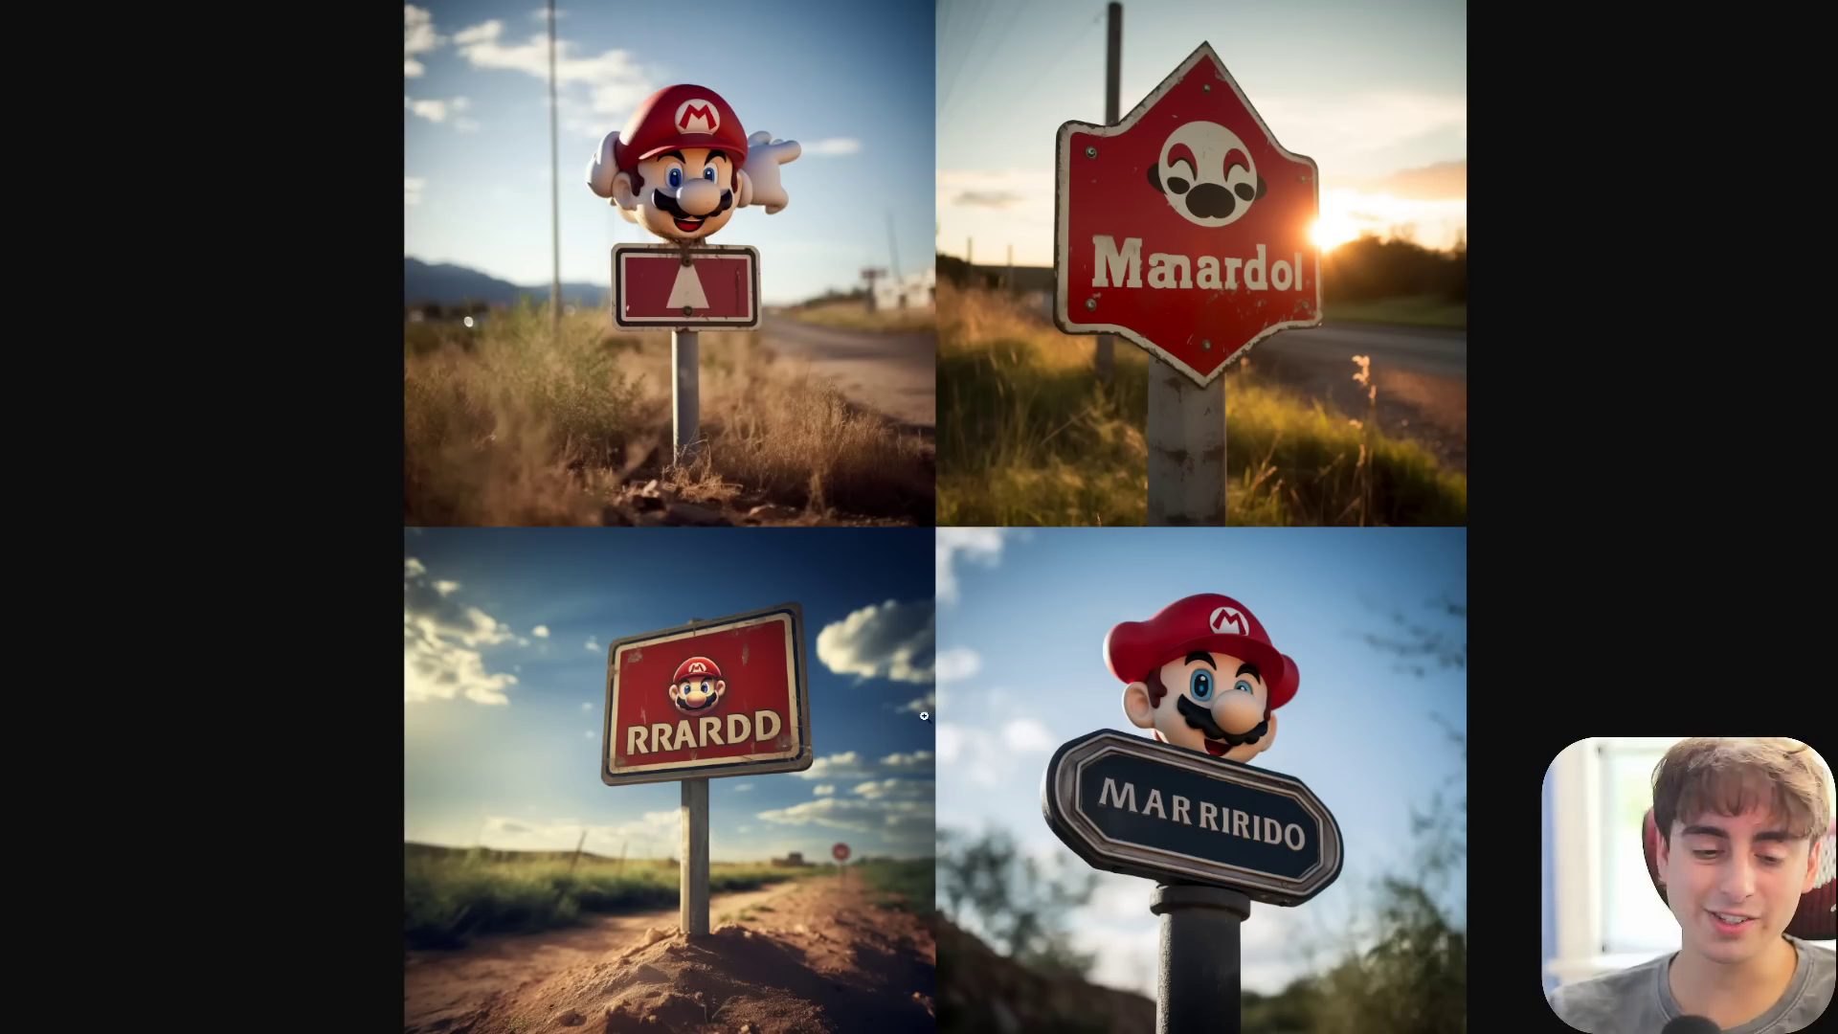
- Examine all four Mario road sign pictures in the comparison grid at enlarged size
click(756, 662)
scroll(1196, 804, up, 5)
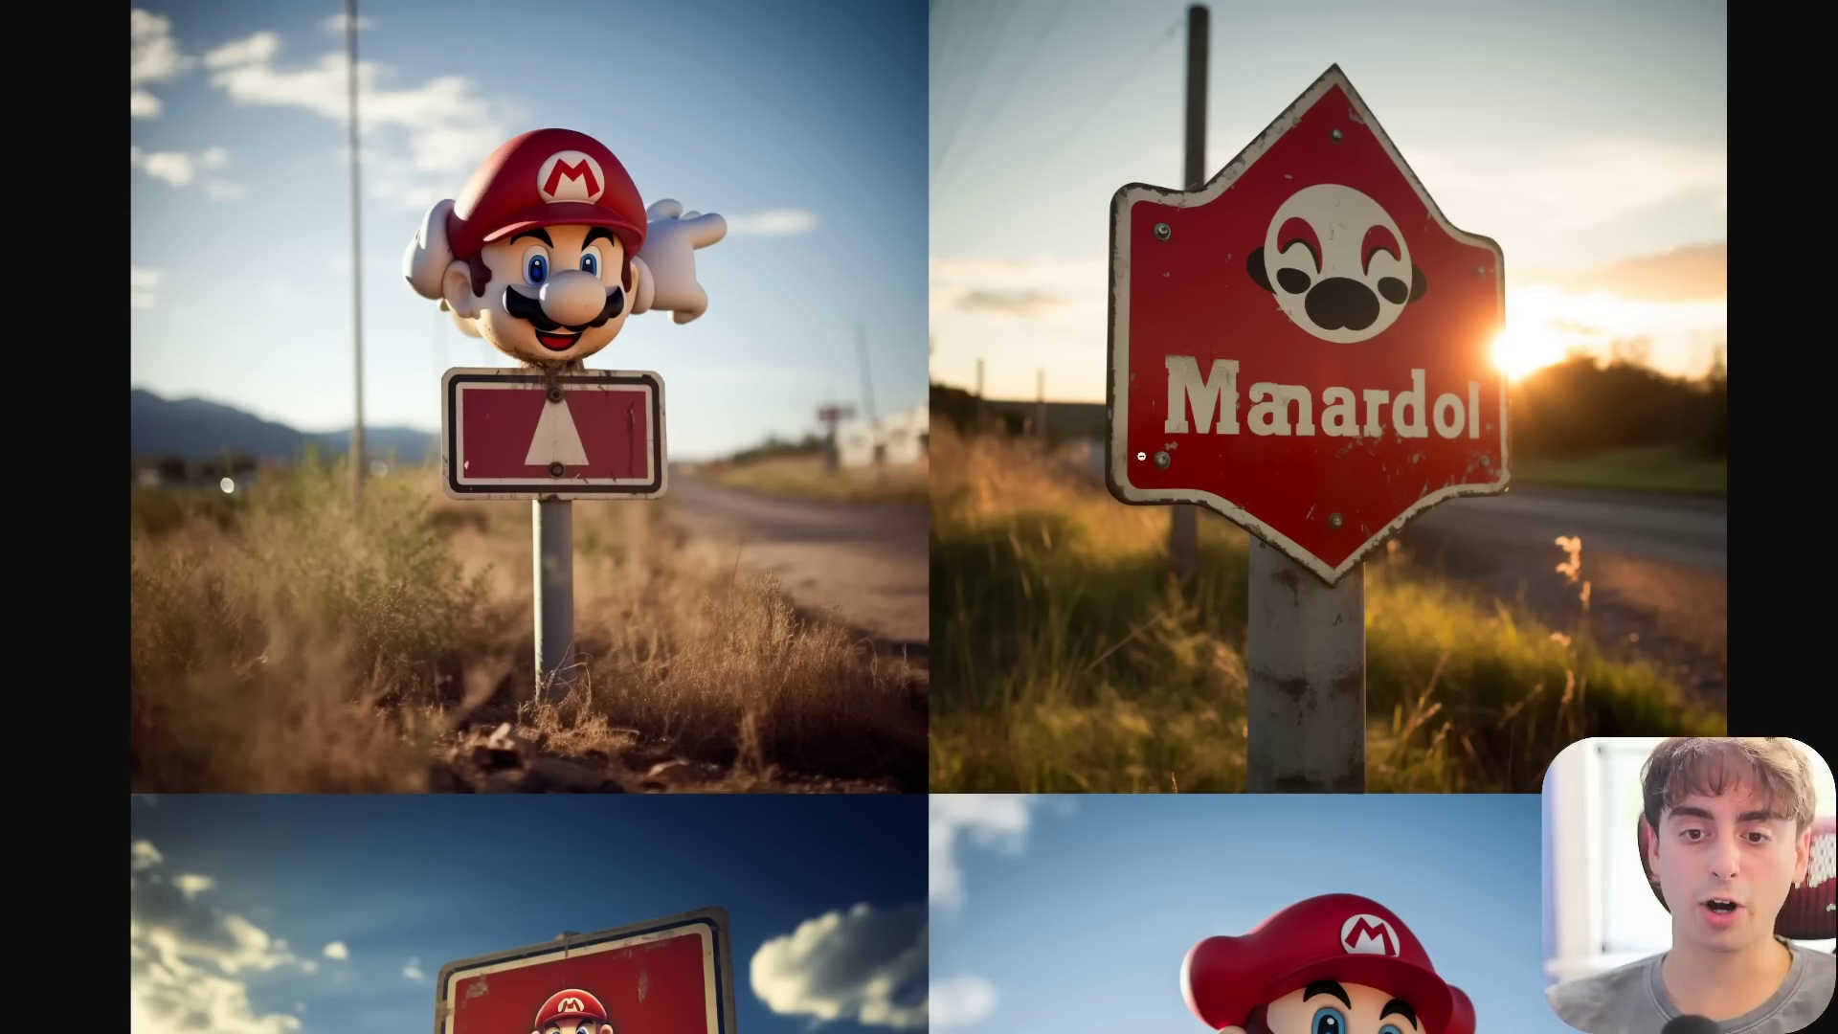
scroll(660, 759, down, 5)
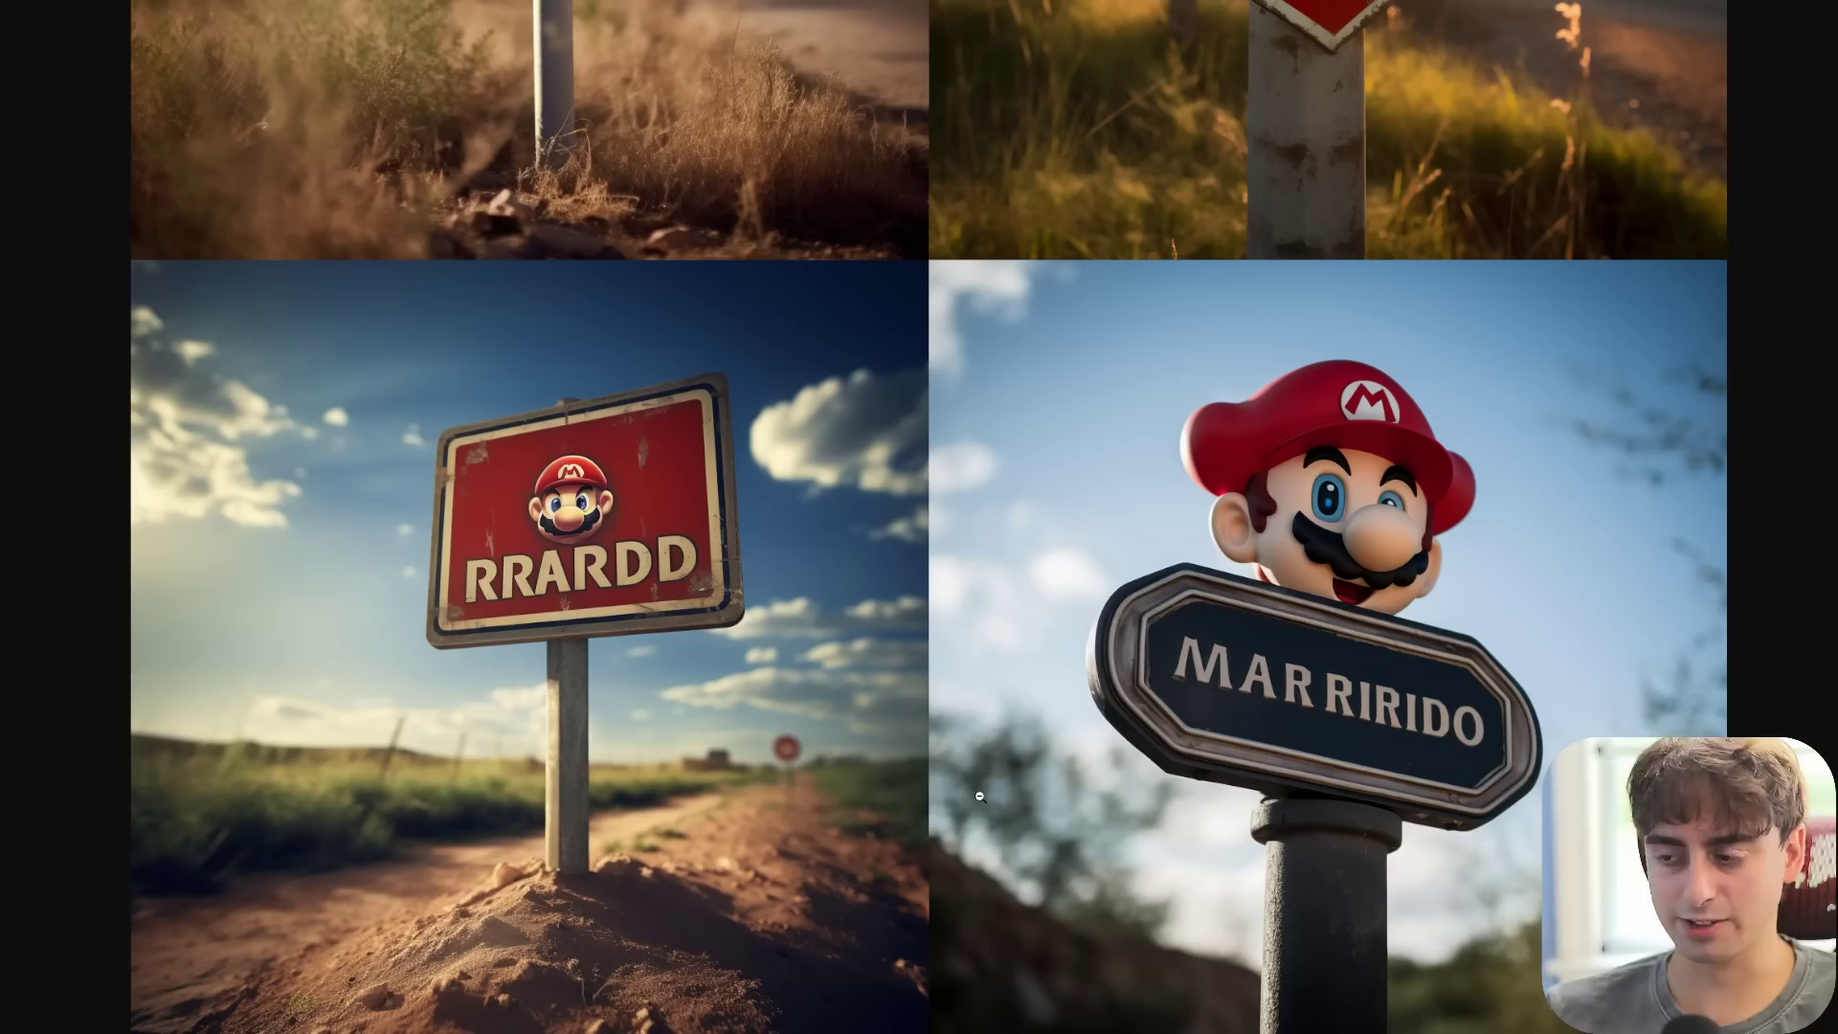
scroll(979, 796, up, 5)
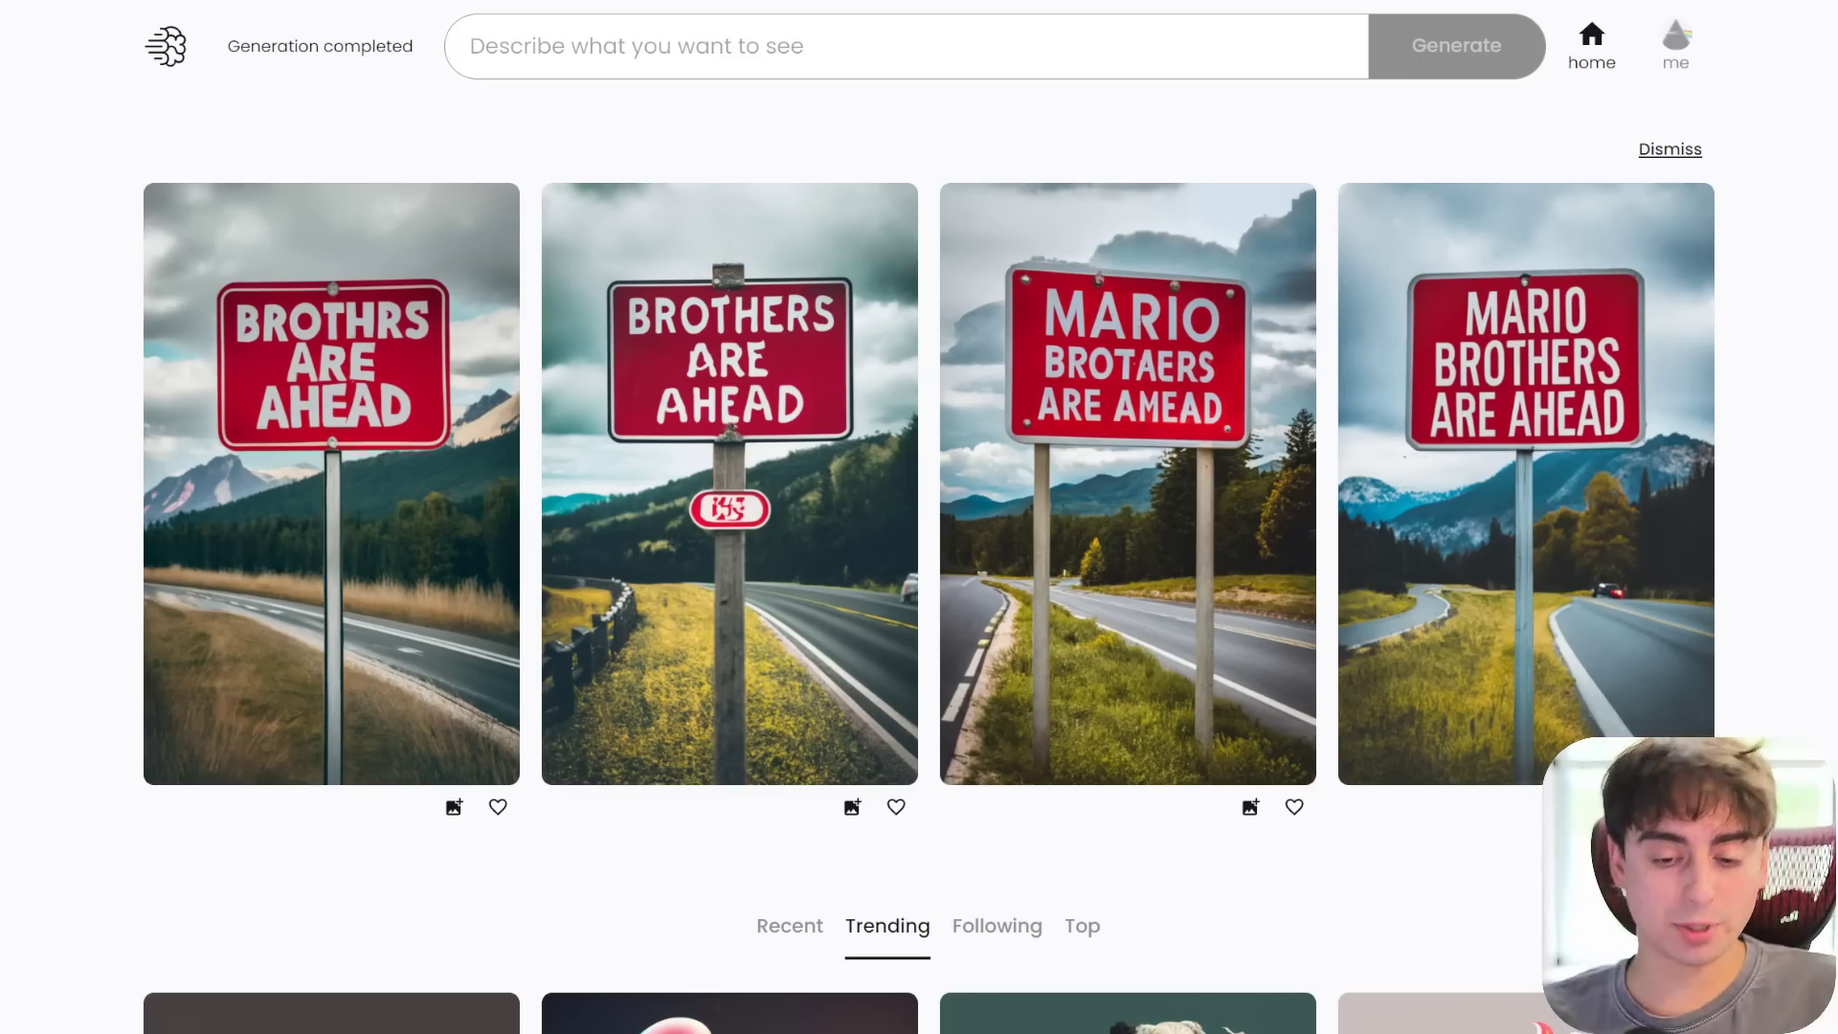
- Generate 16:10 images from the prompt: typography that reads: "MattVidPro AI was Here" Lemon themed
click(632, 55)
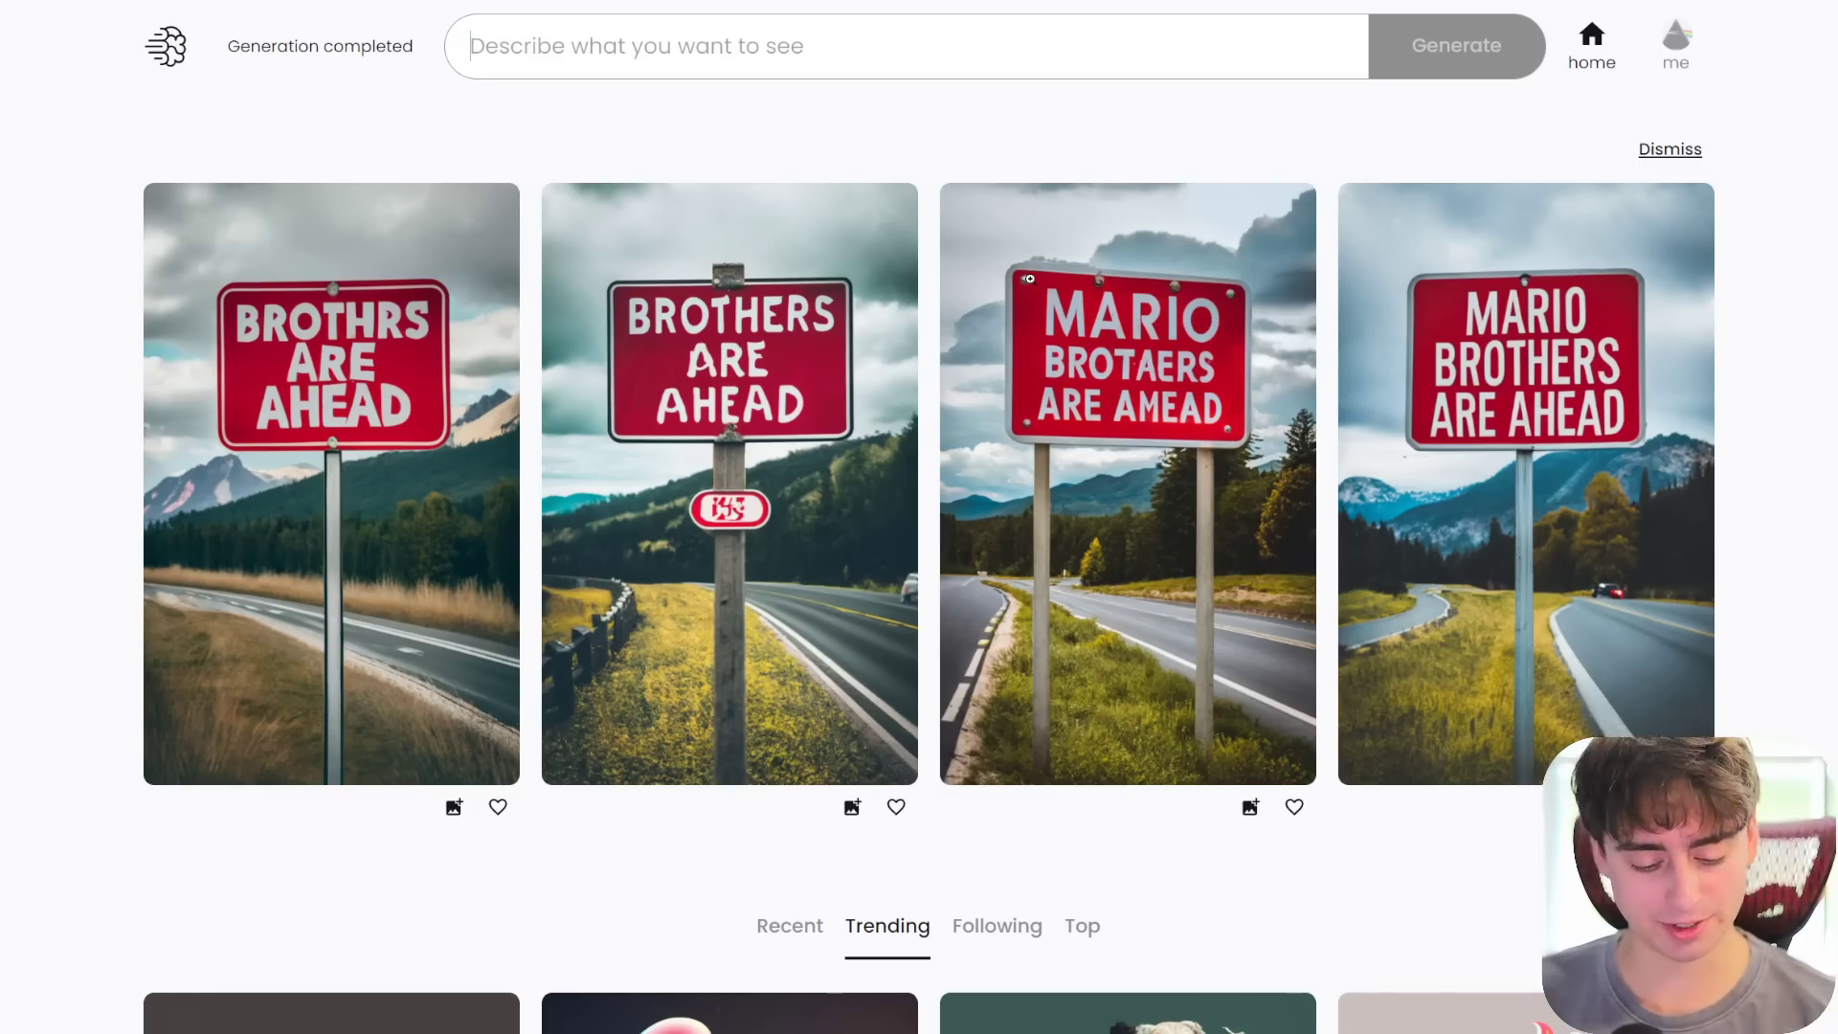
text(typography that reads: "MattVidPro AI was Here" Lemon themed)
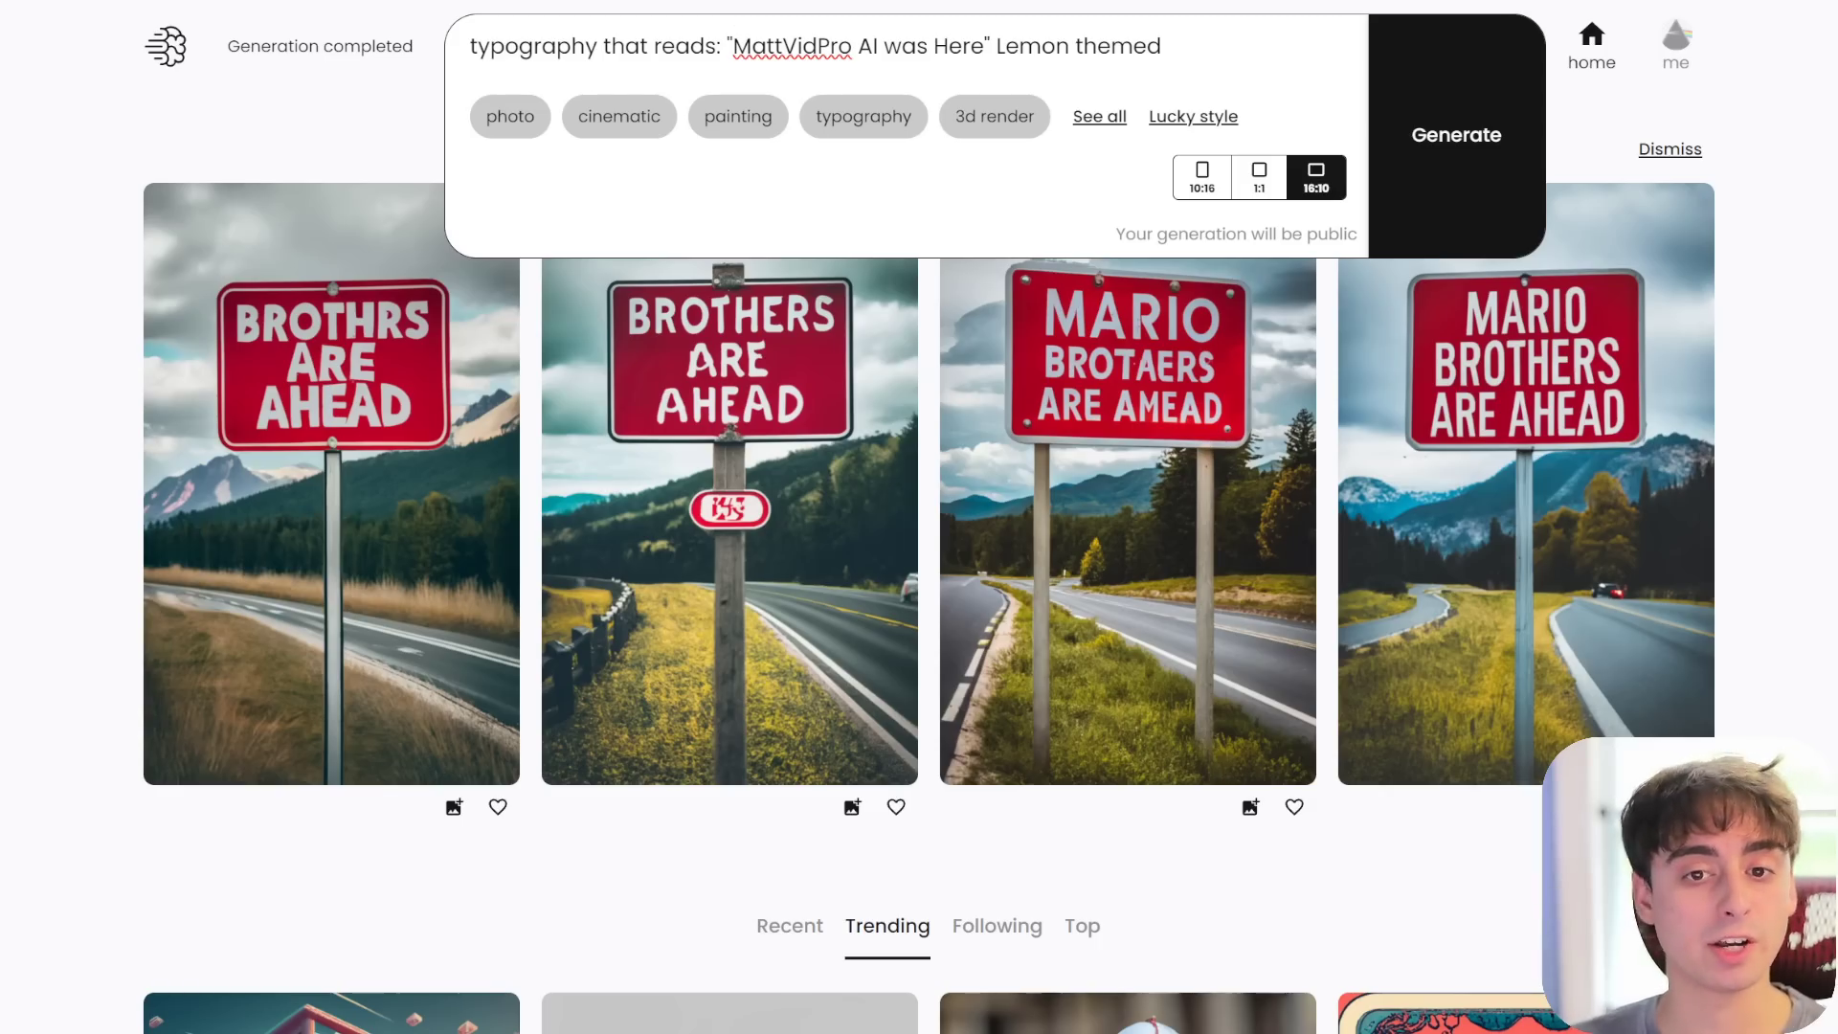
click(1498, 156)
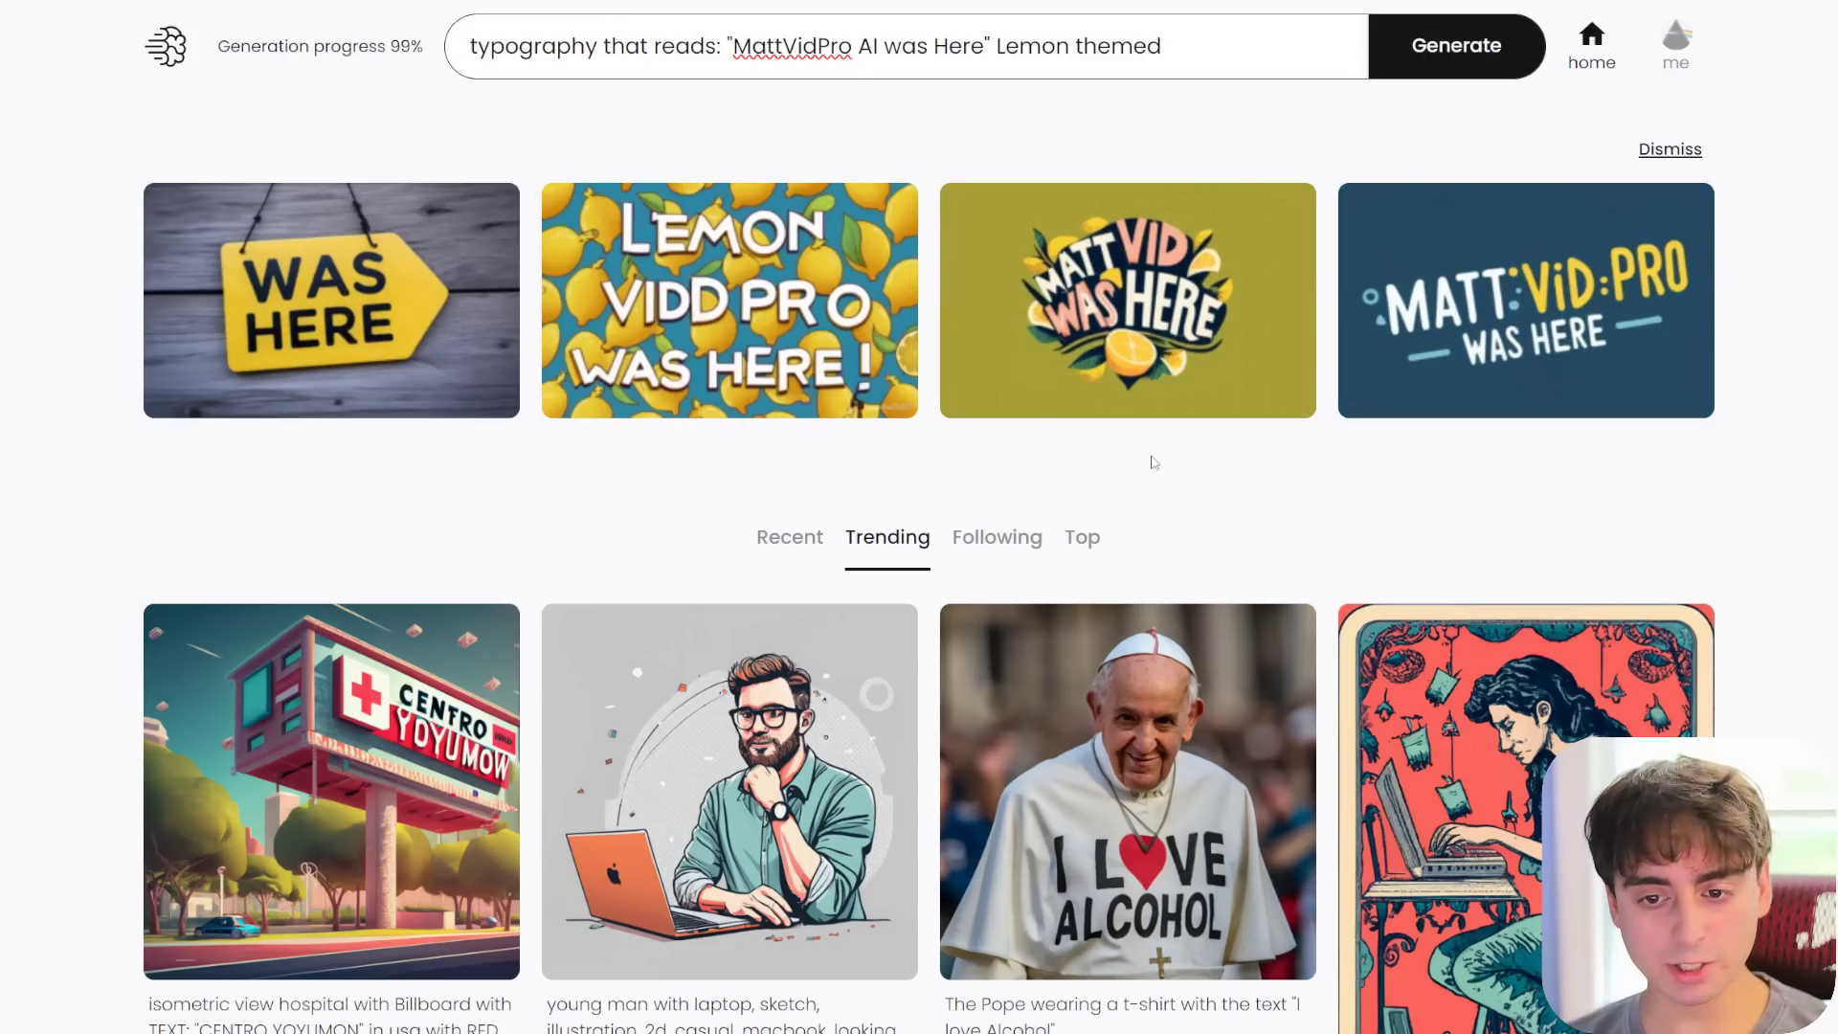
- View each of the four lemon-themed typography results at full size to compare their lettering
click(1578, 414)
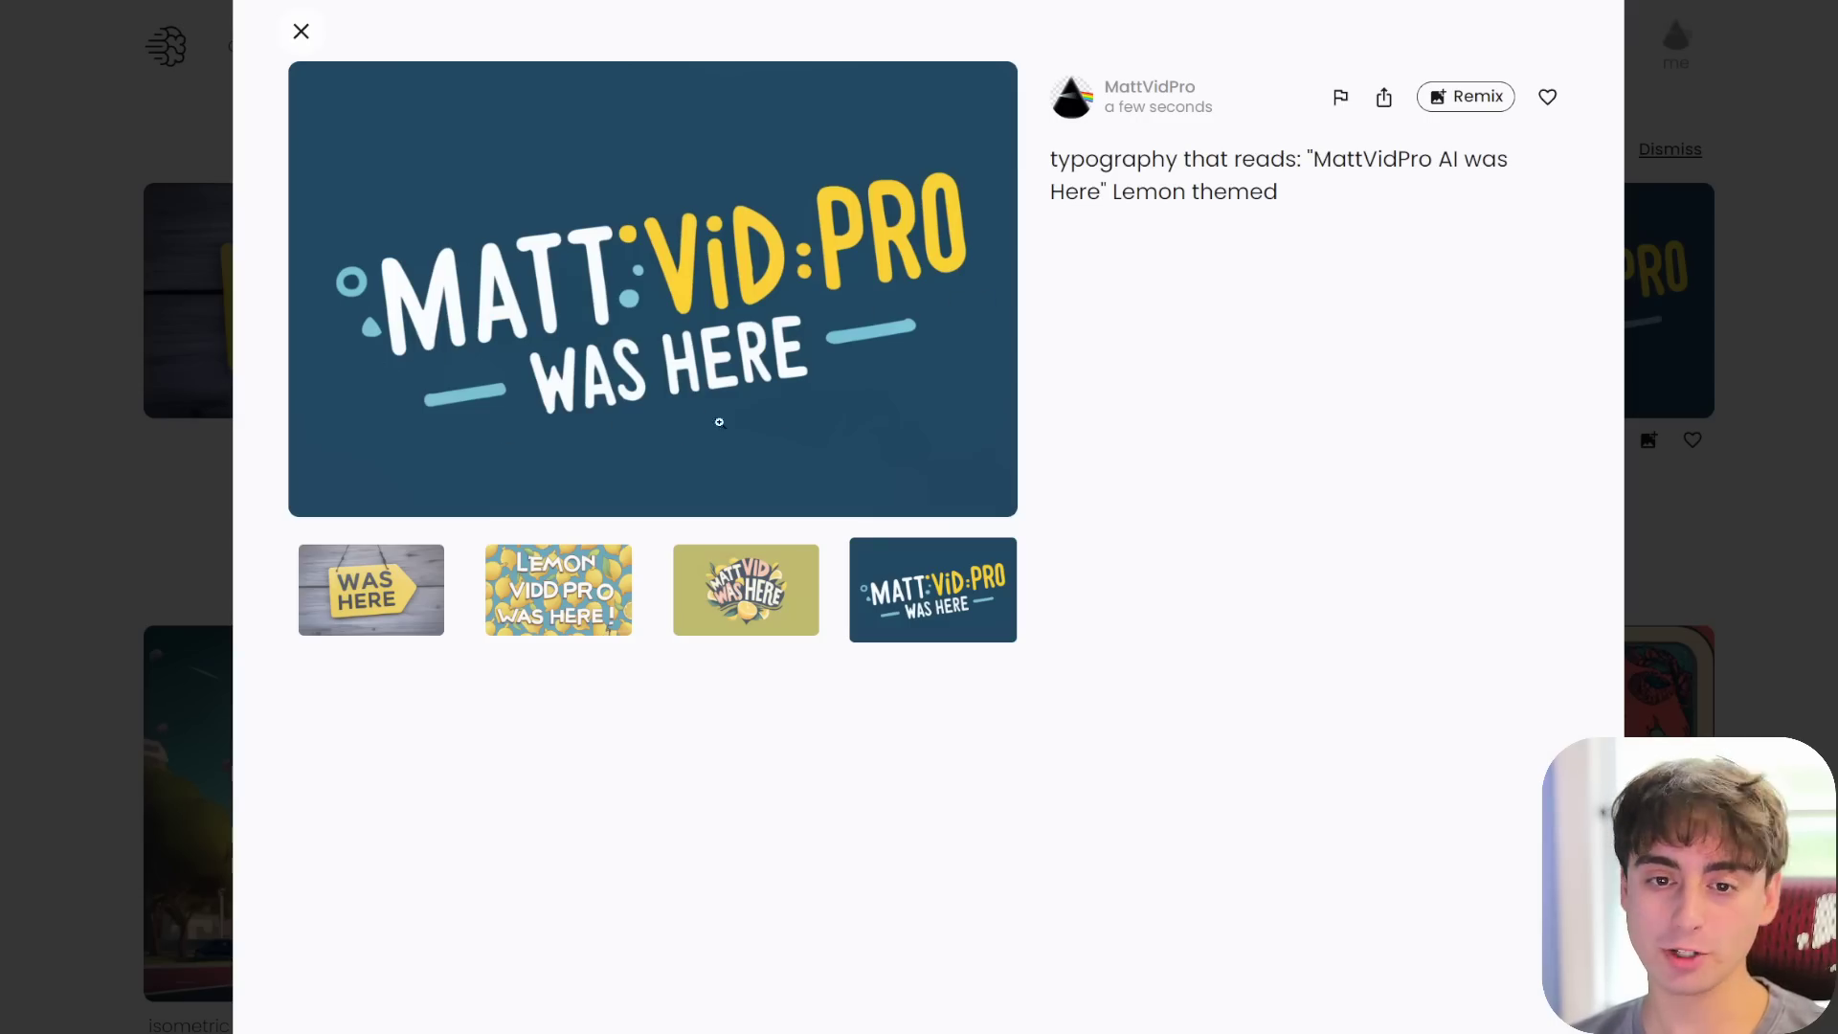
click(741, 548)
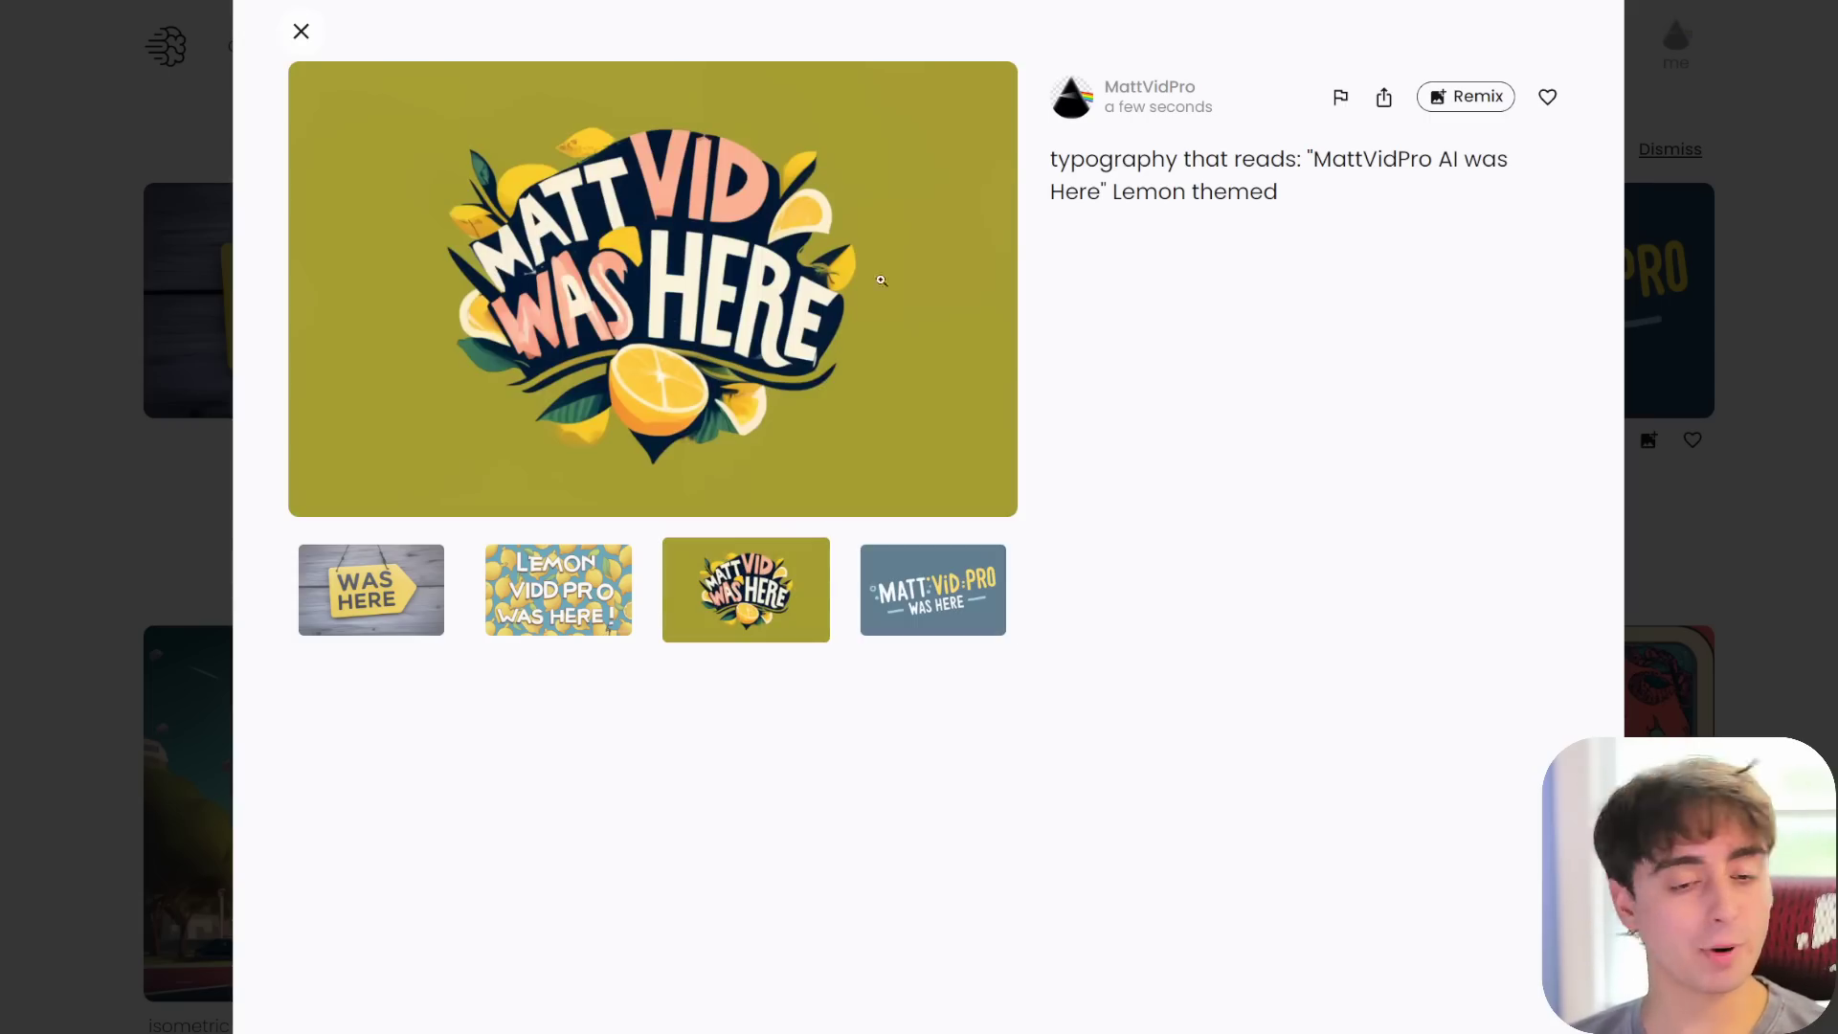
click(125, 426)
click(592, 234)
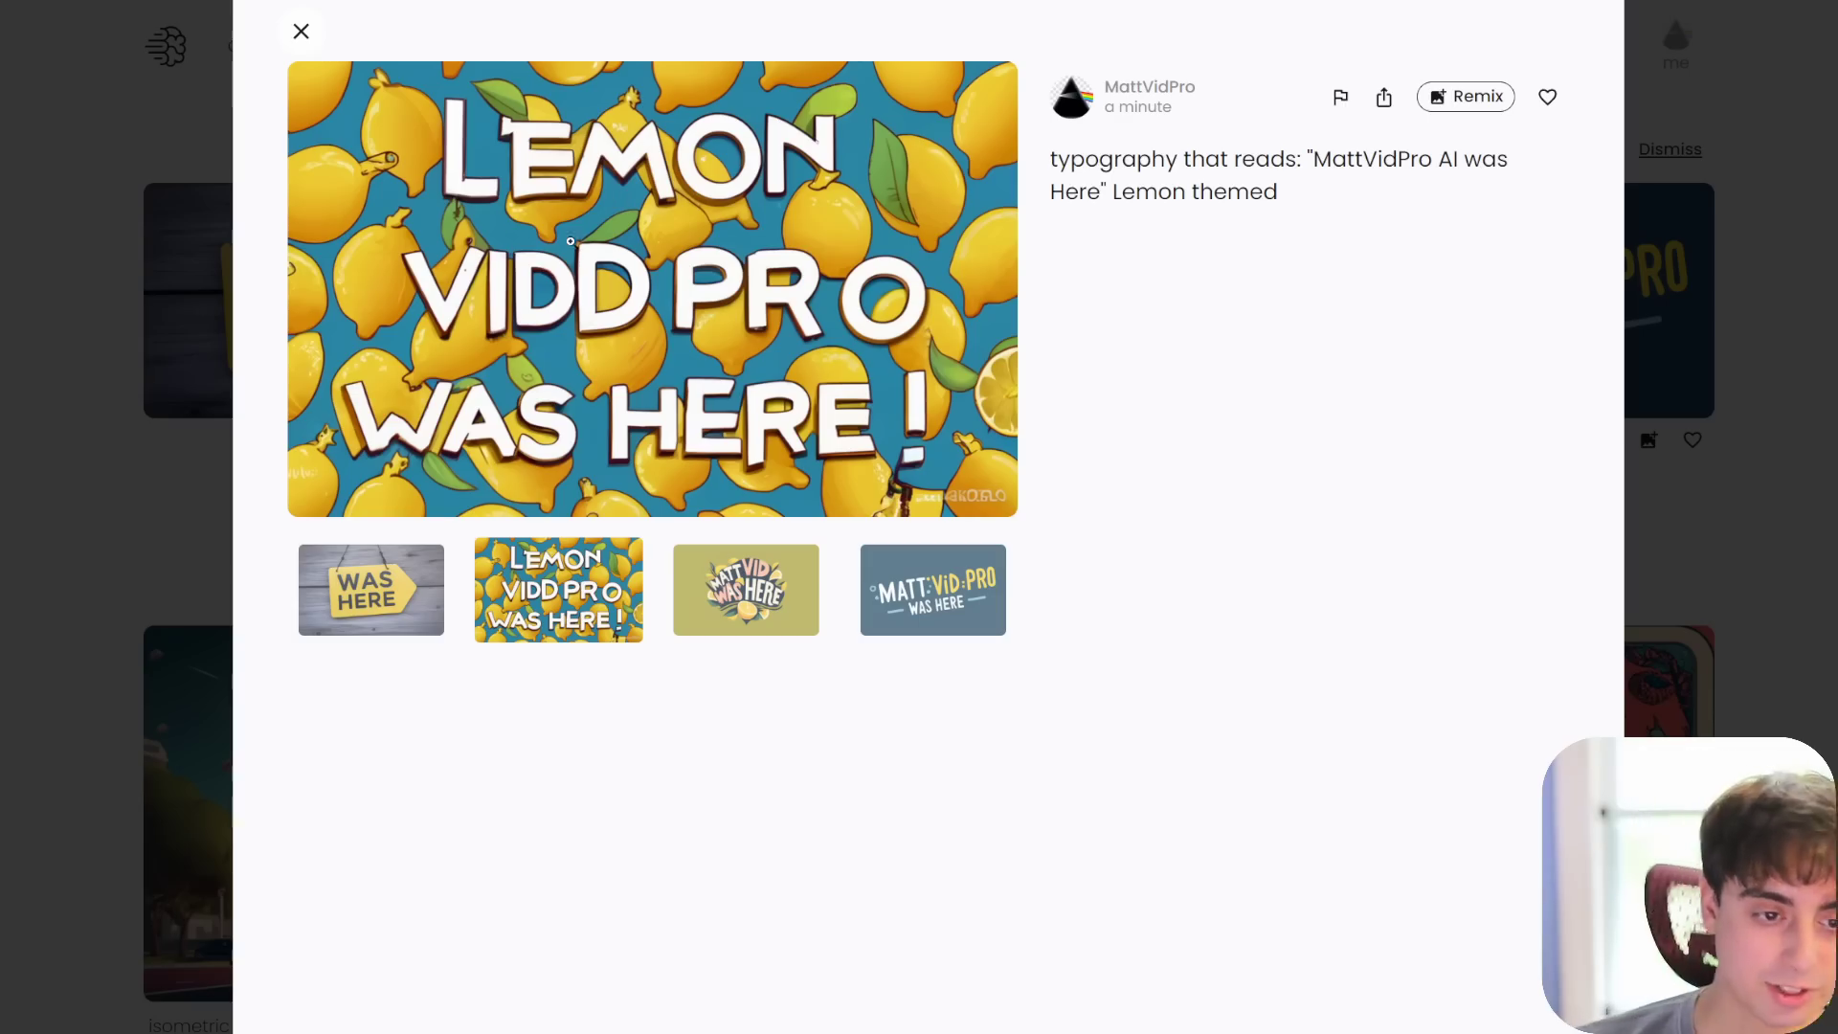
click(141, 425)
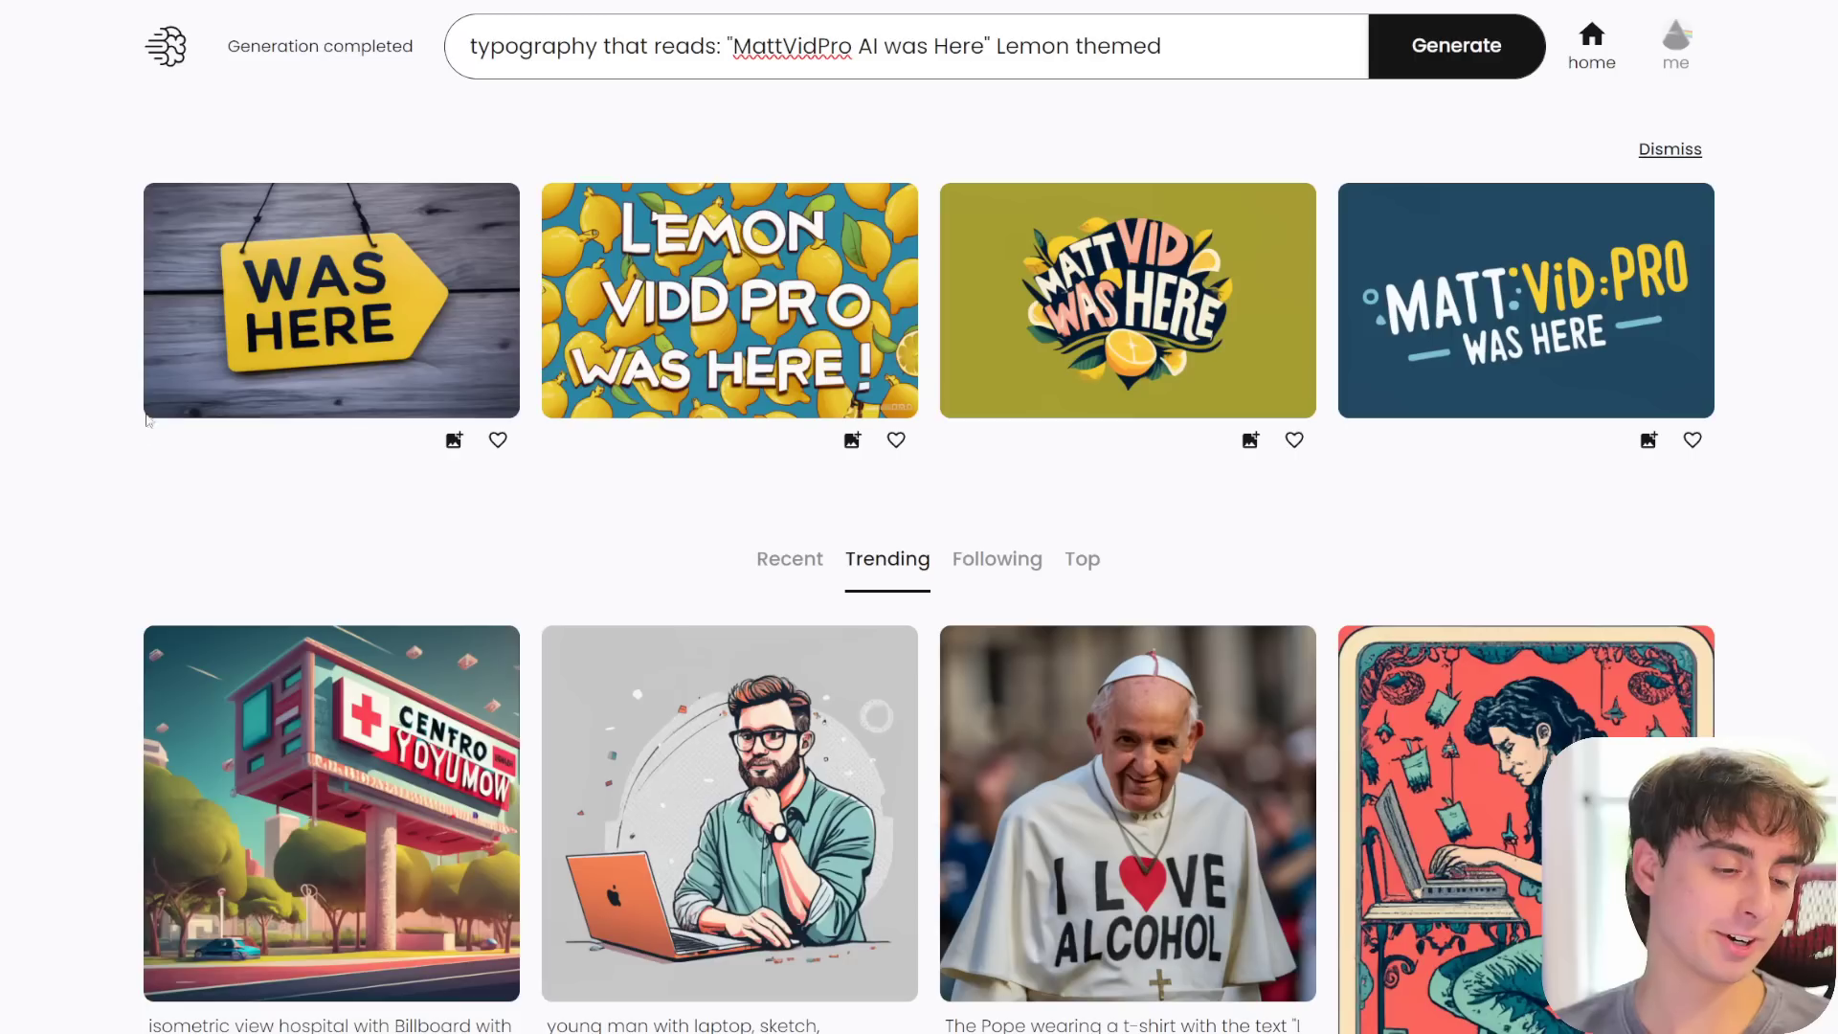
click(406, 297)
click(129, 450)
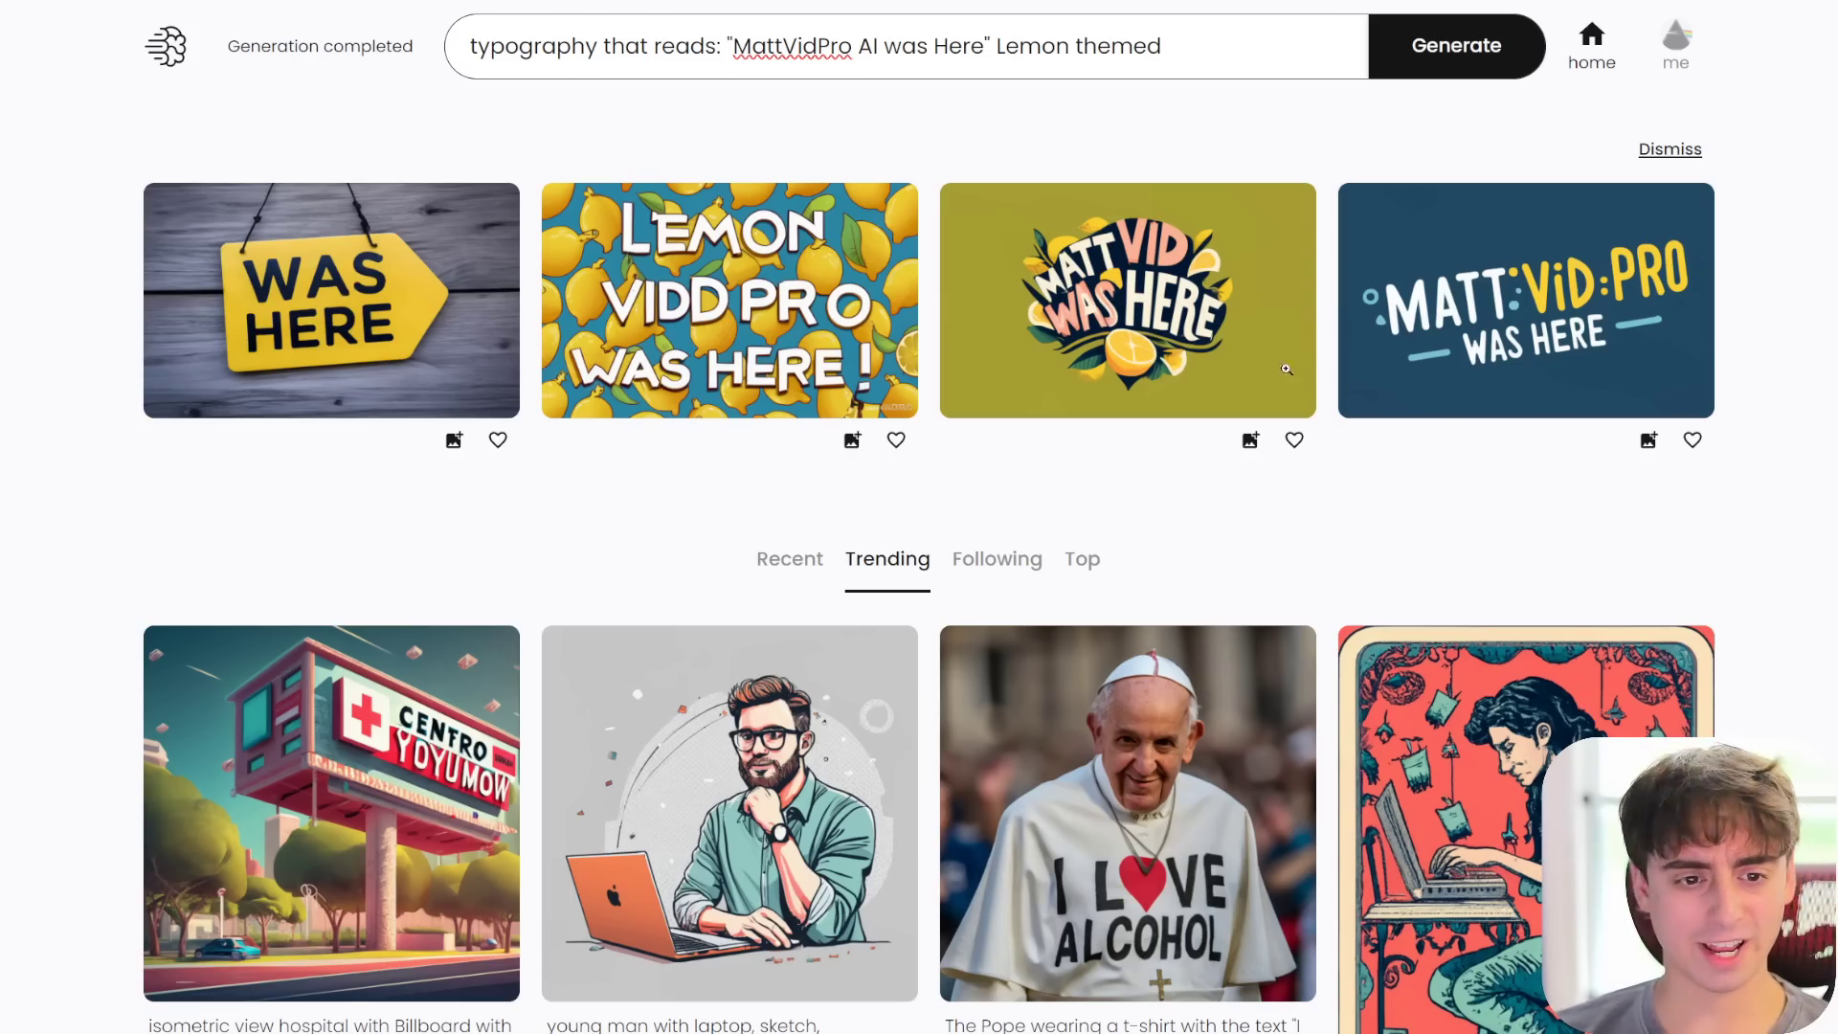
click(1526, 298)
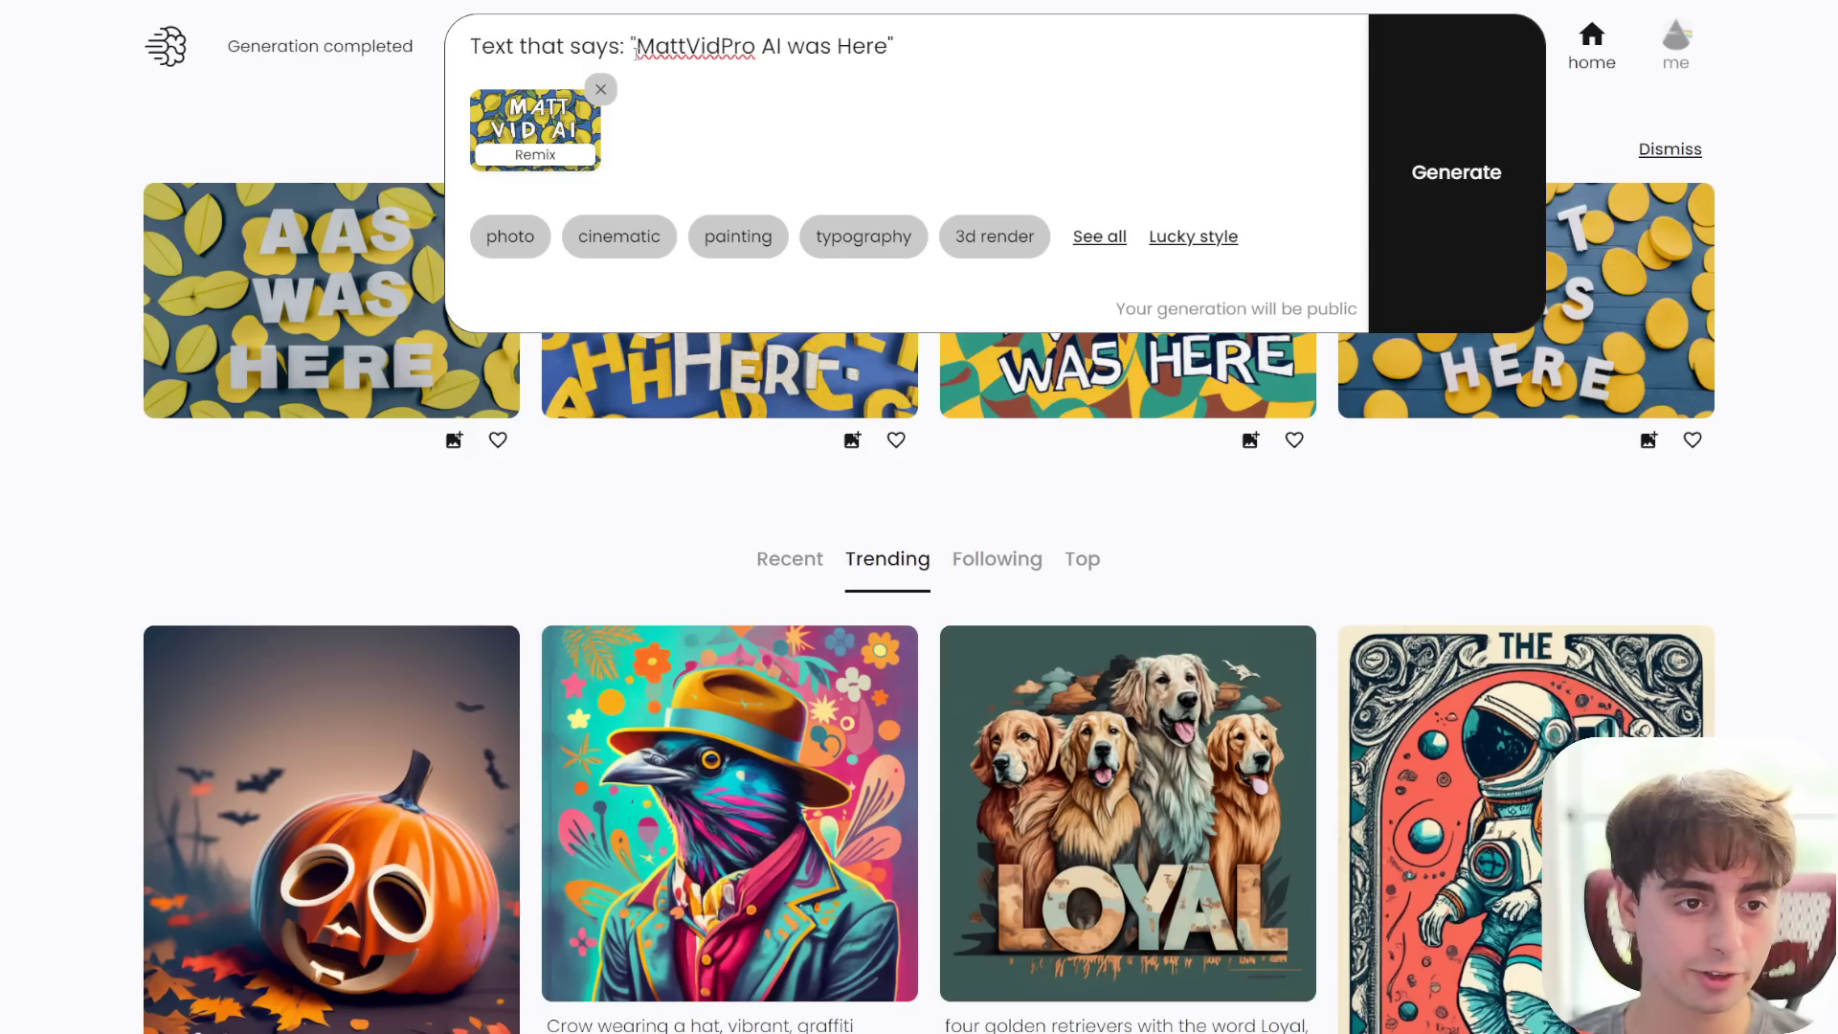
- Generate another remix of the lemon-patterned lettering image with the prompt: Text that says: "MattVidPro AI was Here"
drag(638, 48, 428, 54)
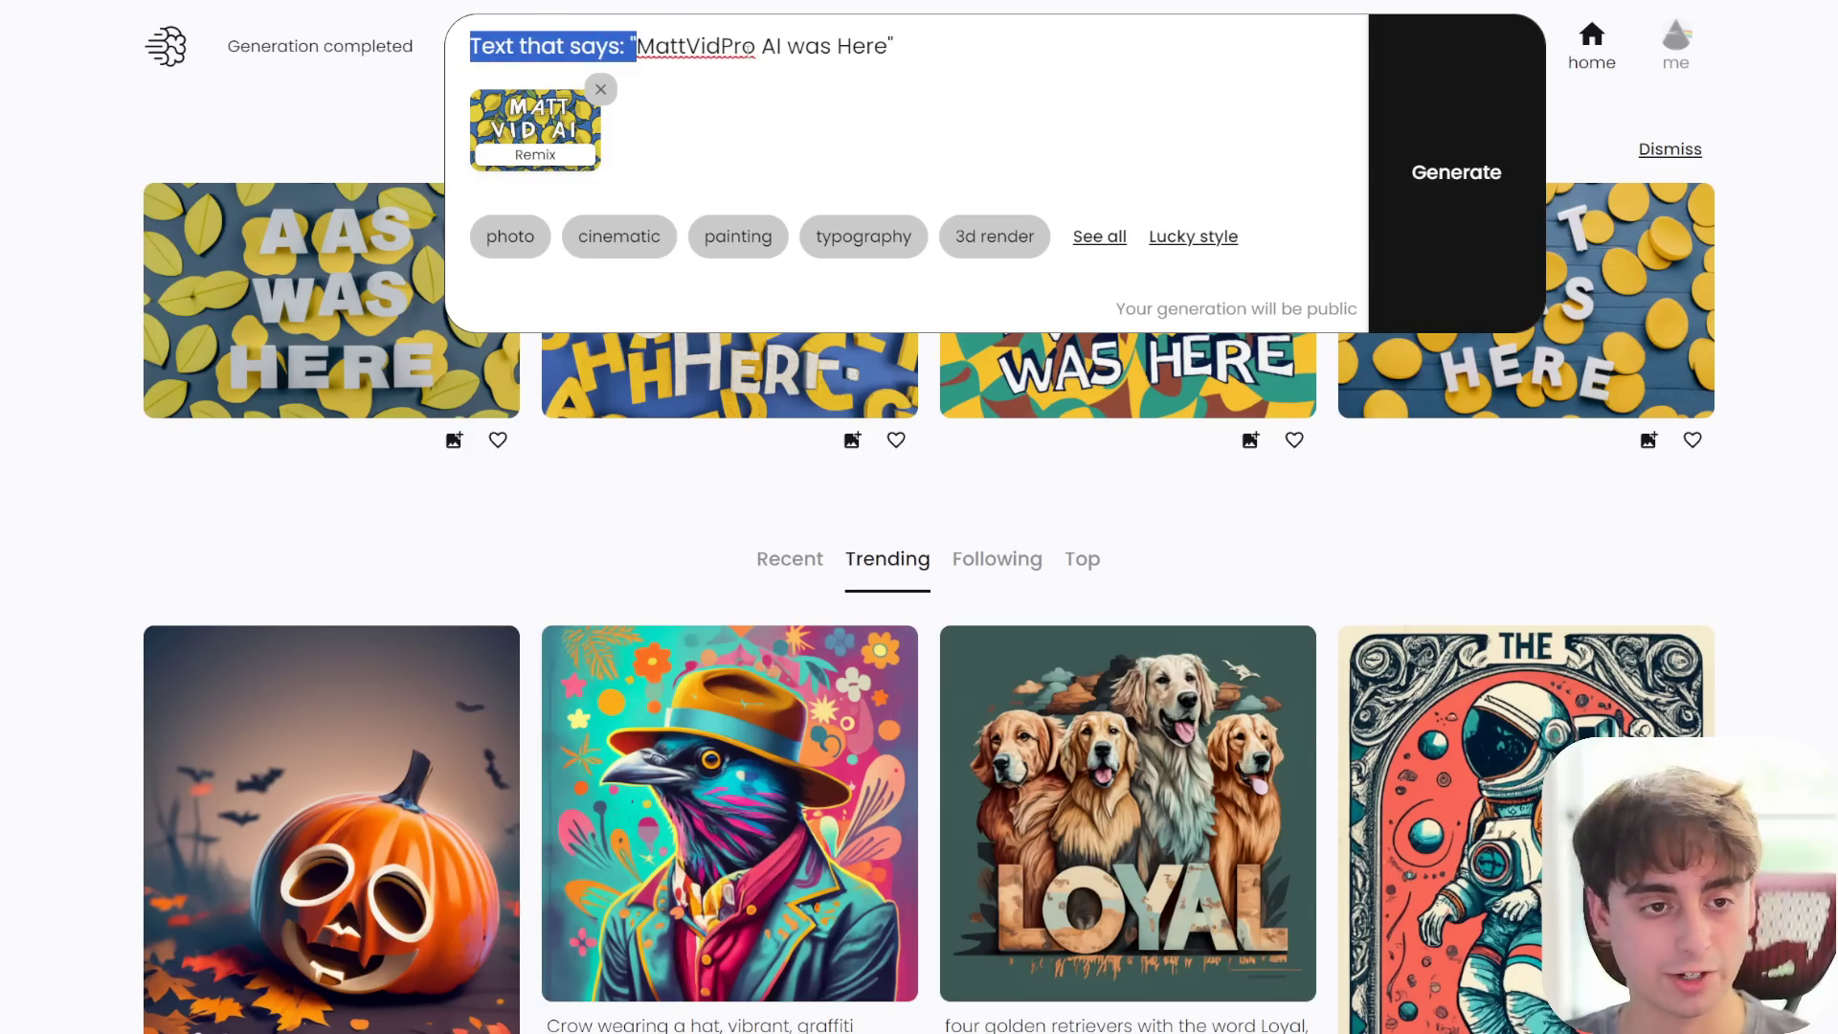
click(1365, 276)
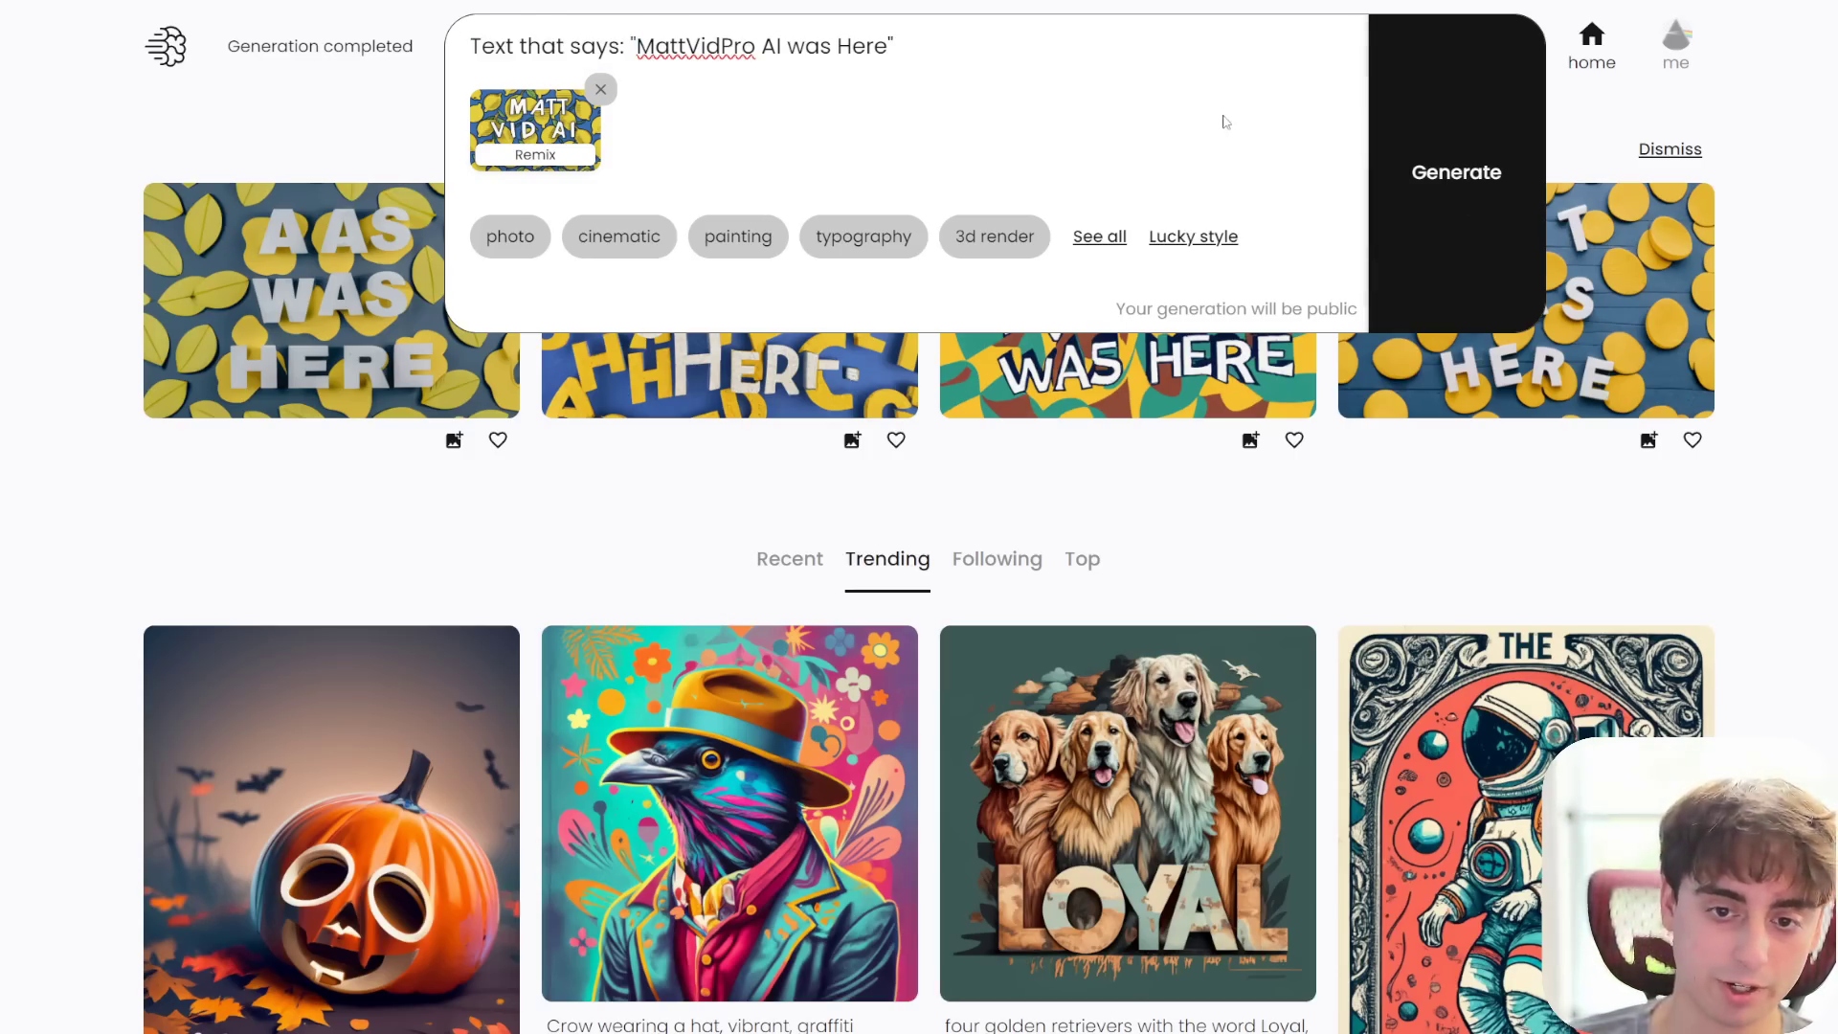
click(1439, 161)
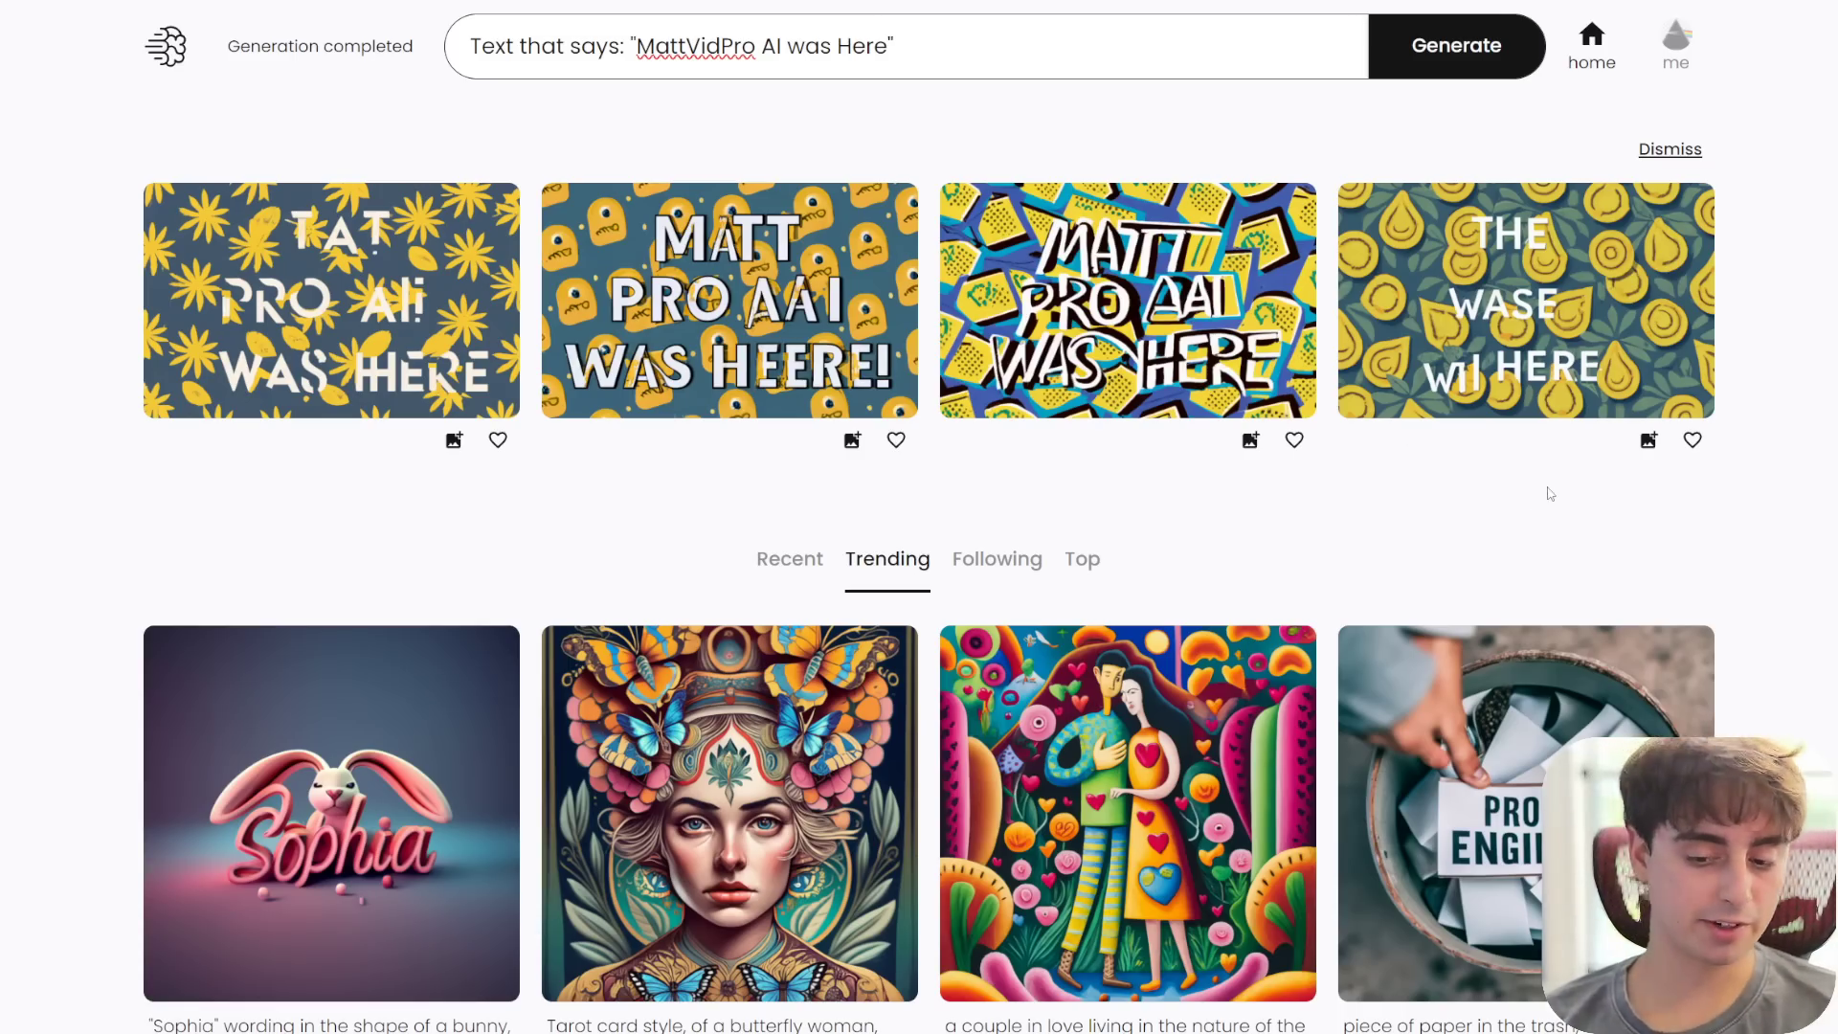
- Remove the remix image and generate photo and cinematic style images from the prompt "photo of a shih tzu wearing a bumble bee costume"
scroll(1484, 465, down, 10)
click(1204, 573)
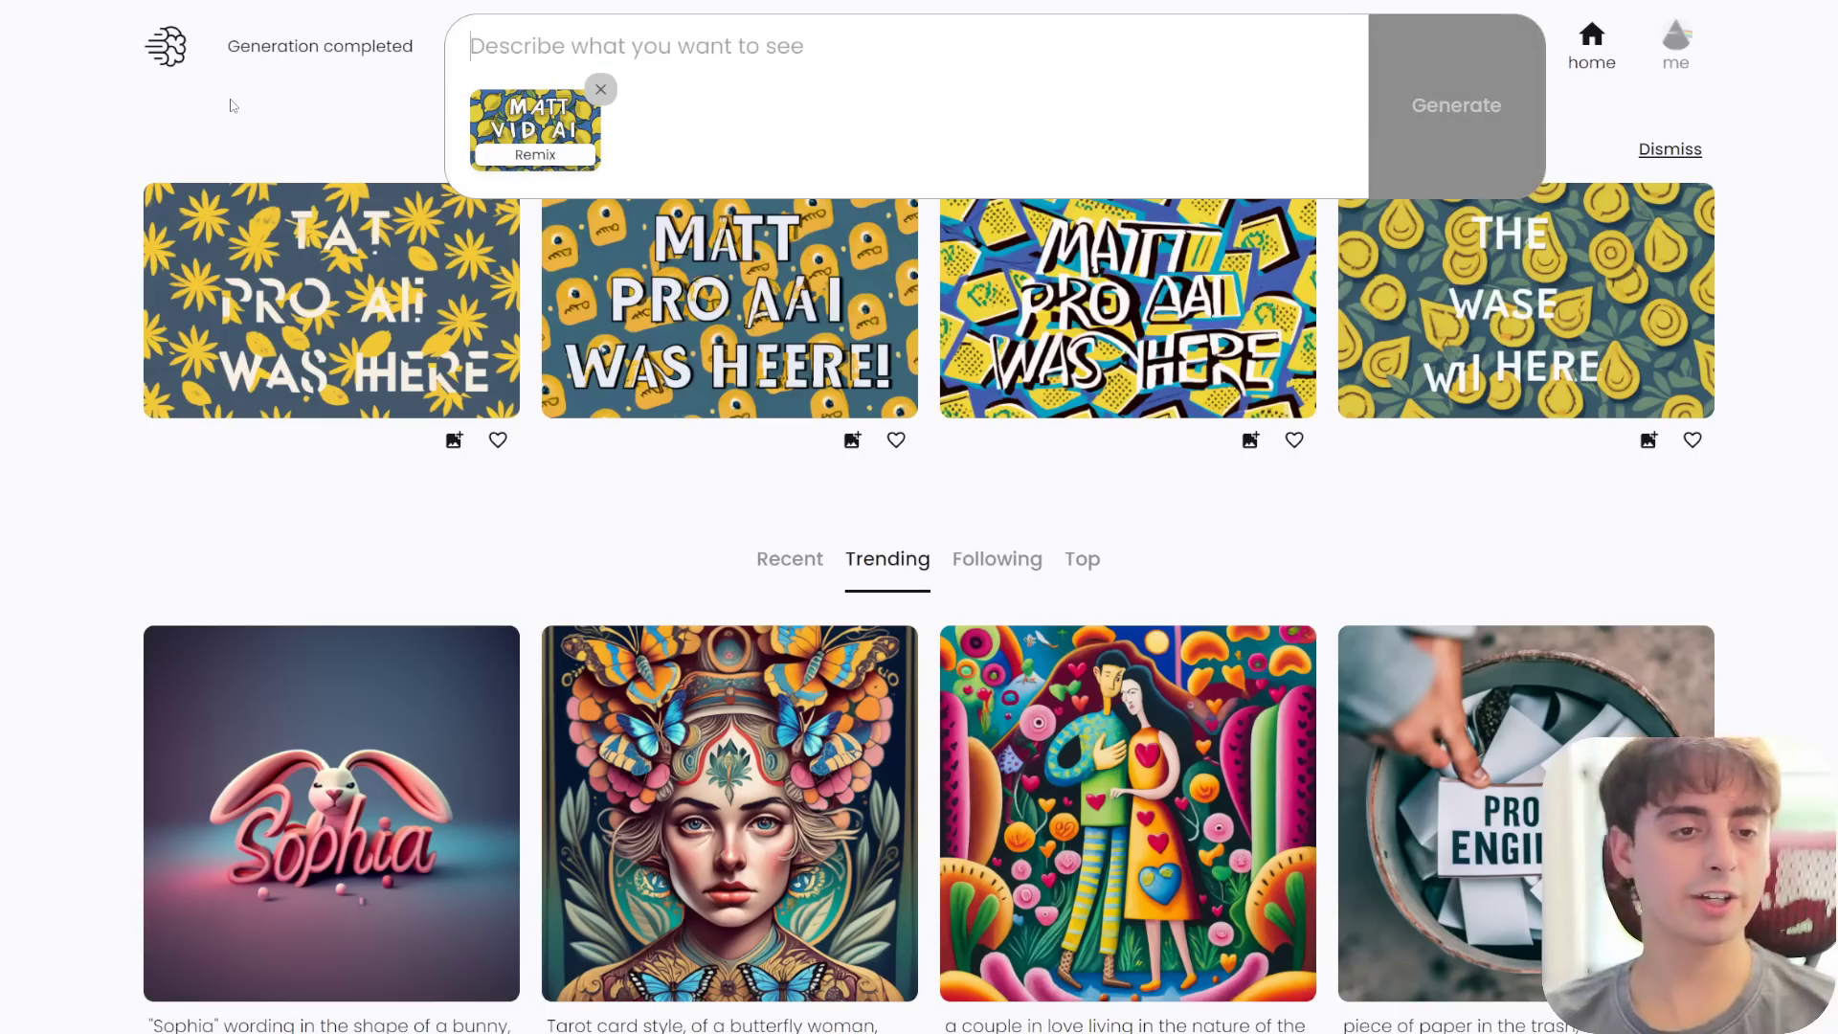
click(600, 89)
text(photo of a shih tzu wearing a bumble bee costume)
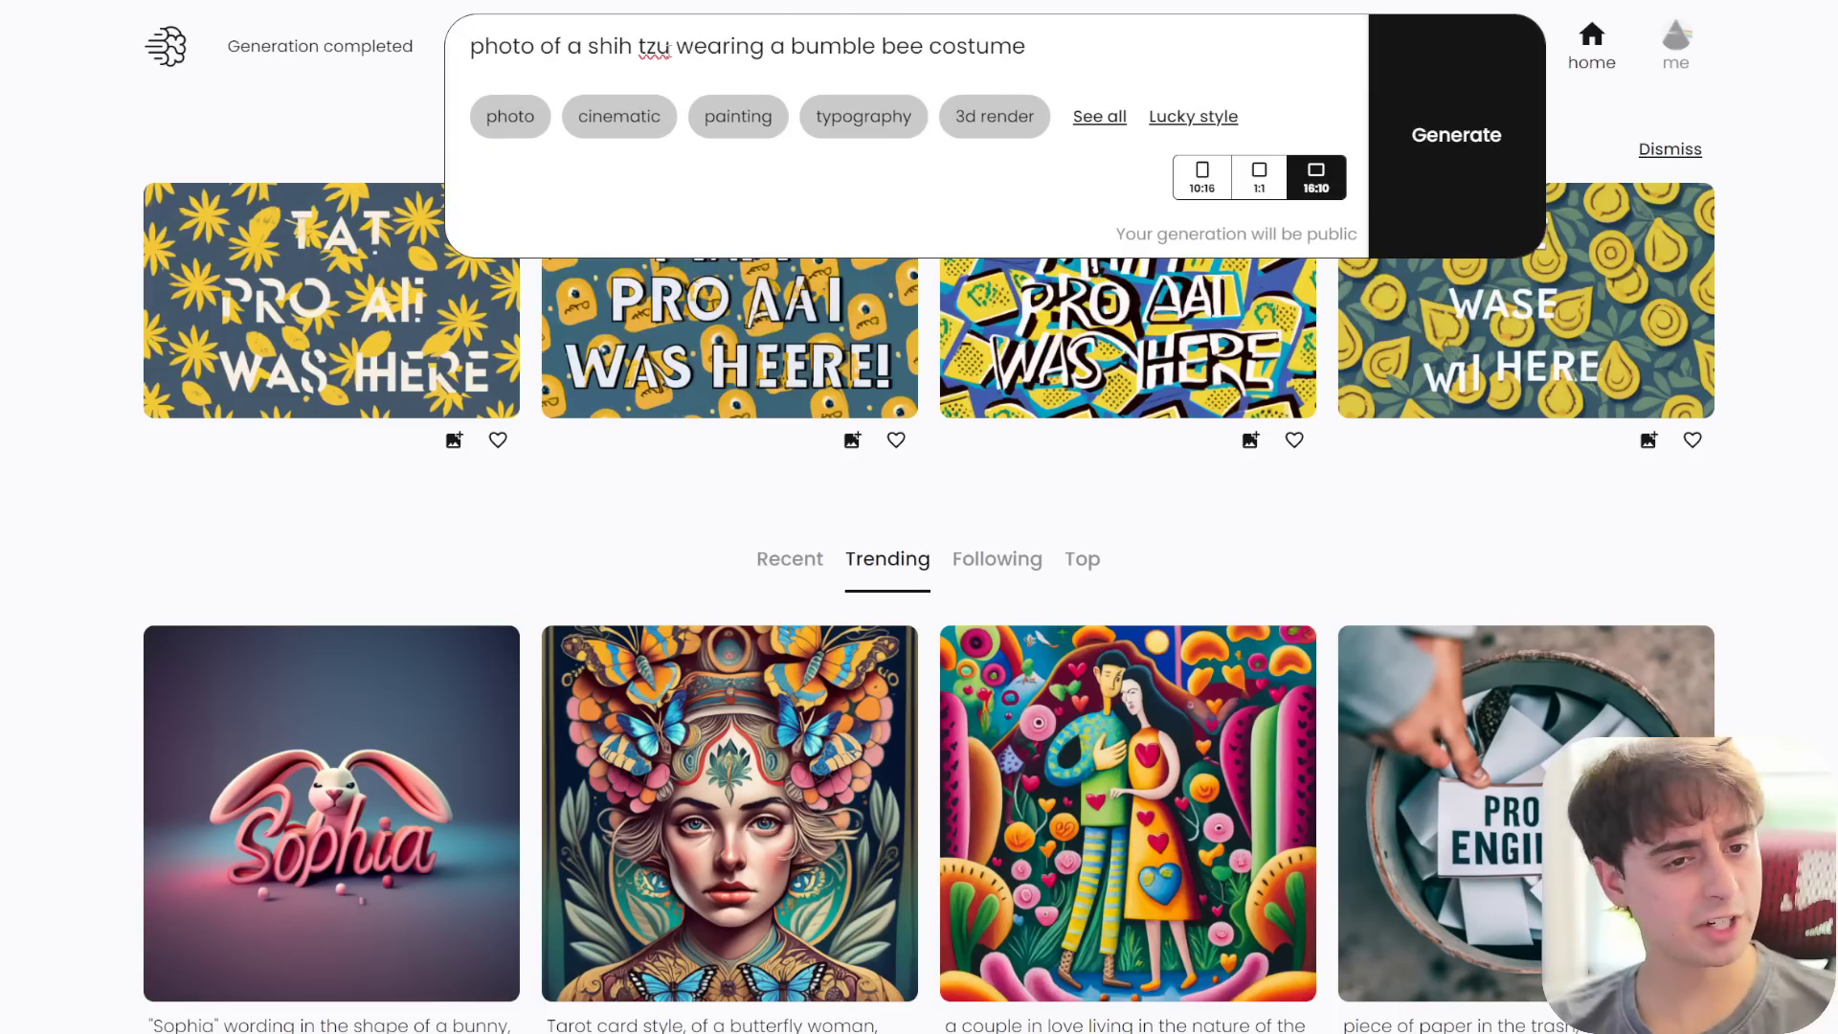
click(523, 130)
click(639, 116)
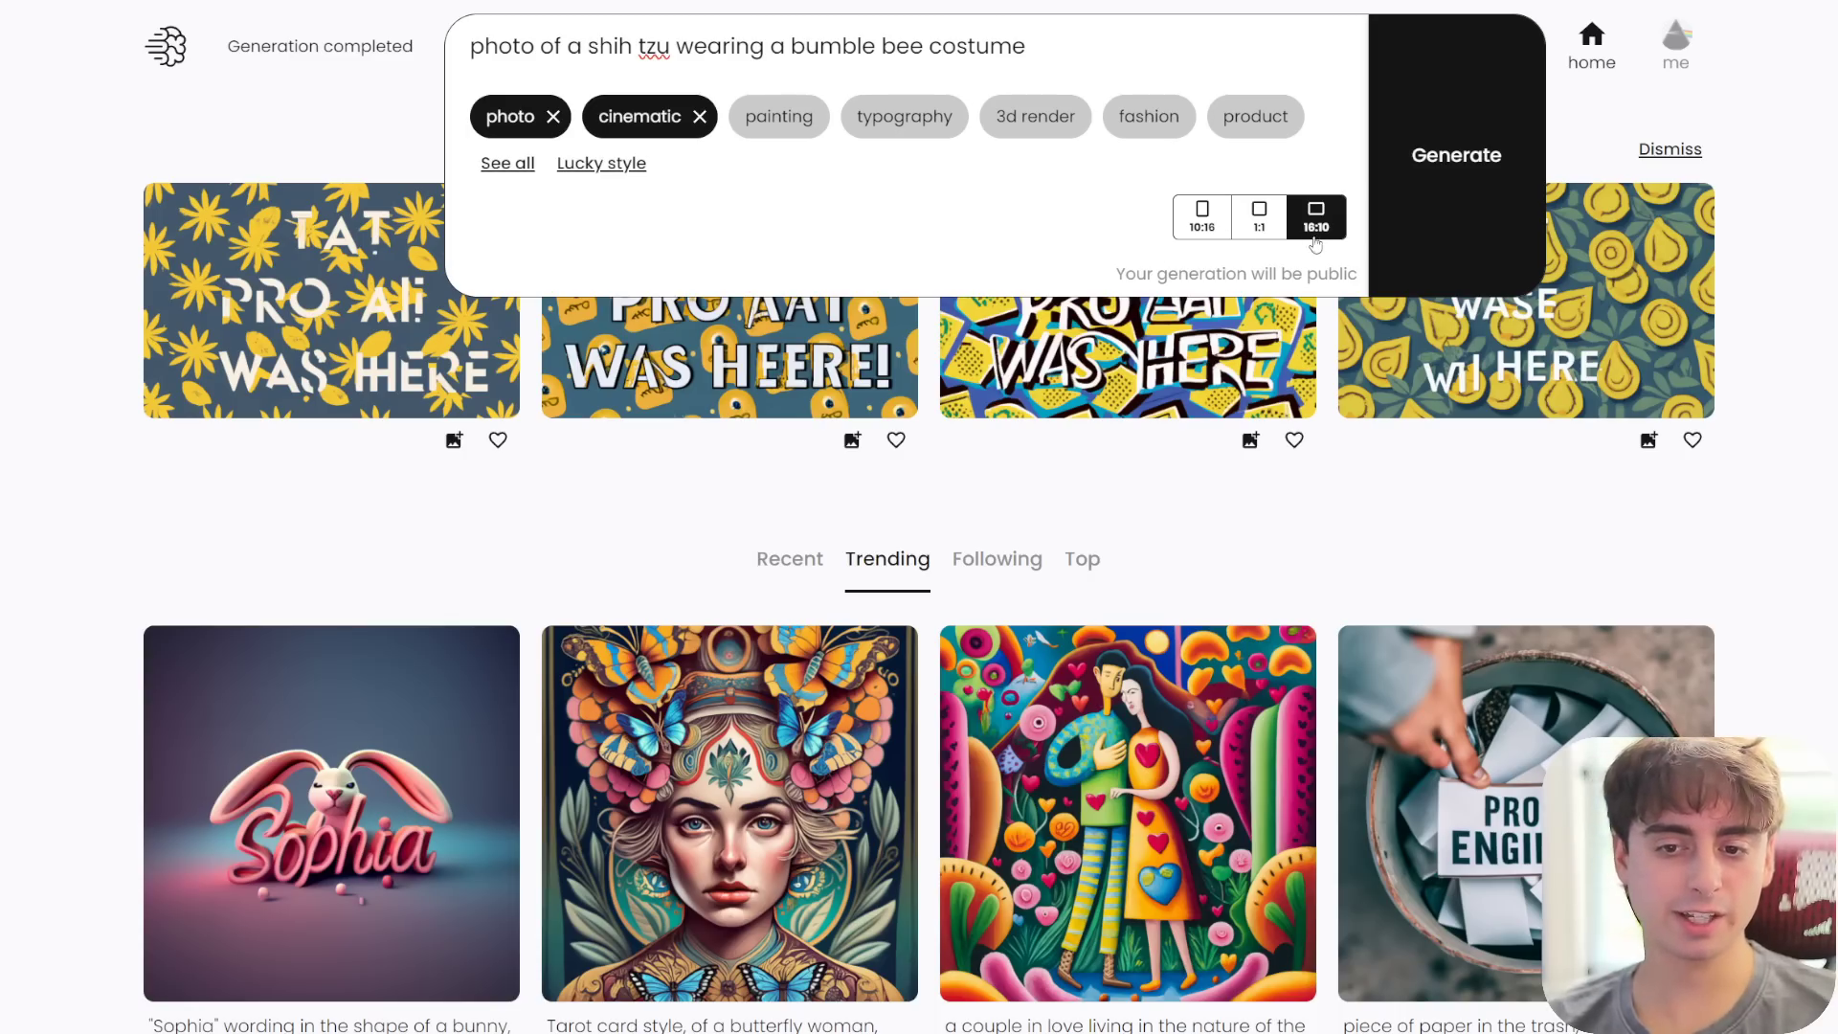
drag(992, 46, 258, 32)
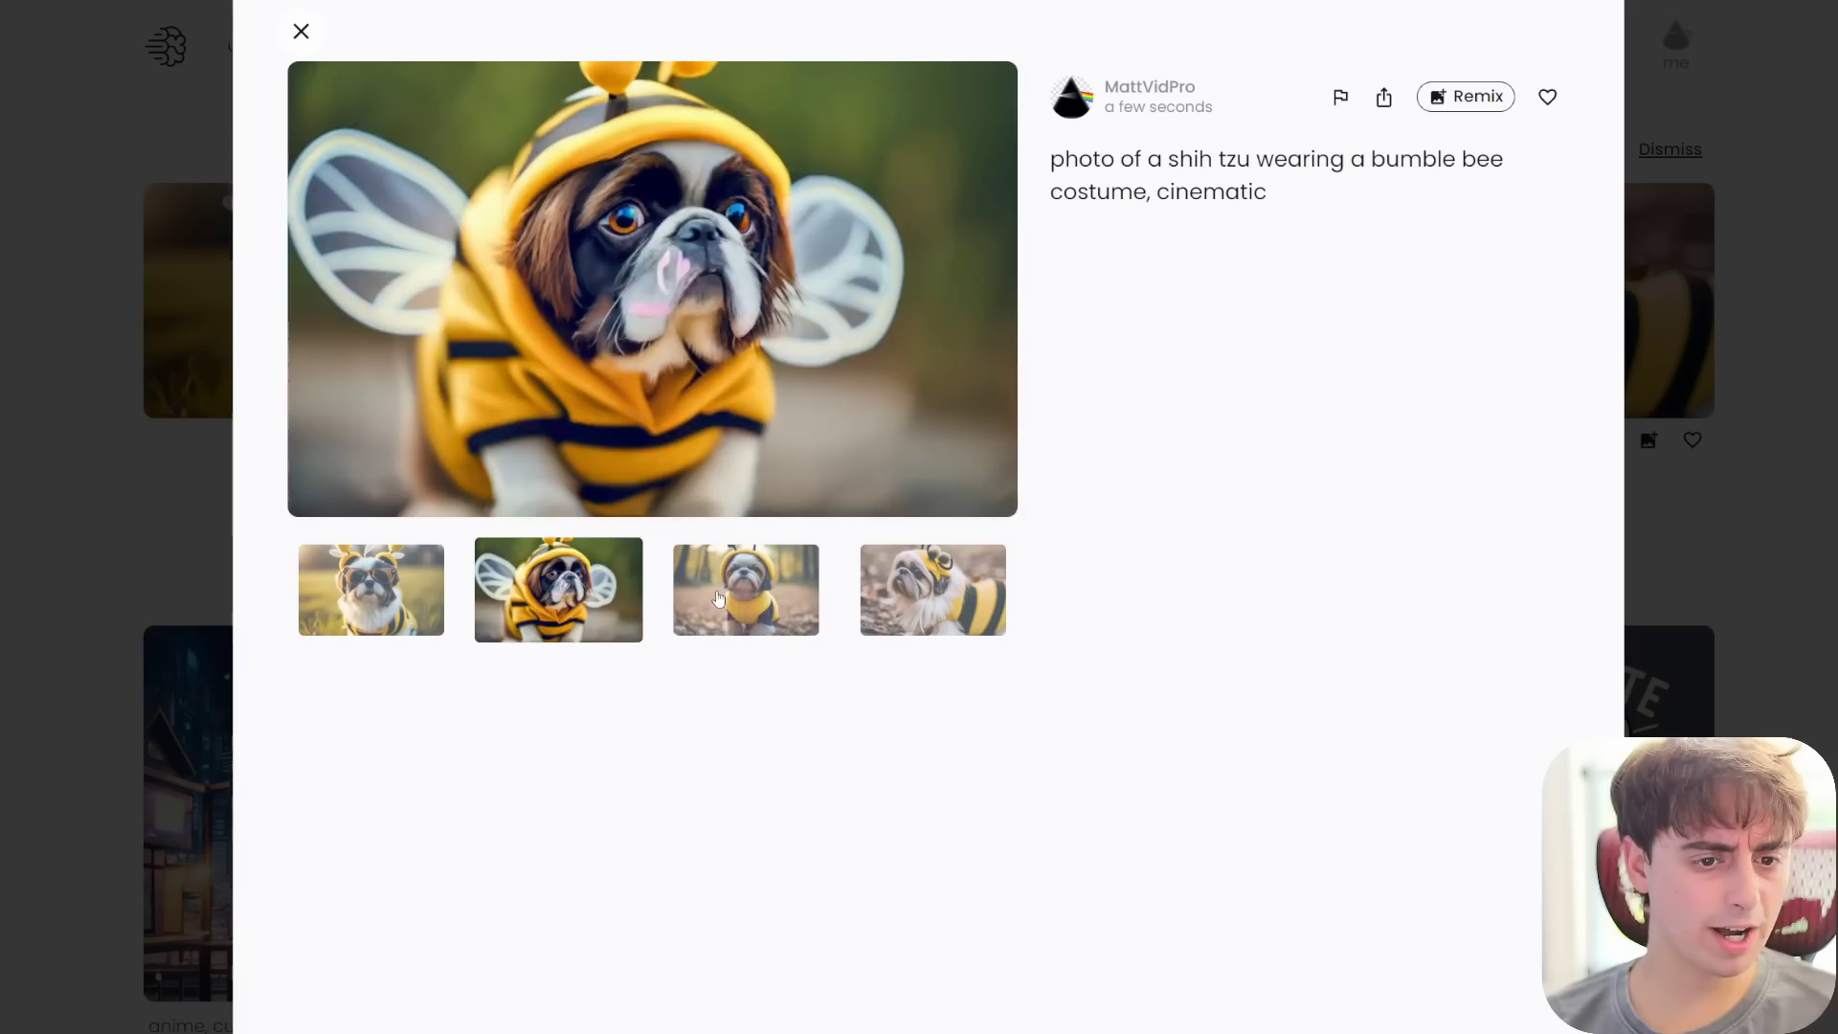
- Compare the enlarged bumble bee shih tzu images, ending on the dog with white wings
click(810, 609)
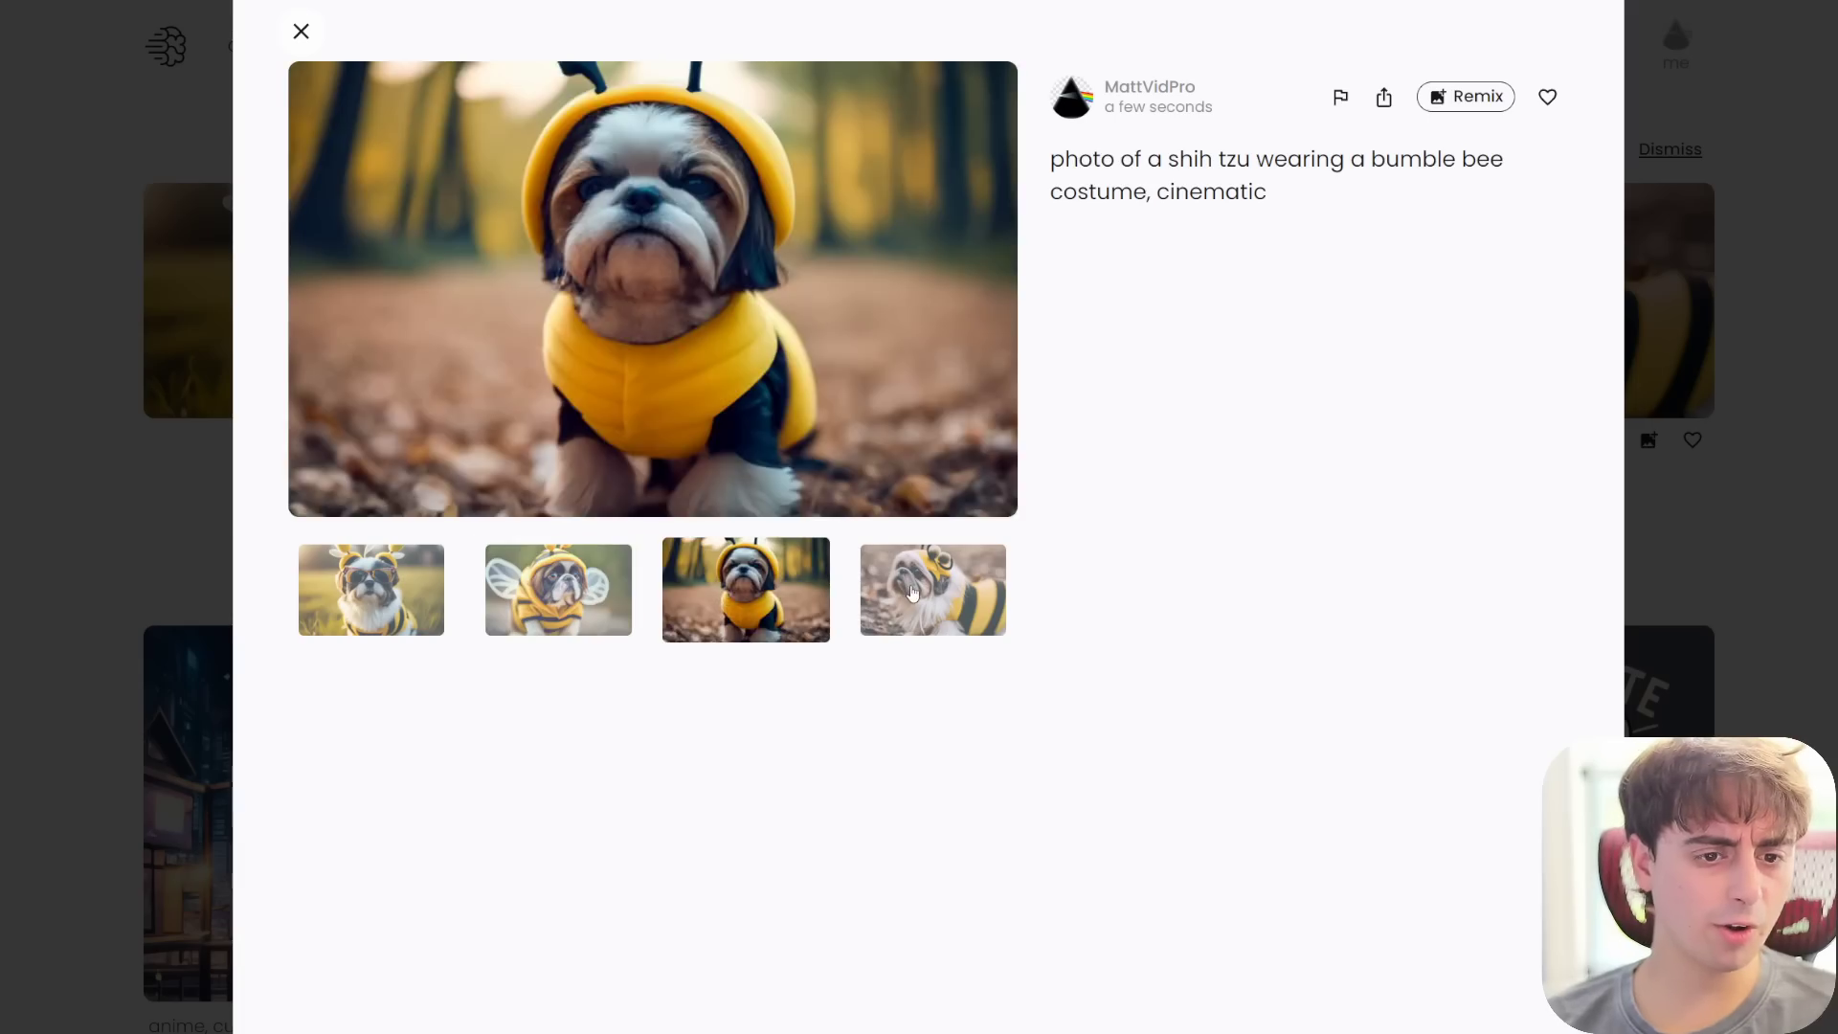
click(913, 594)
click(716, 598)
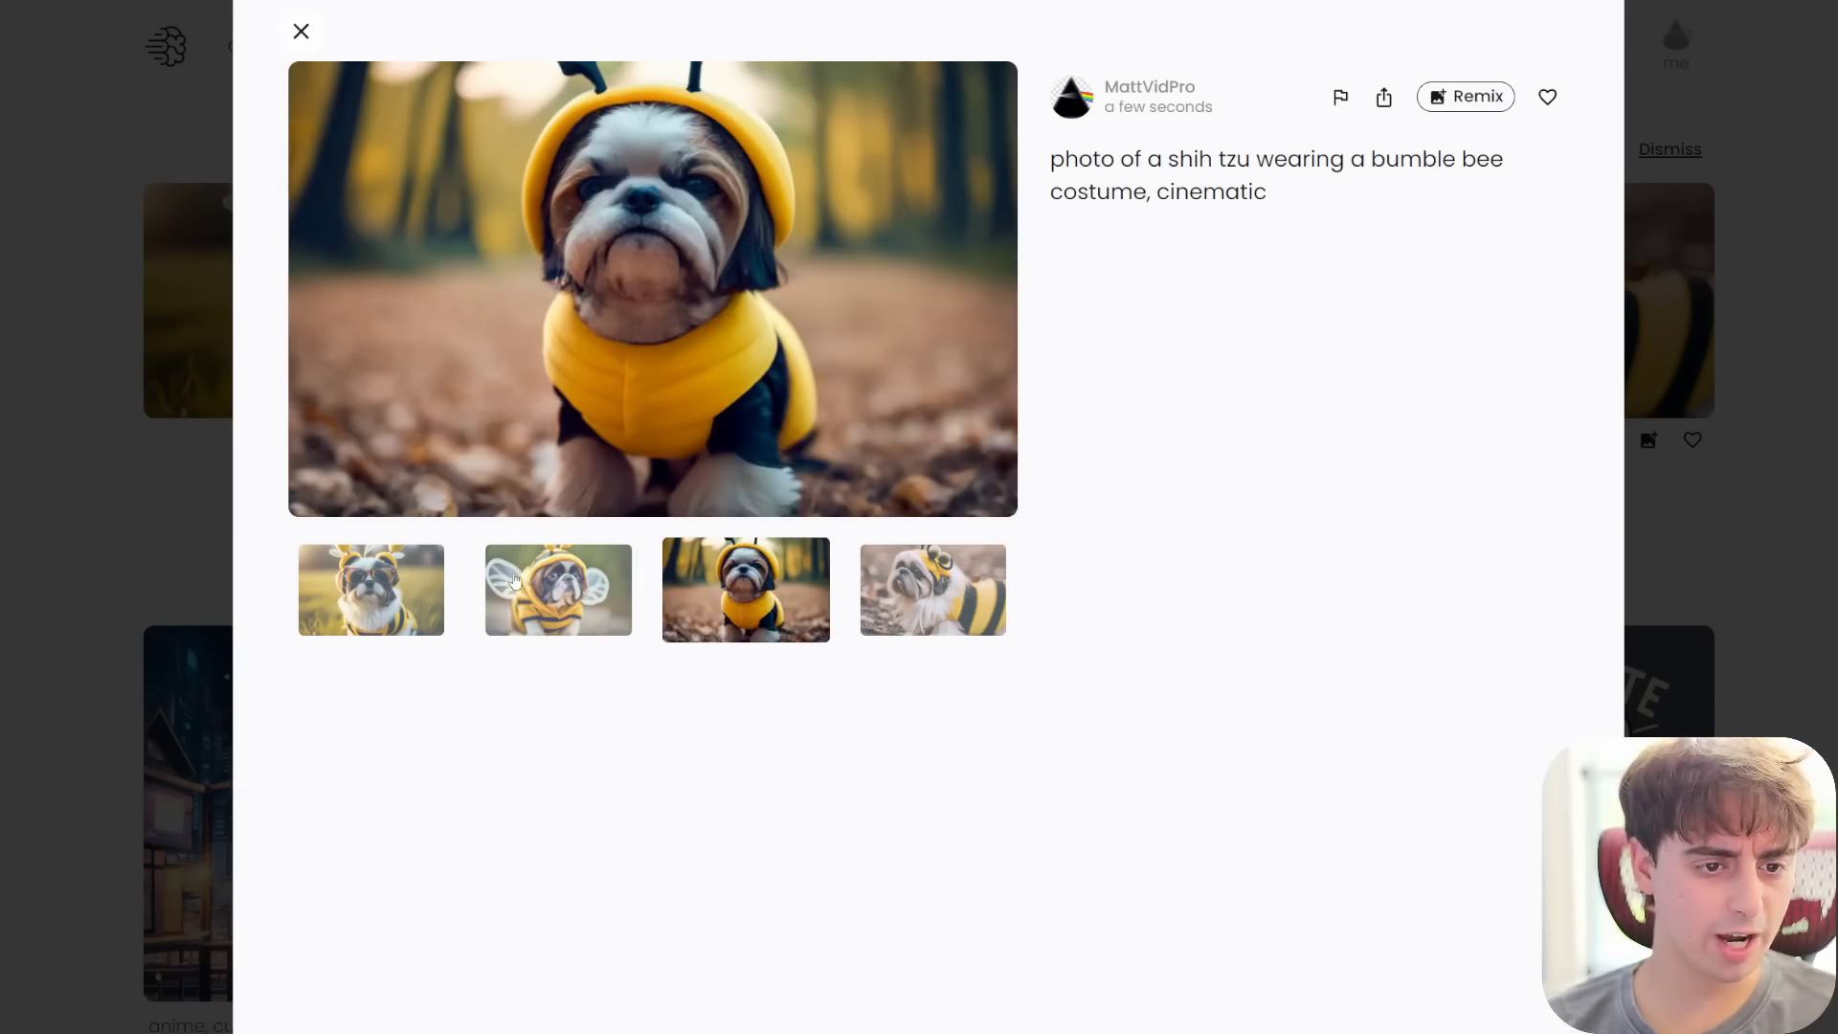
click(515, 583)
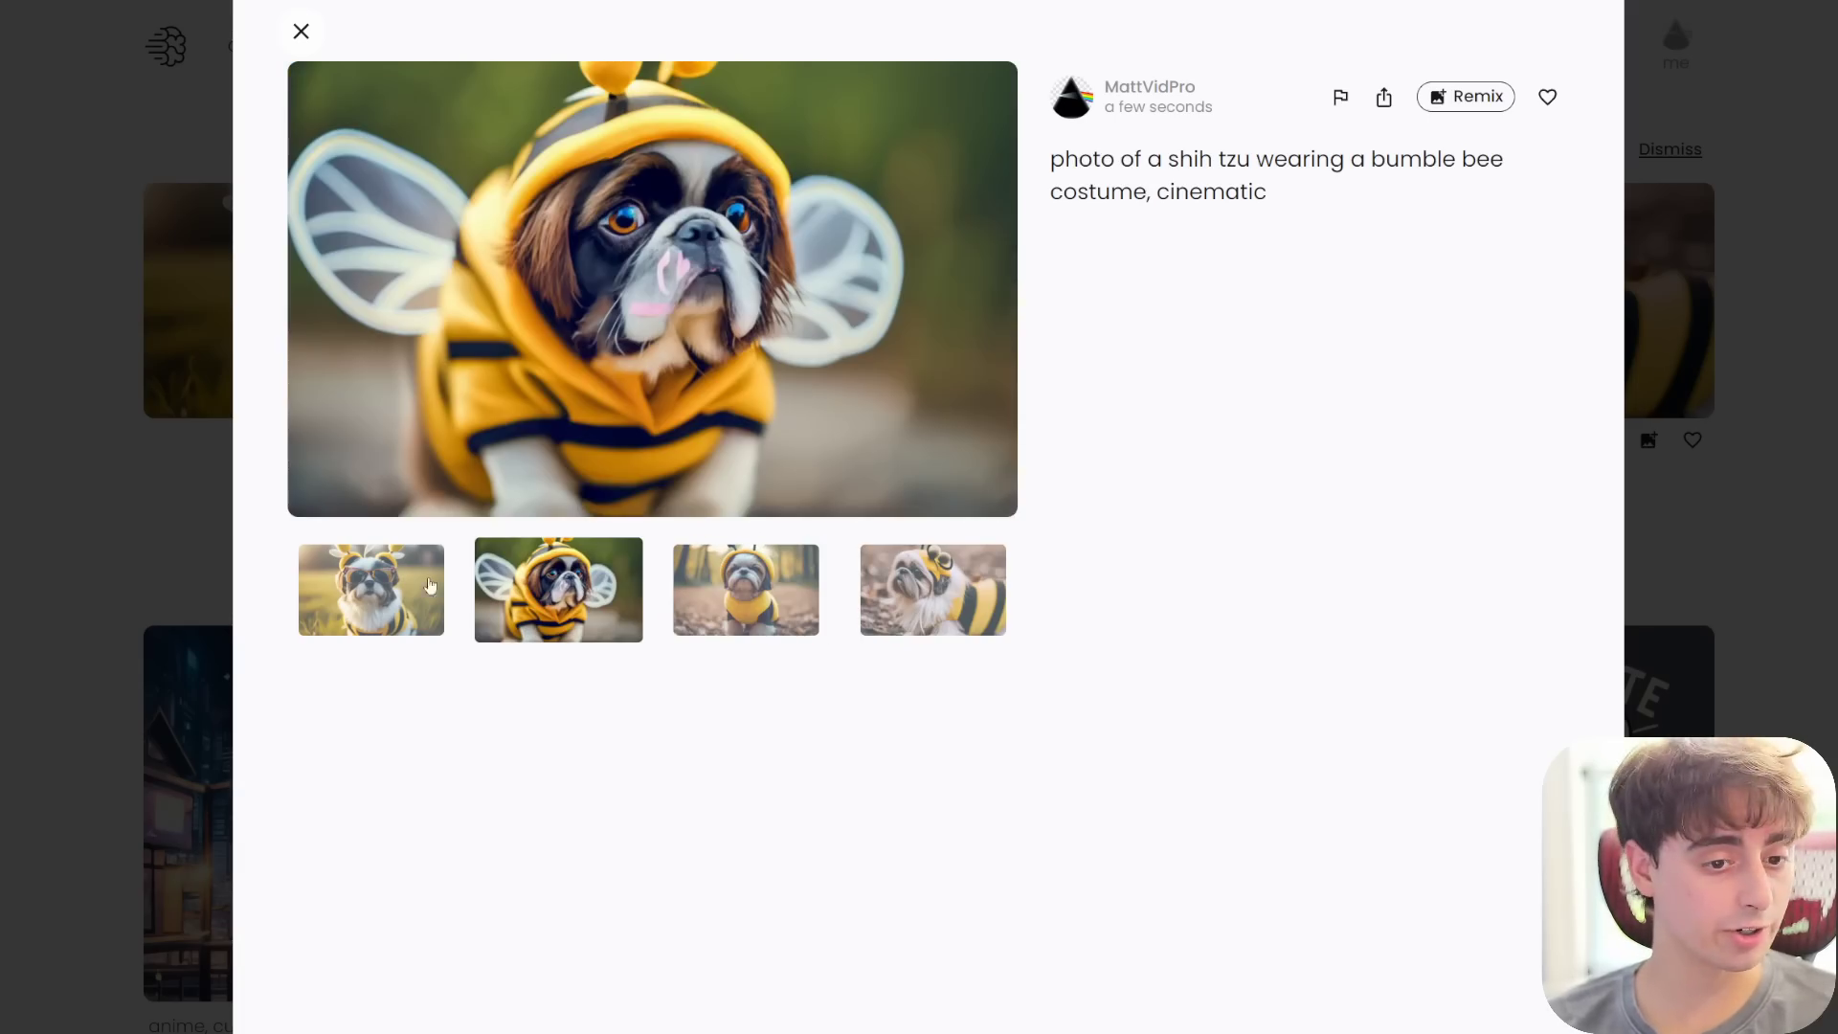
- View the four cinematic bumble bee shih tzu results one by one at full size to judge their realism
click(367, 585)
click(729, 598)
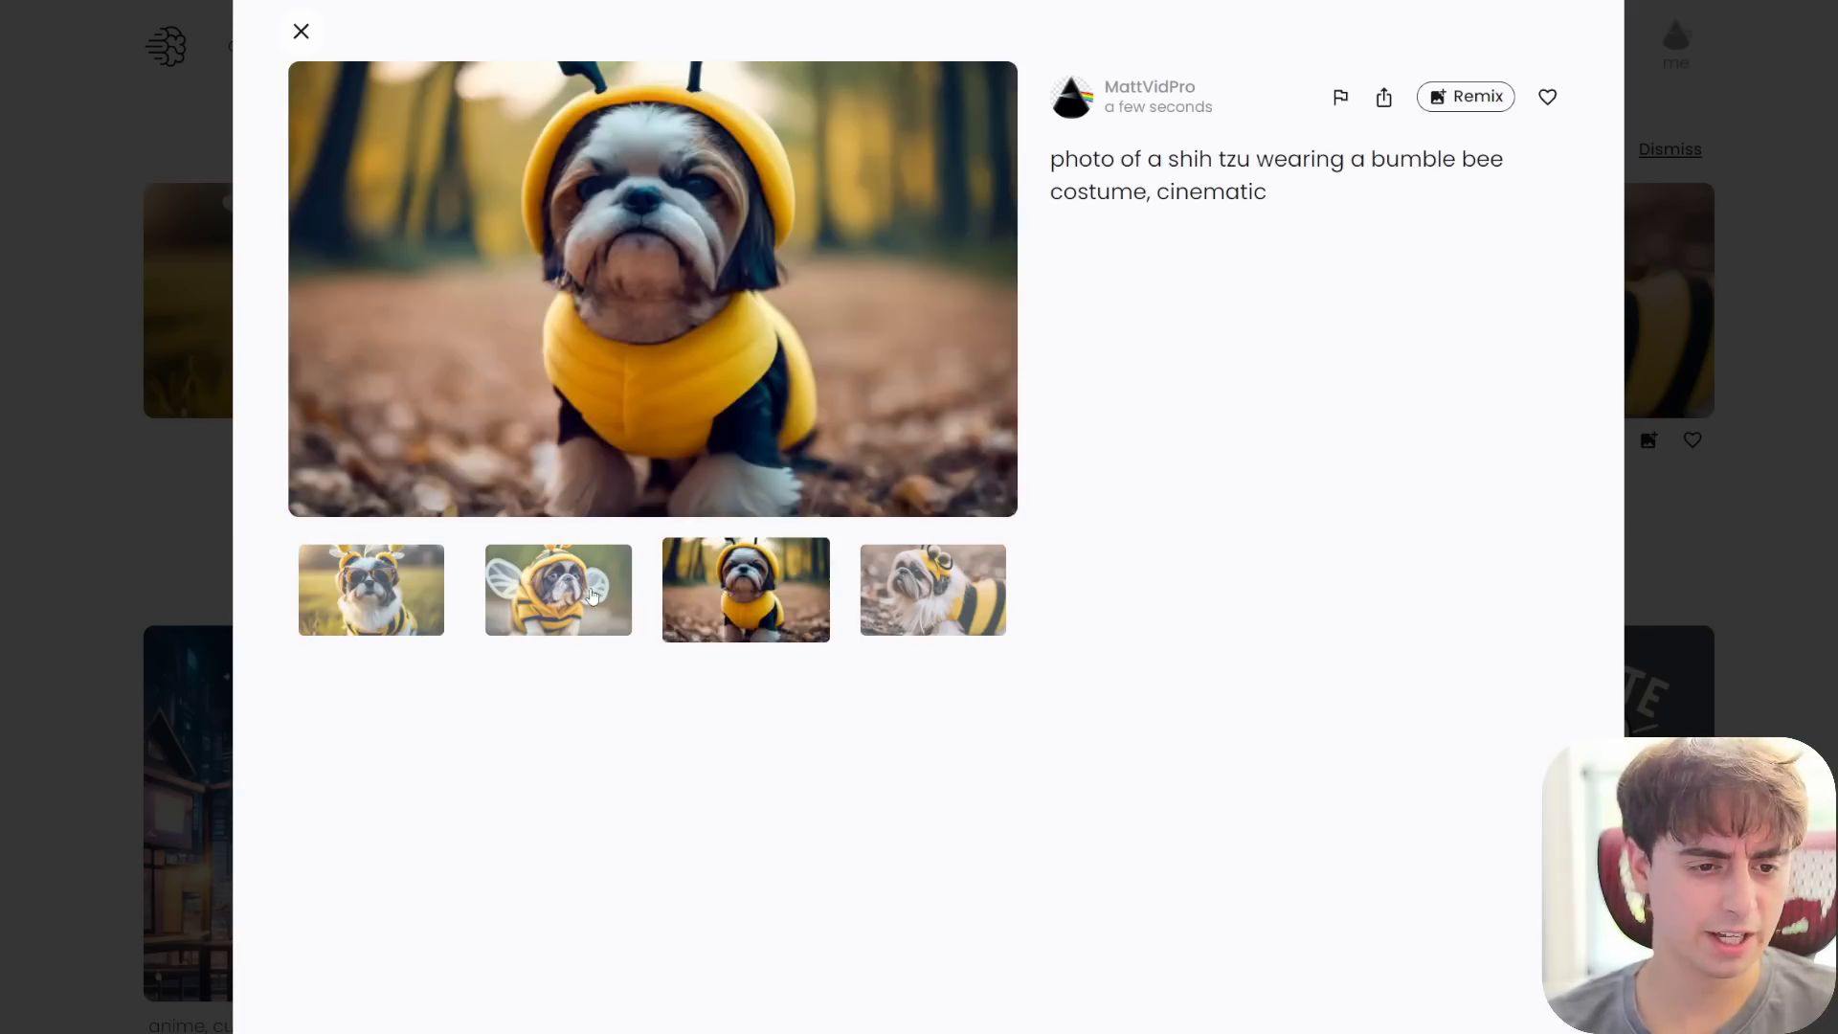
click(558, 589)
click(933, 589)
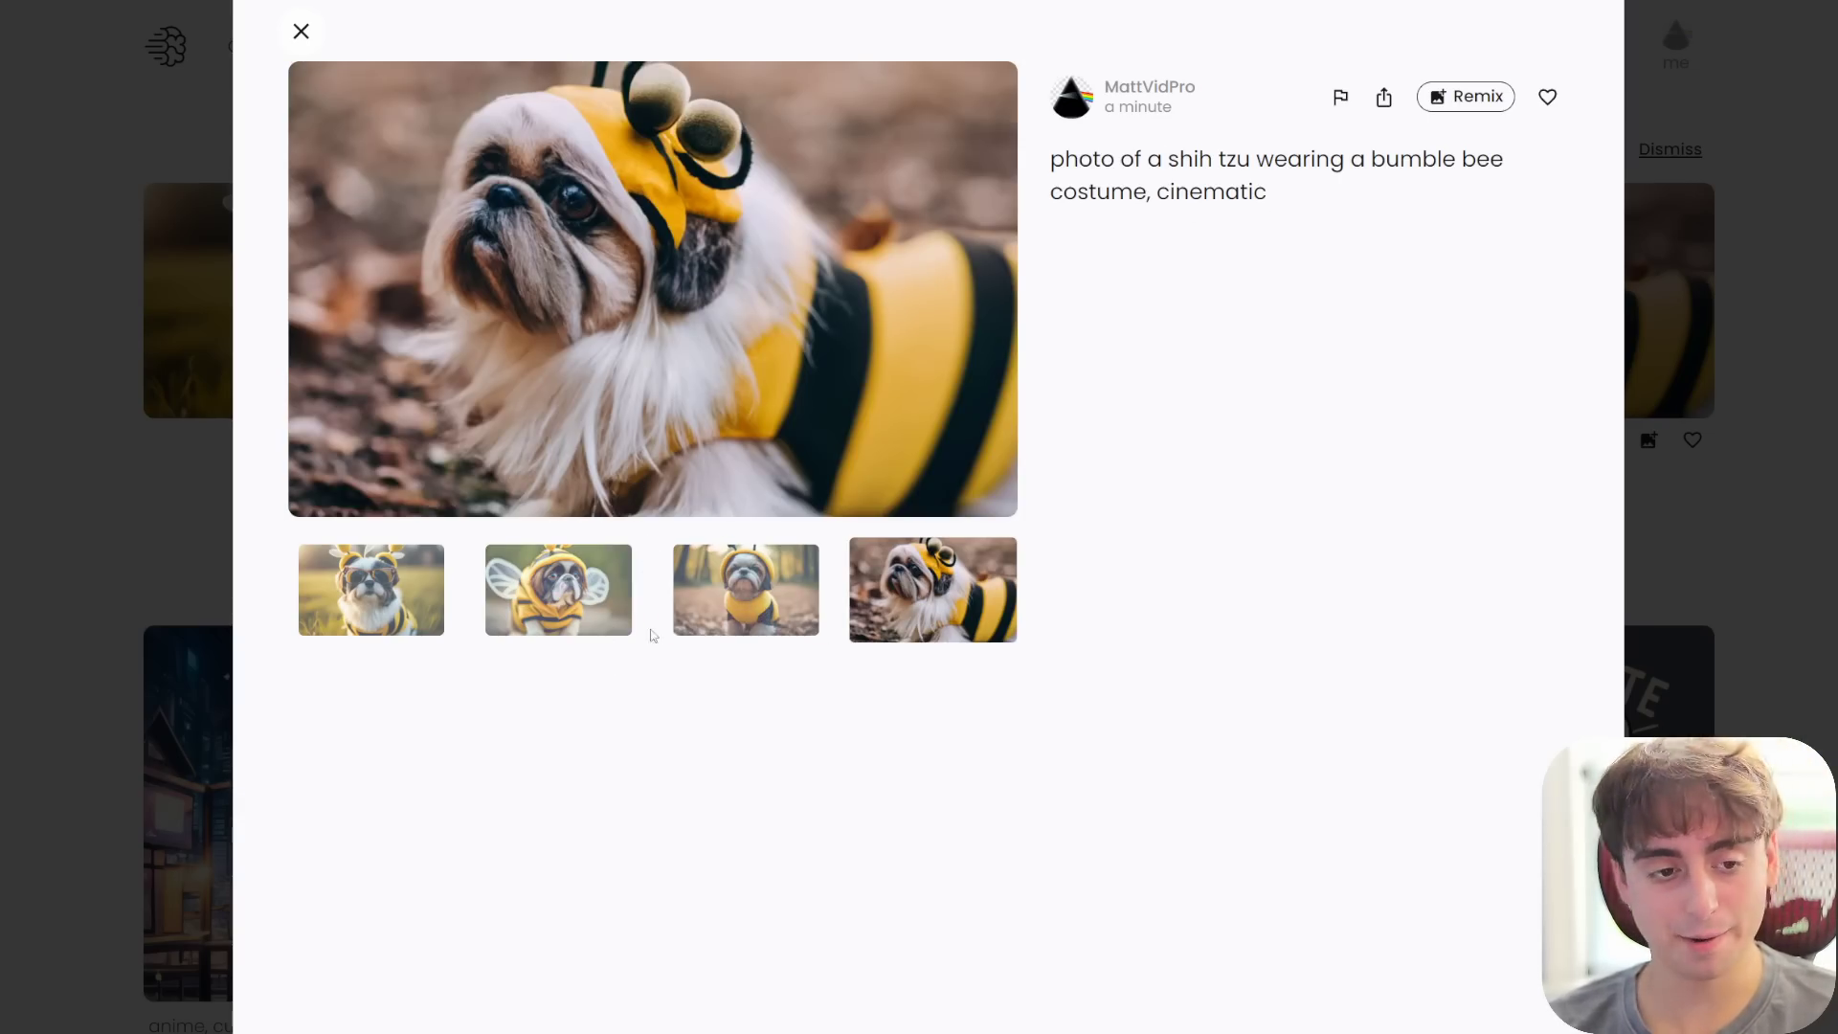
click(722, 599)
click(549, 598)
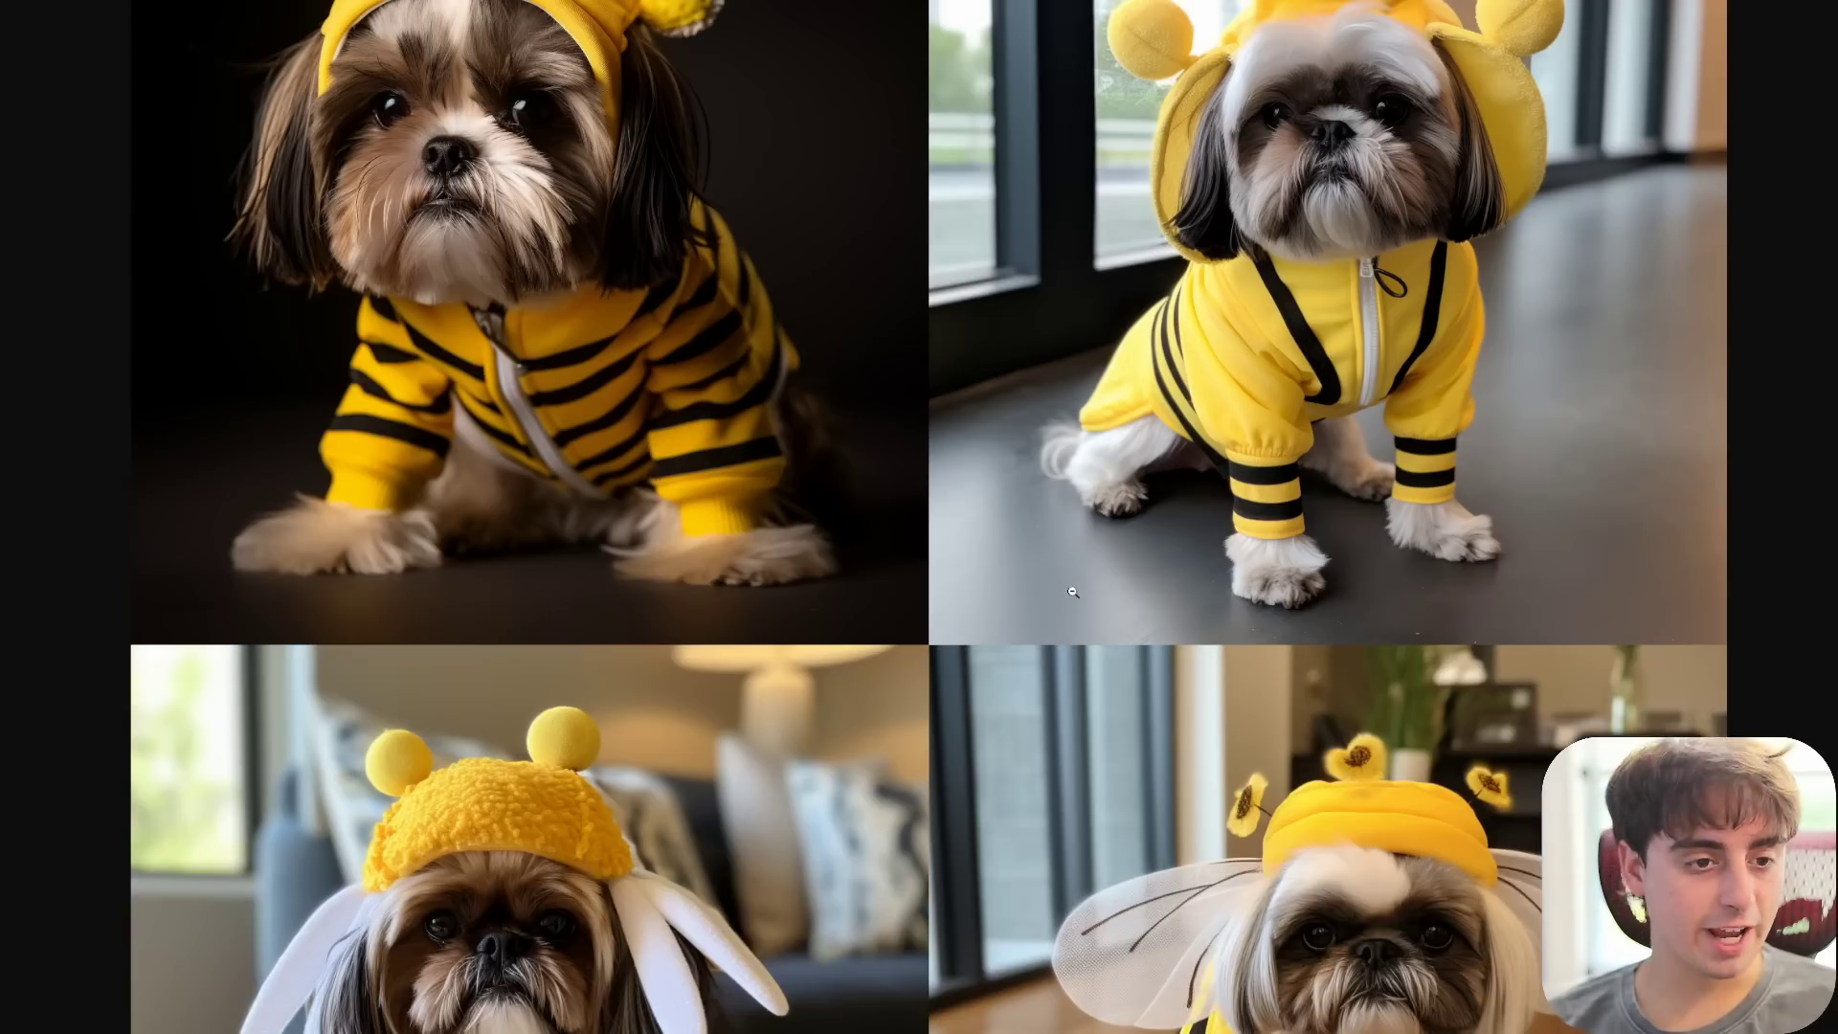
- Examine the other generator's four bumble bee shih tzu photos against the winged and side-facing dog results, ending with the enlarged view closed
scroll(1073, 593, up, 2)
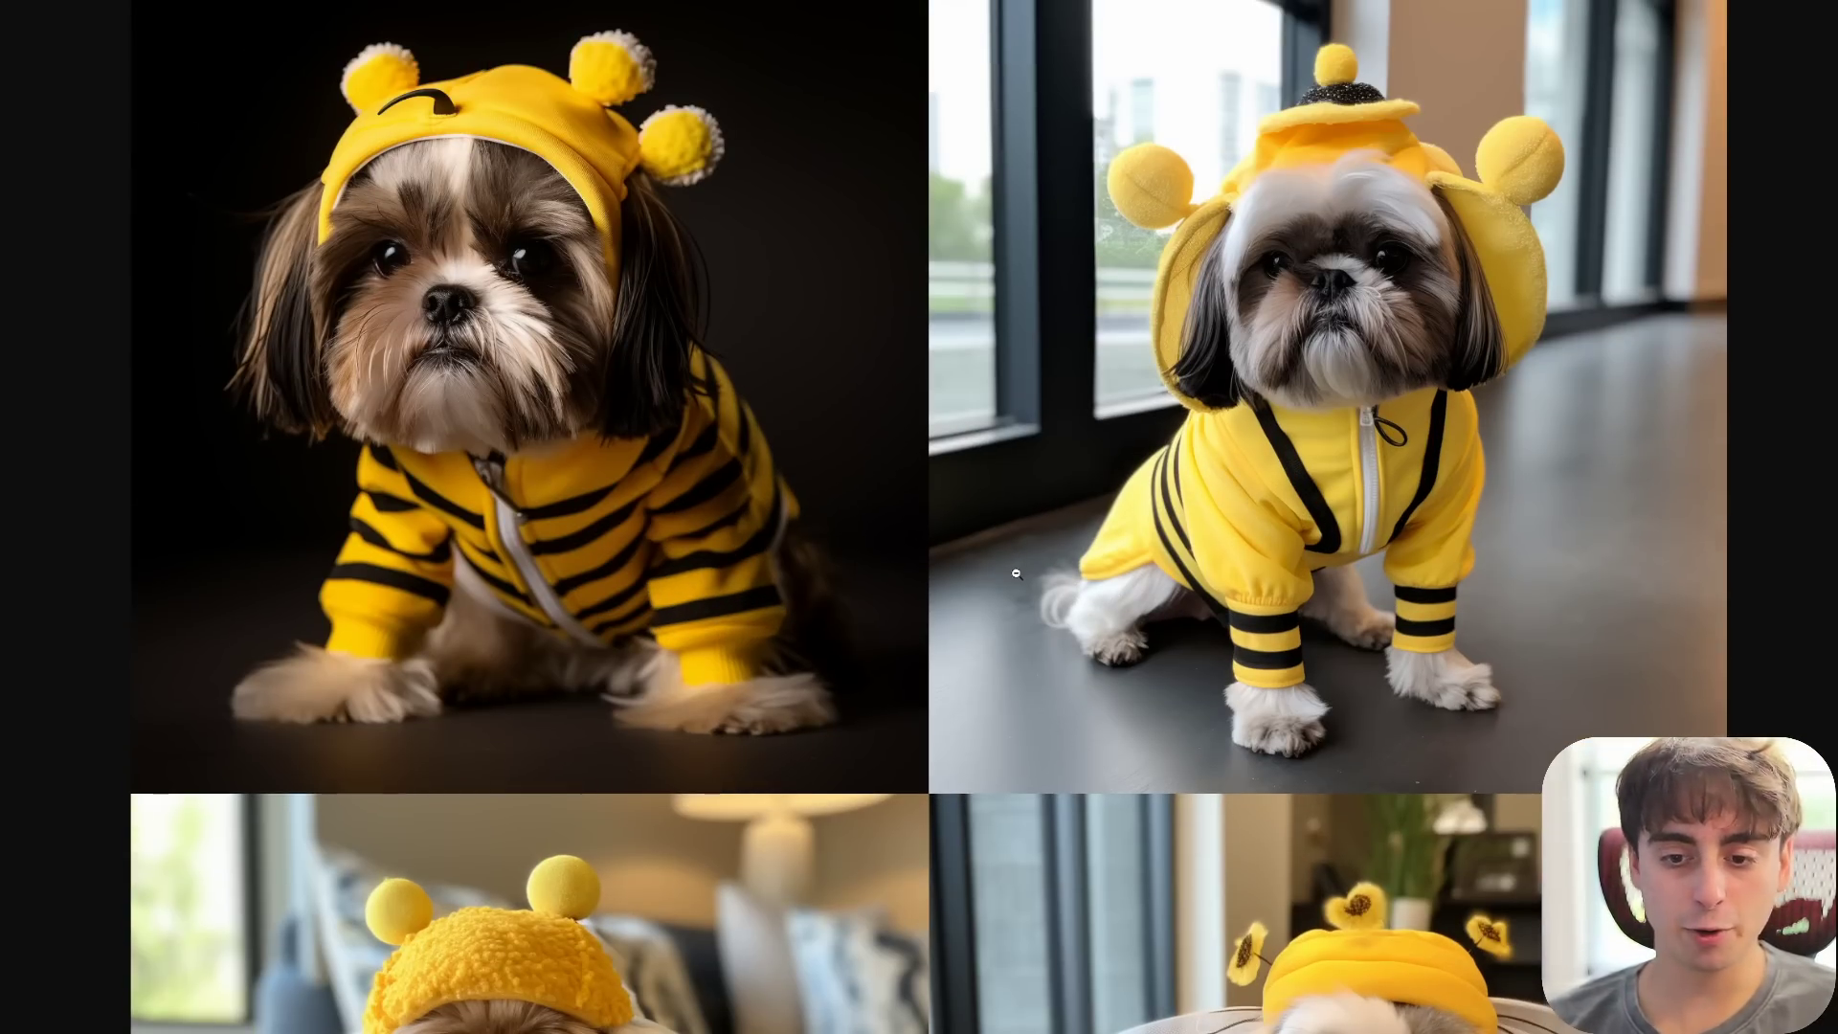
scroll(1005, 577, down, 5)
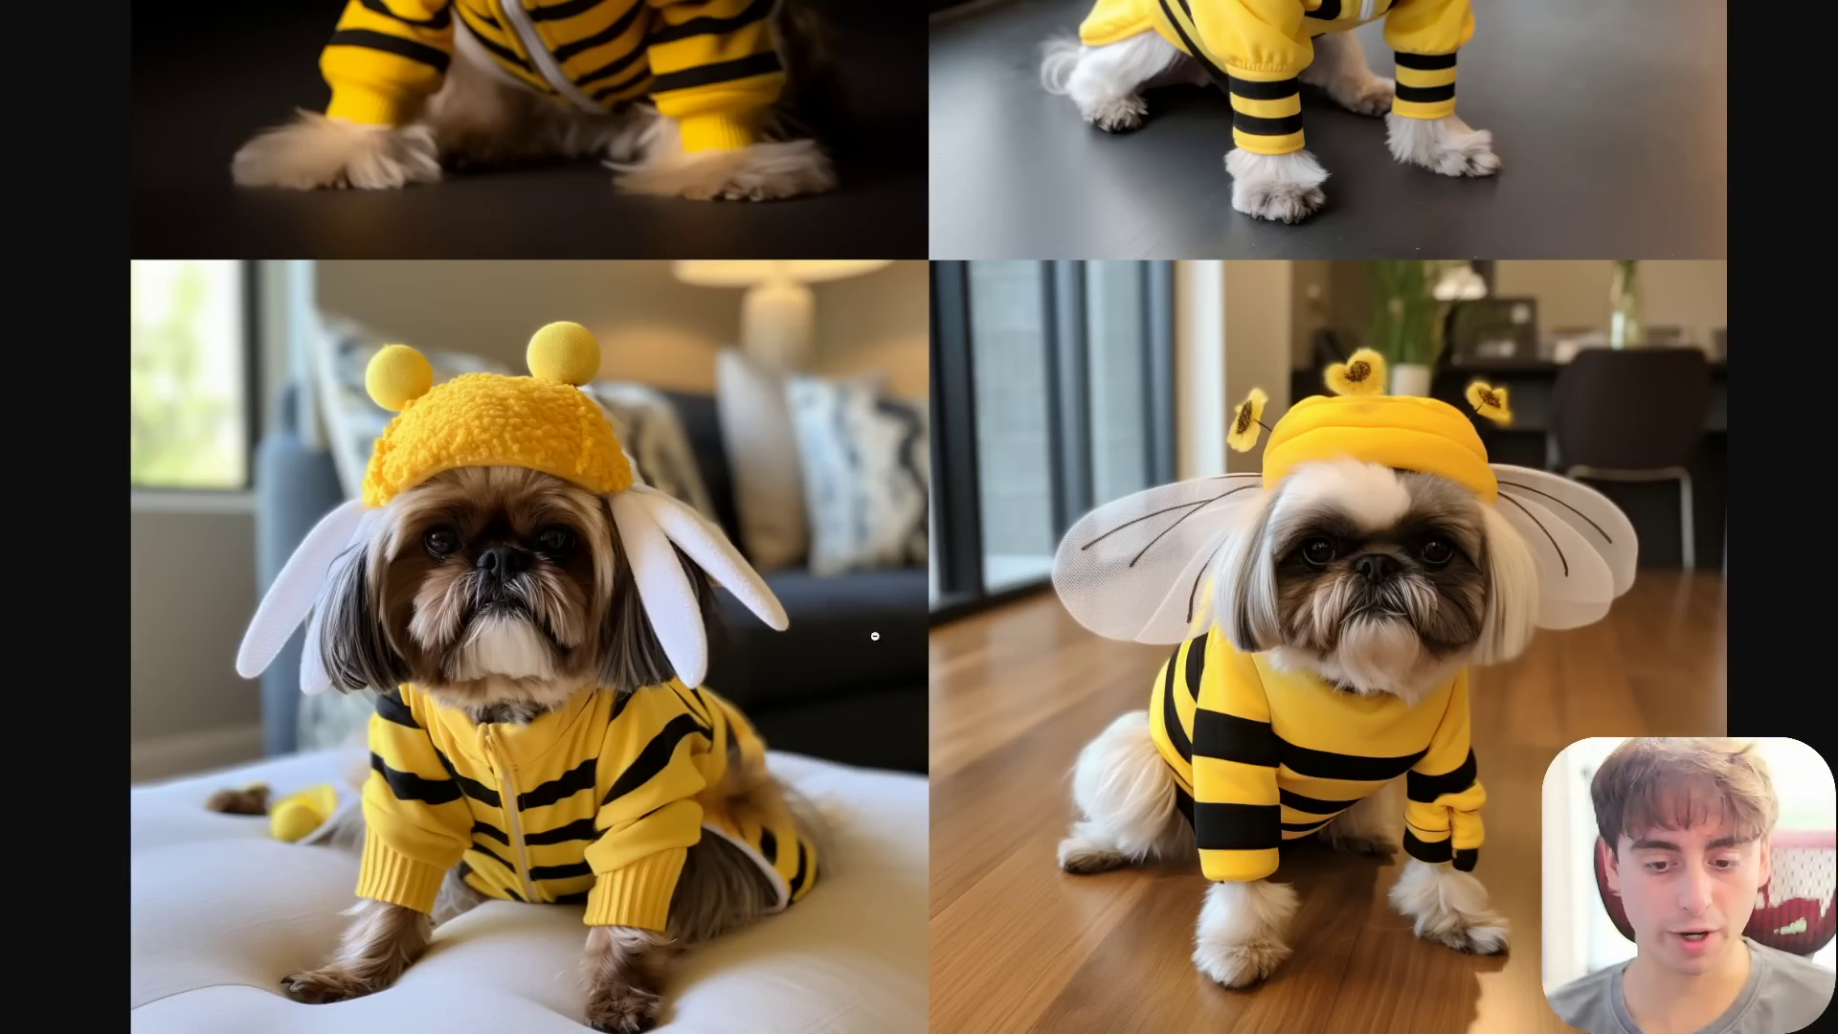
scroll(1263, 647, up, 5)
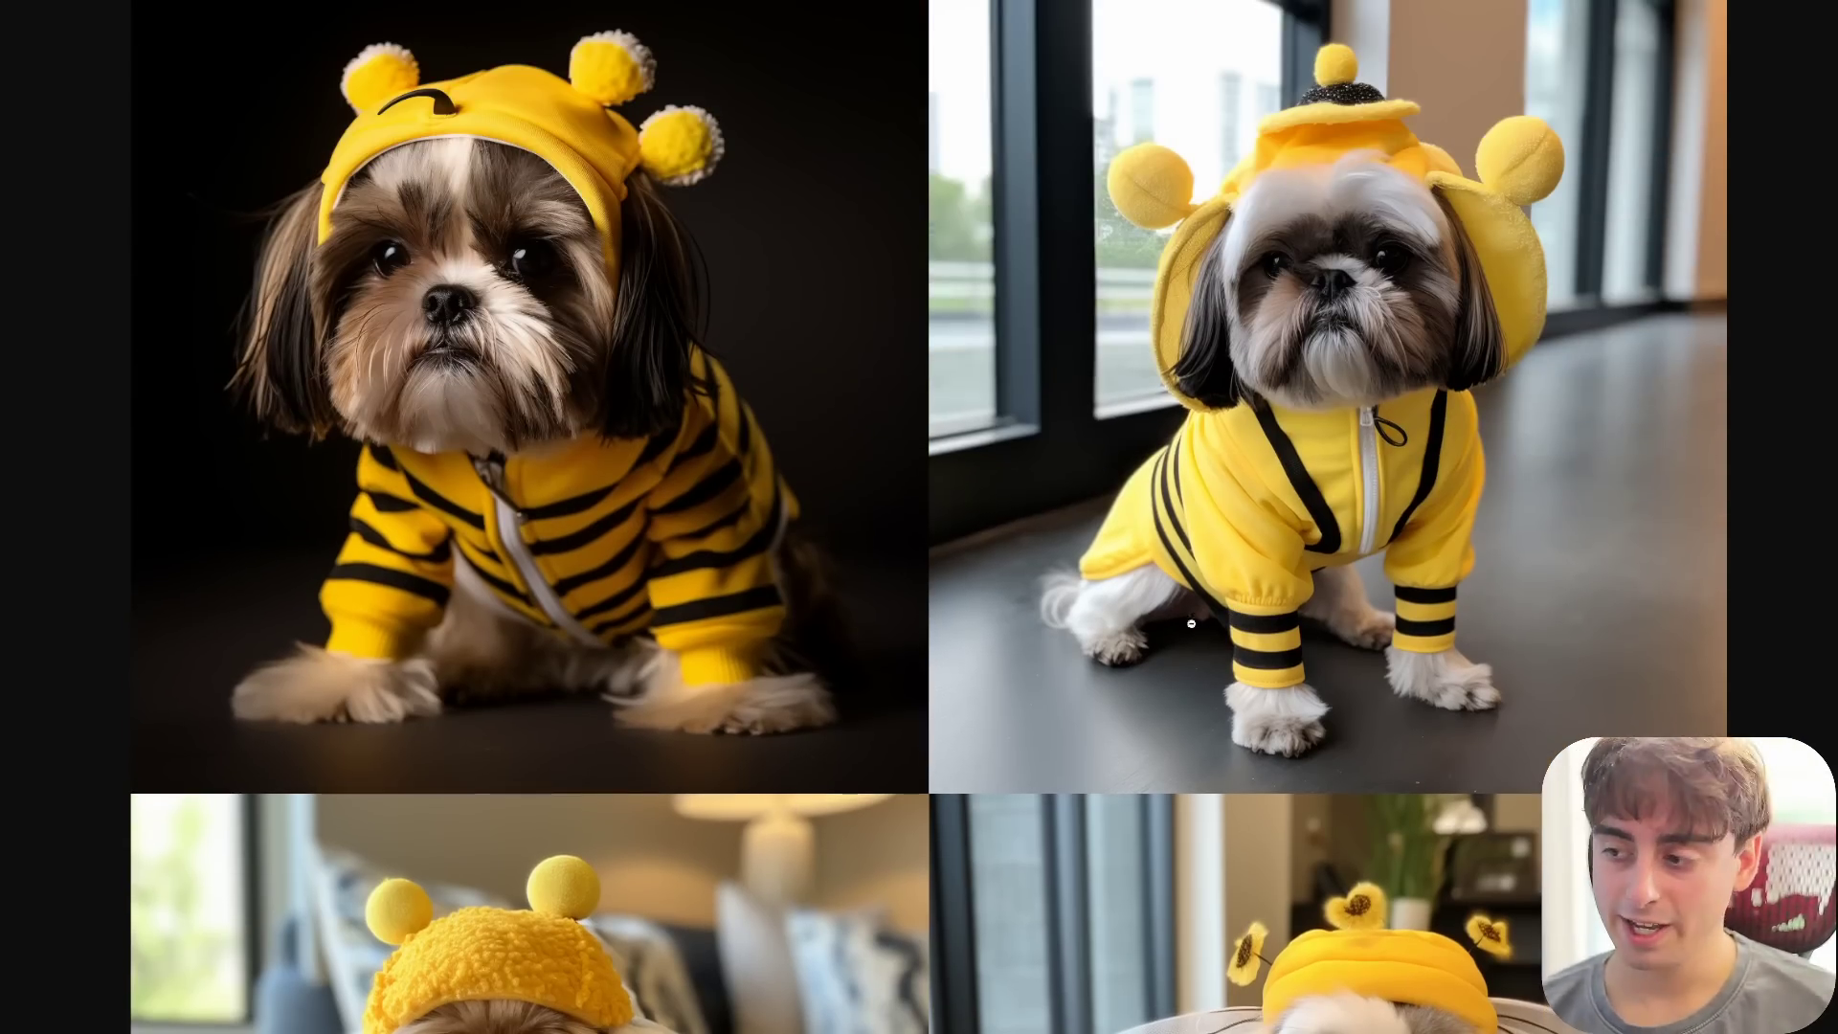
scroll(928, 520, down, 5)
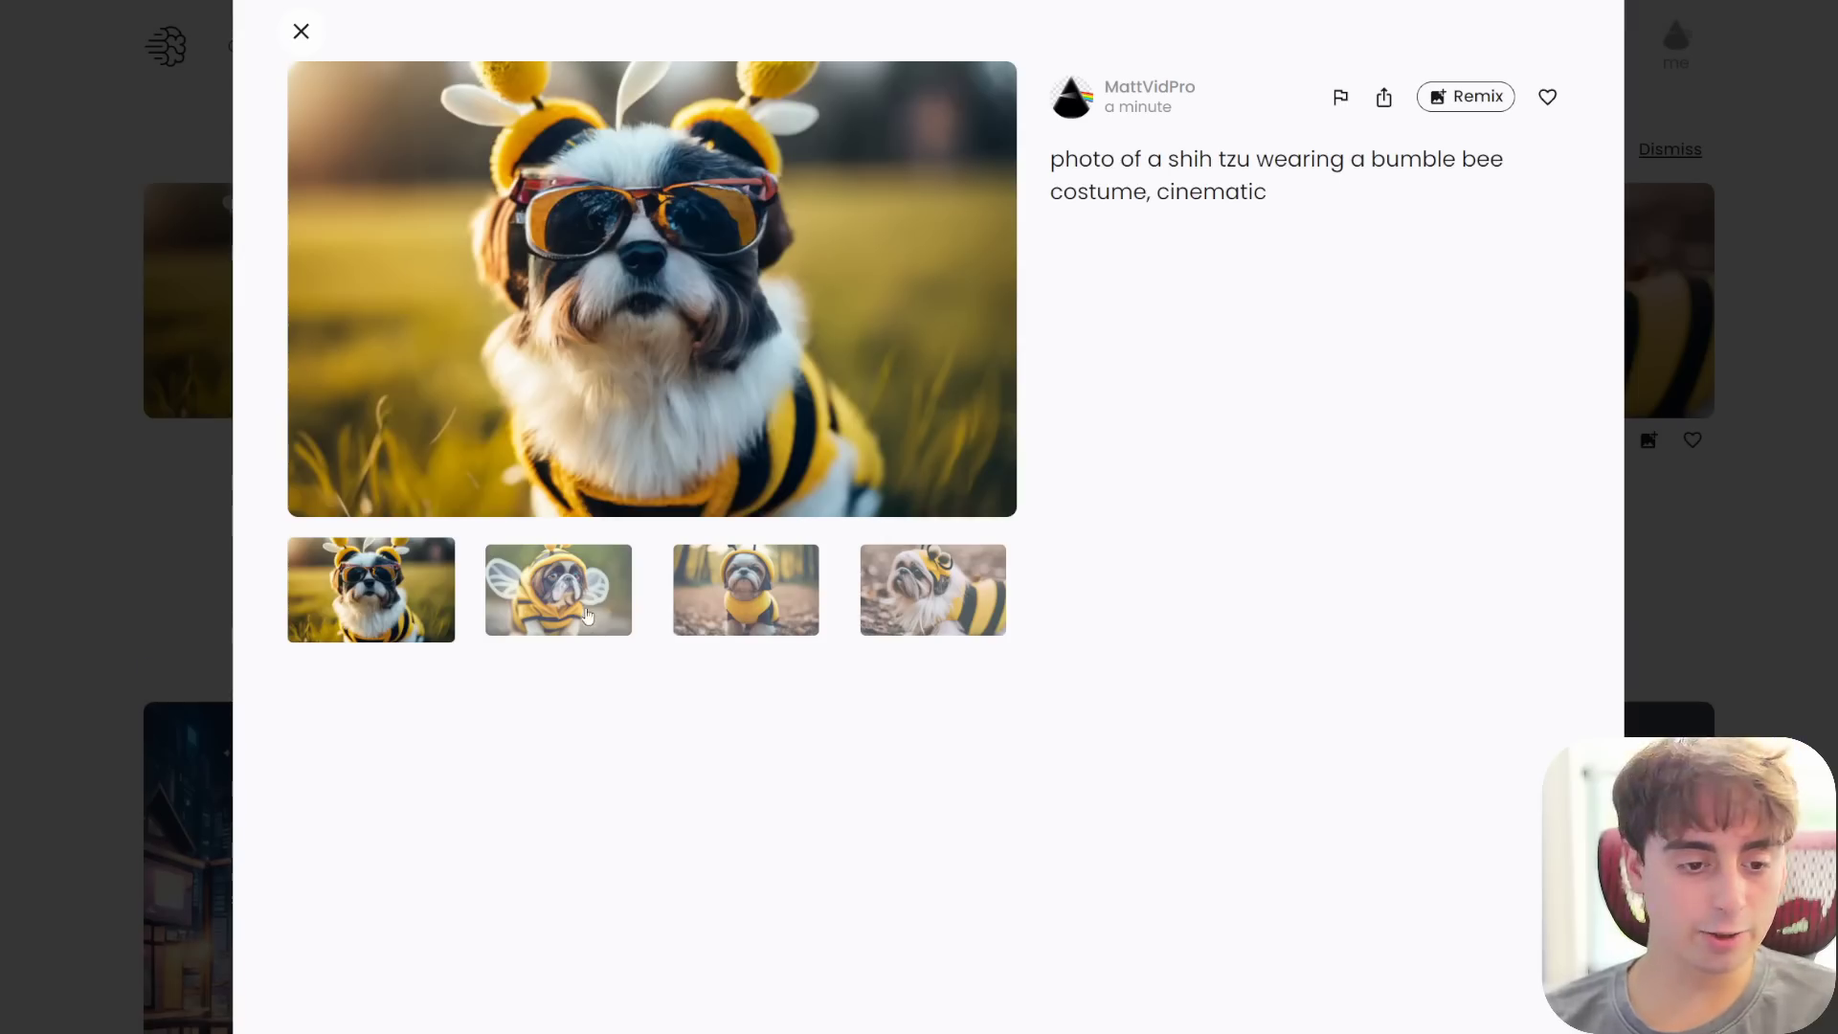
click(558, 589)
click(975, 590)
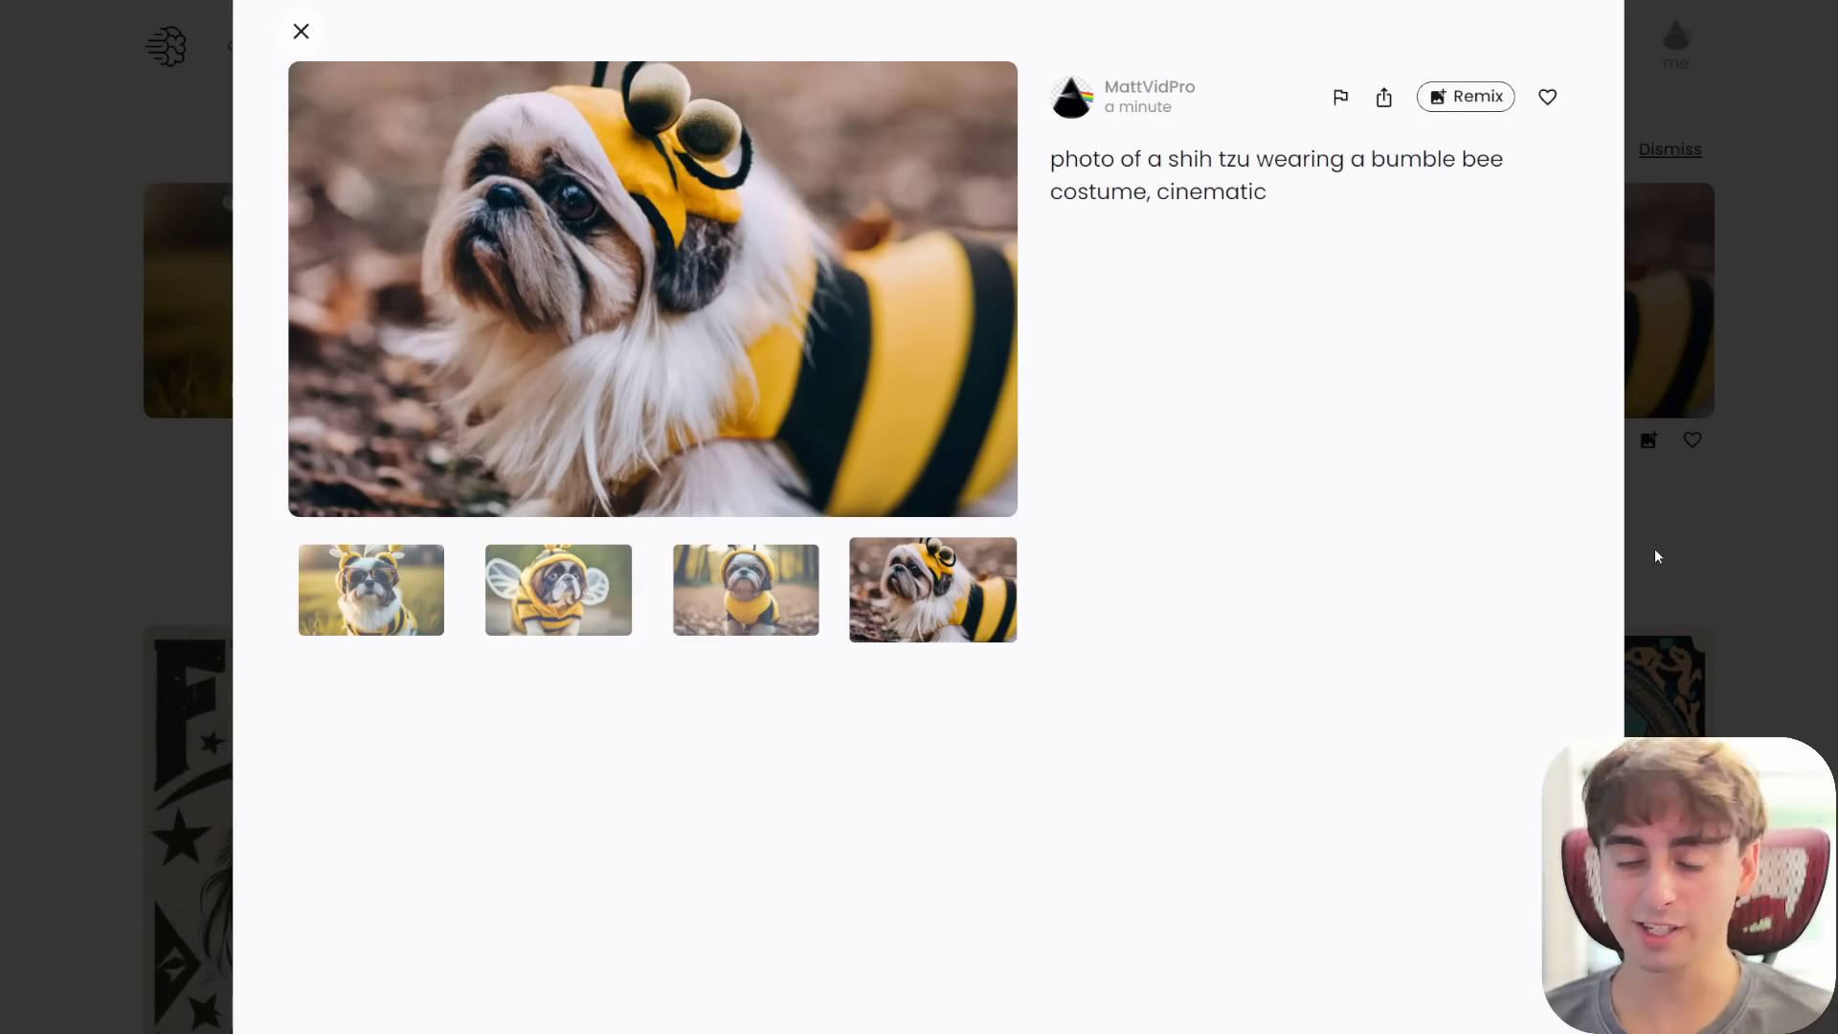
click(1702, 571)
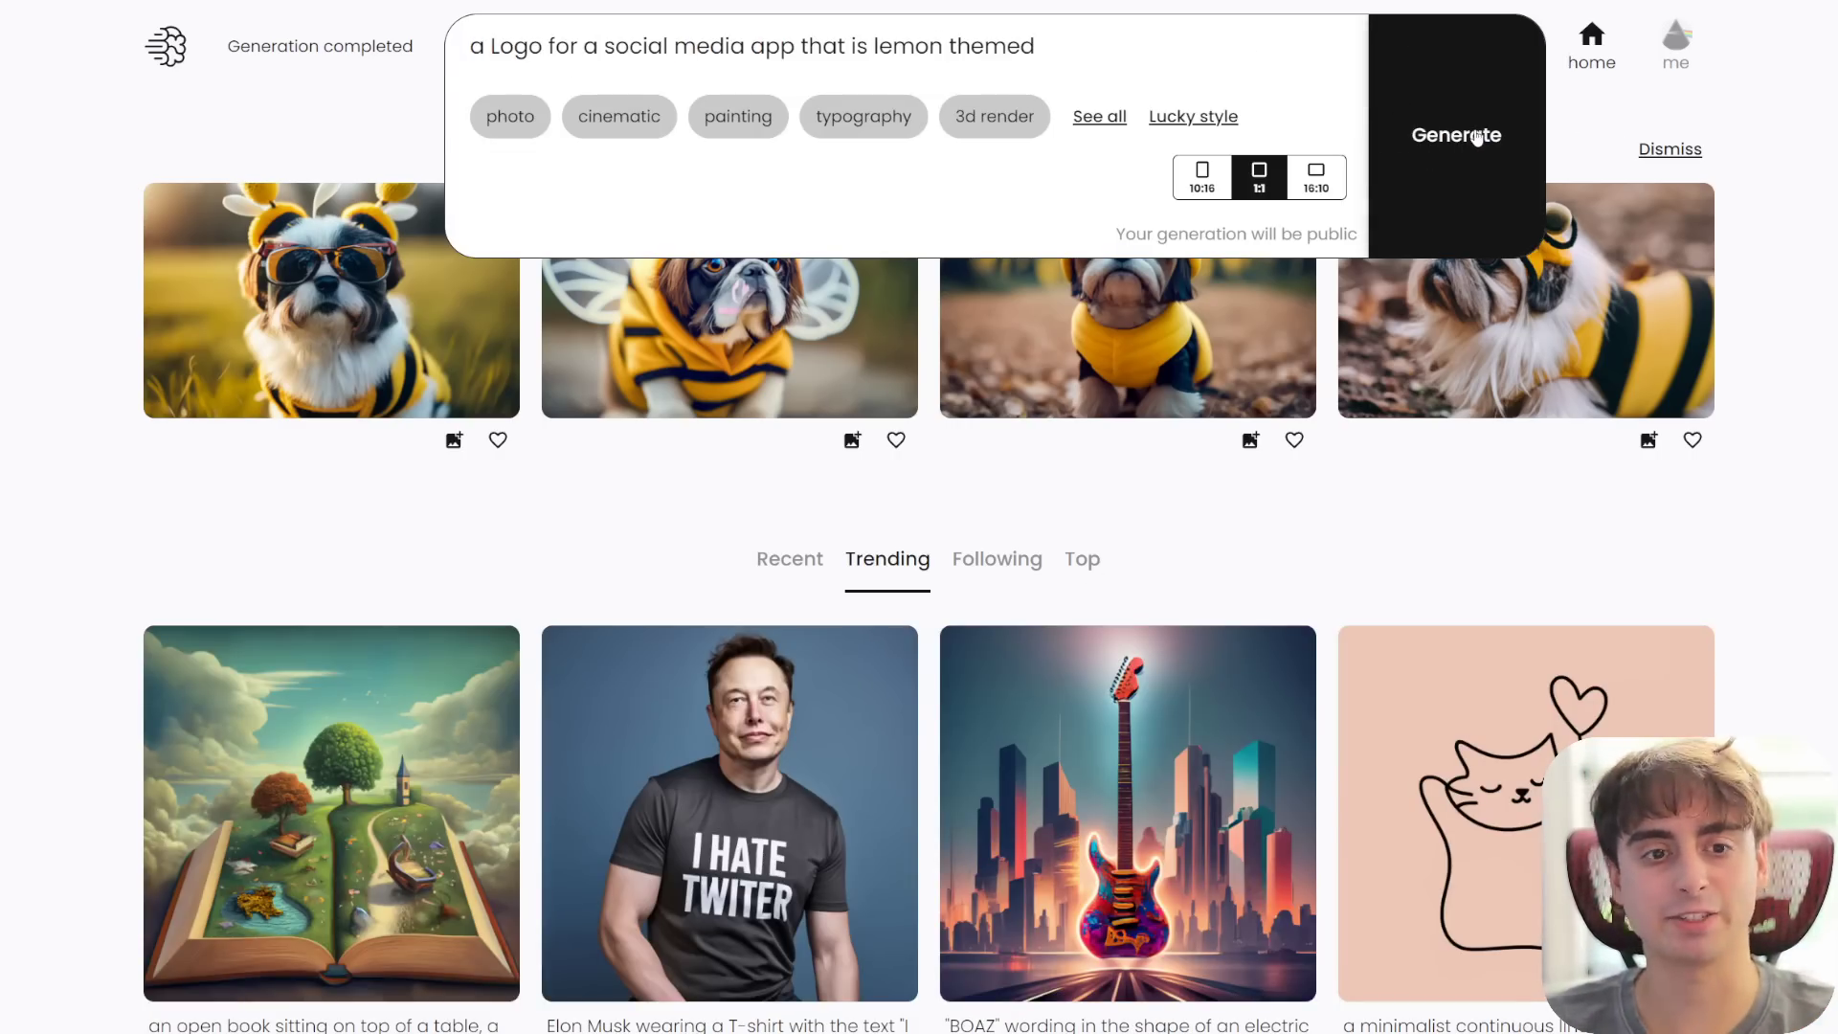
- Generate 1:1 images from "a Logo for a social media app that is lemon themed" and enlarge the comparison grid of lemon logos
key(ctrl+a)
click(1458, 203)
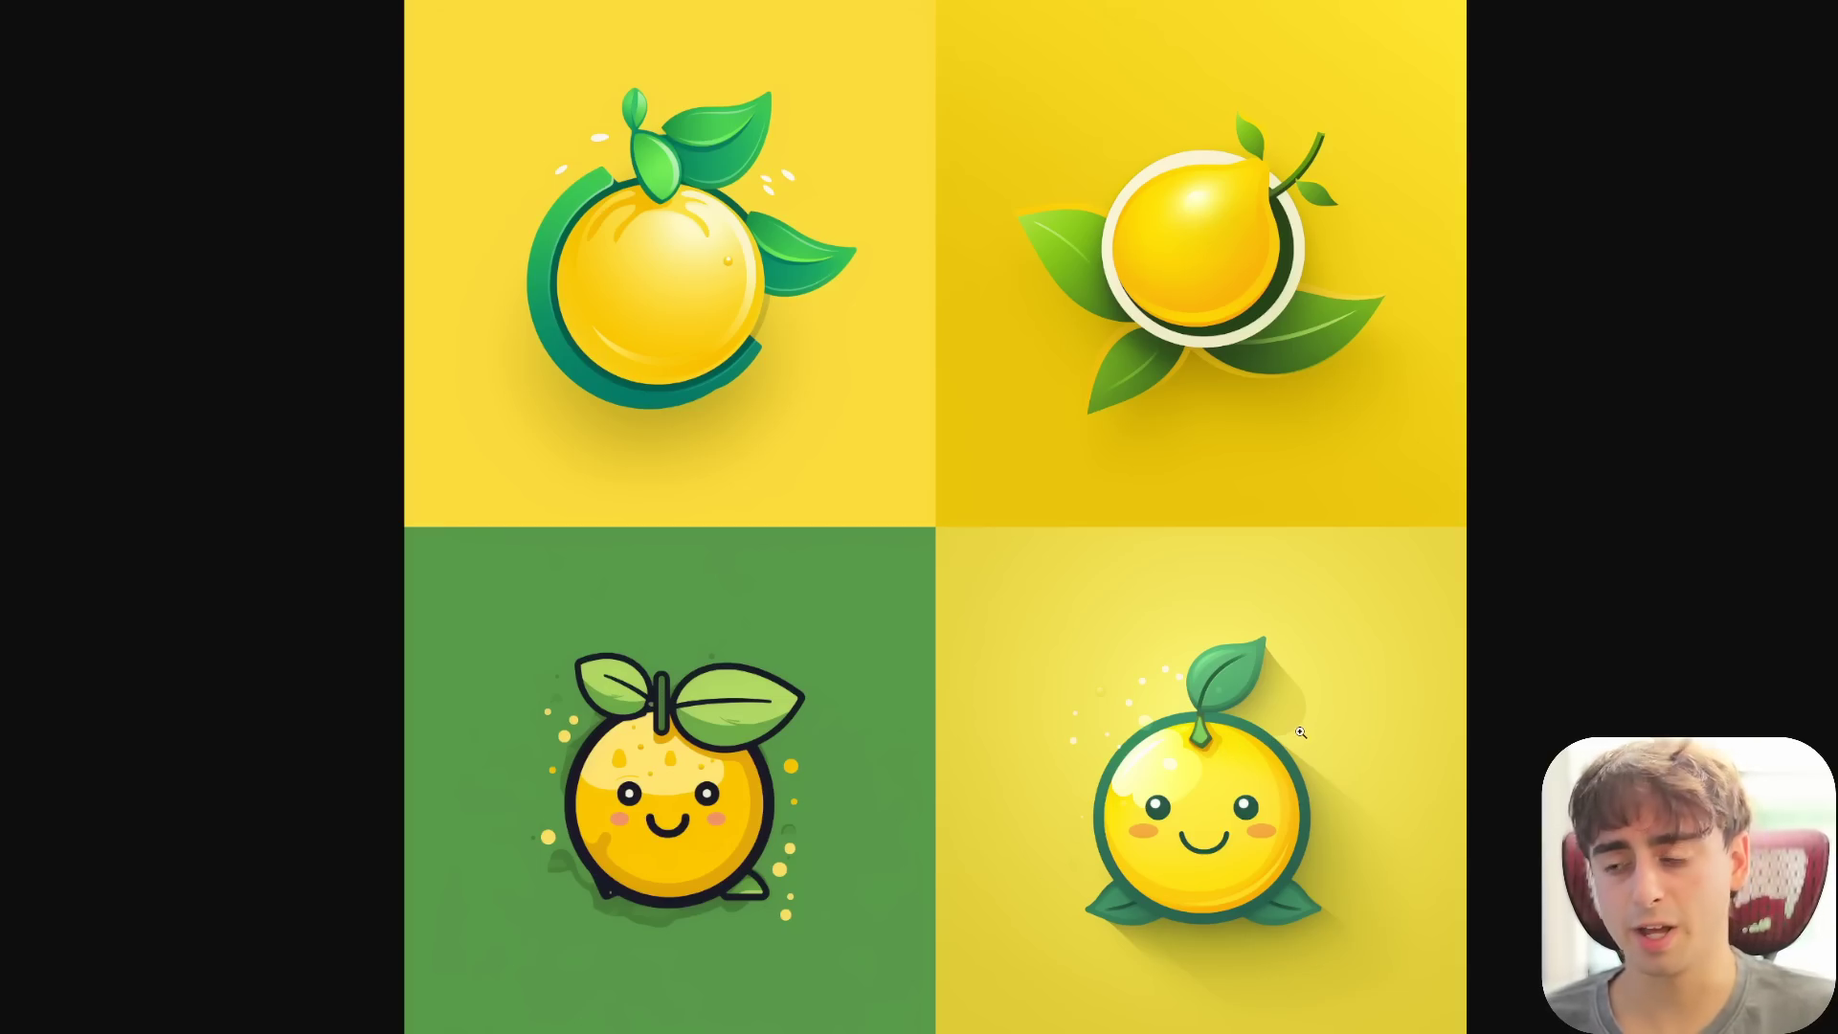
click(1273, 800)
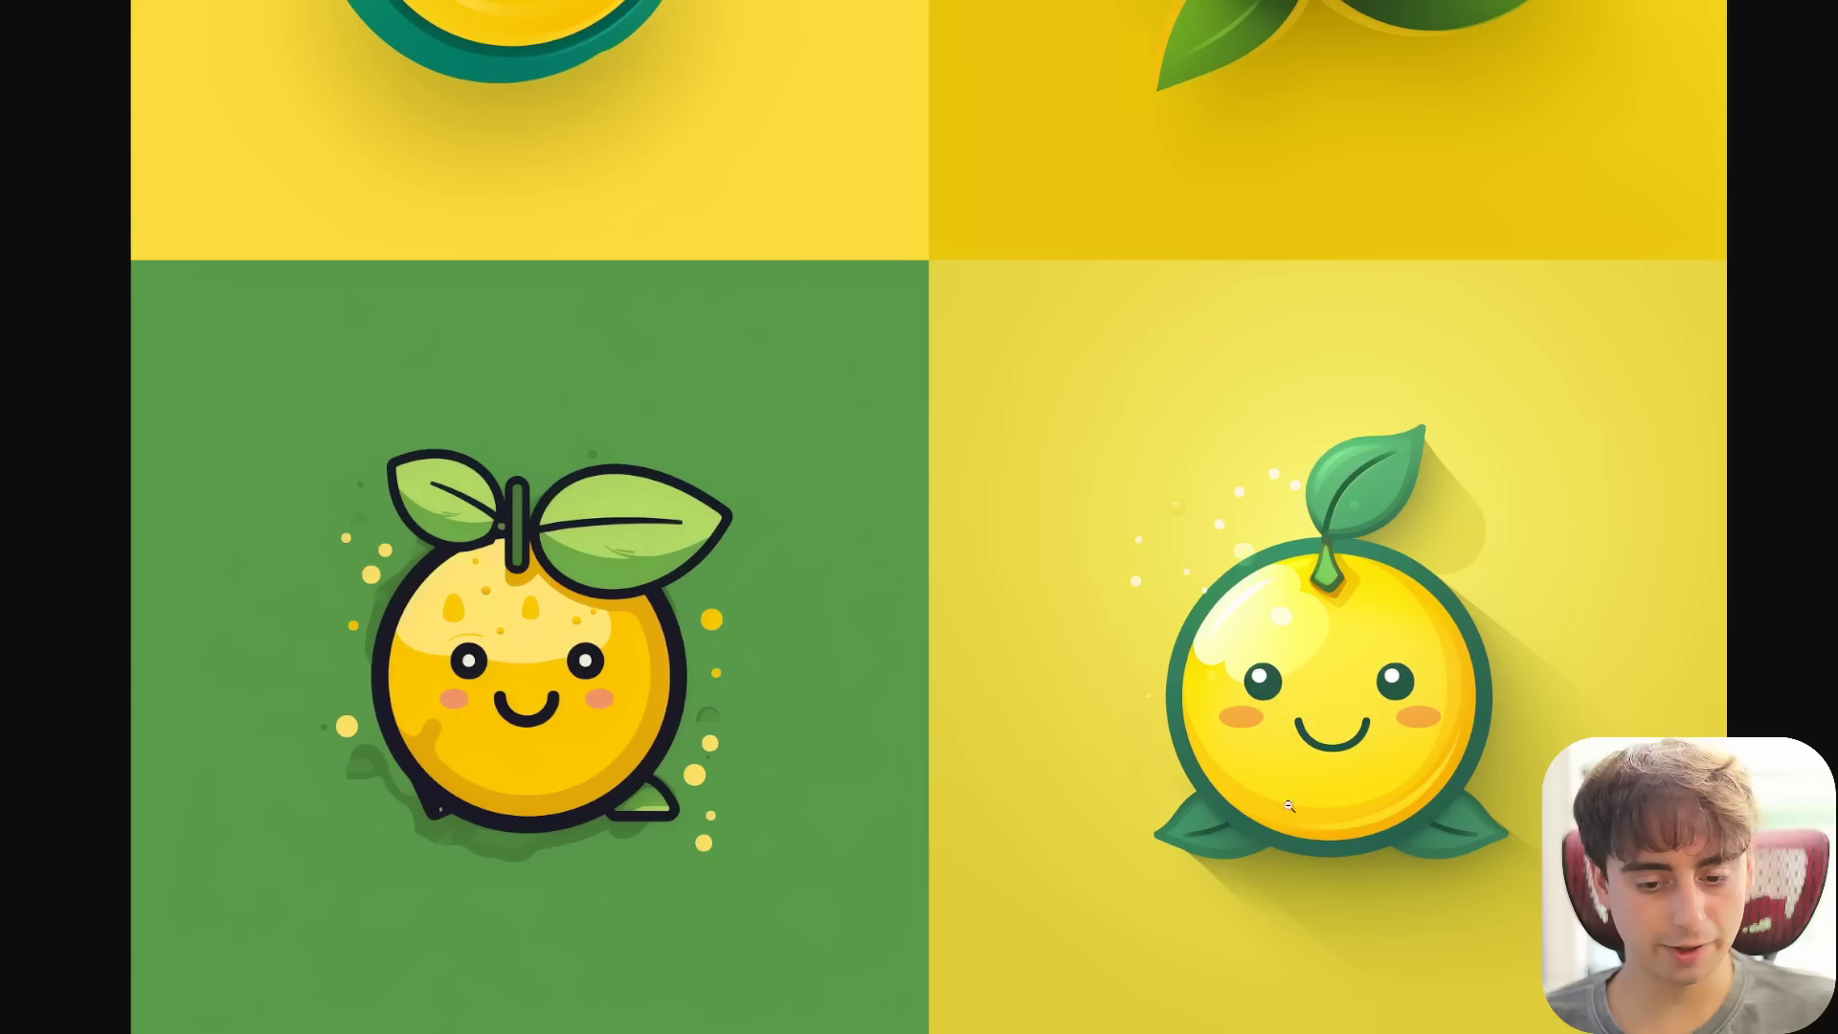
click(1411, 806)
key(Escape)
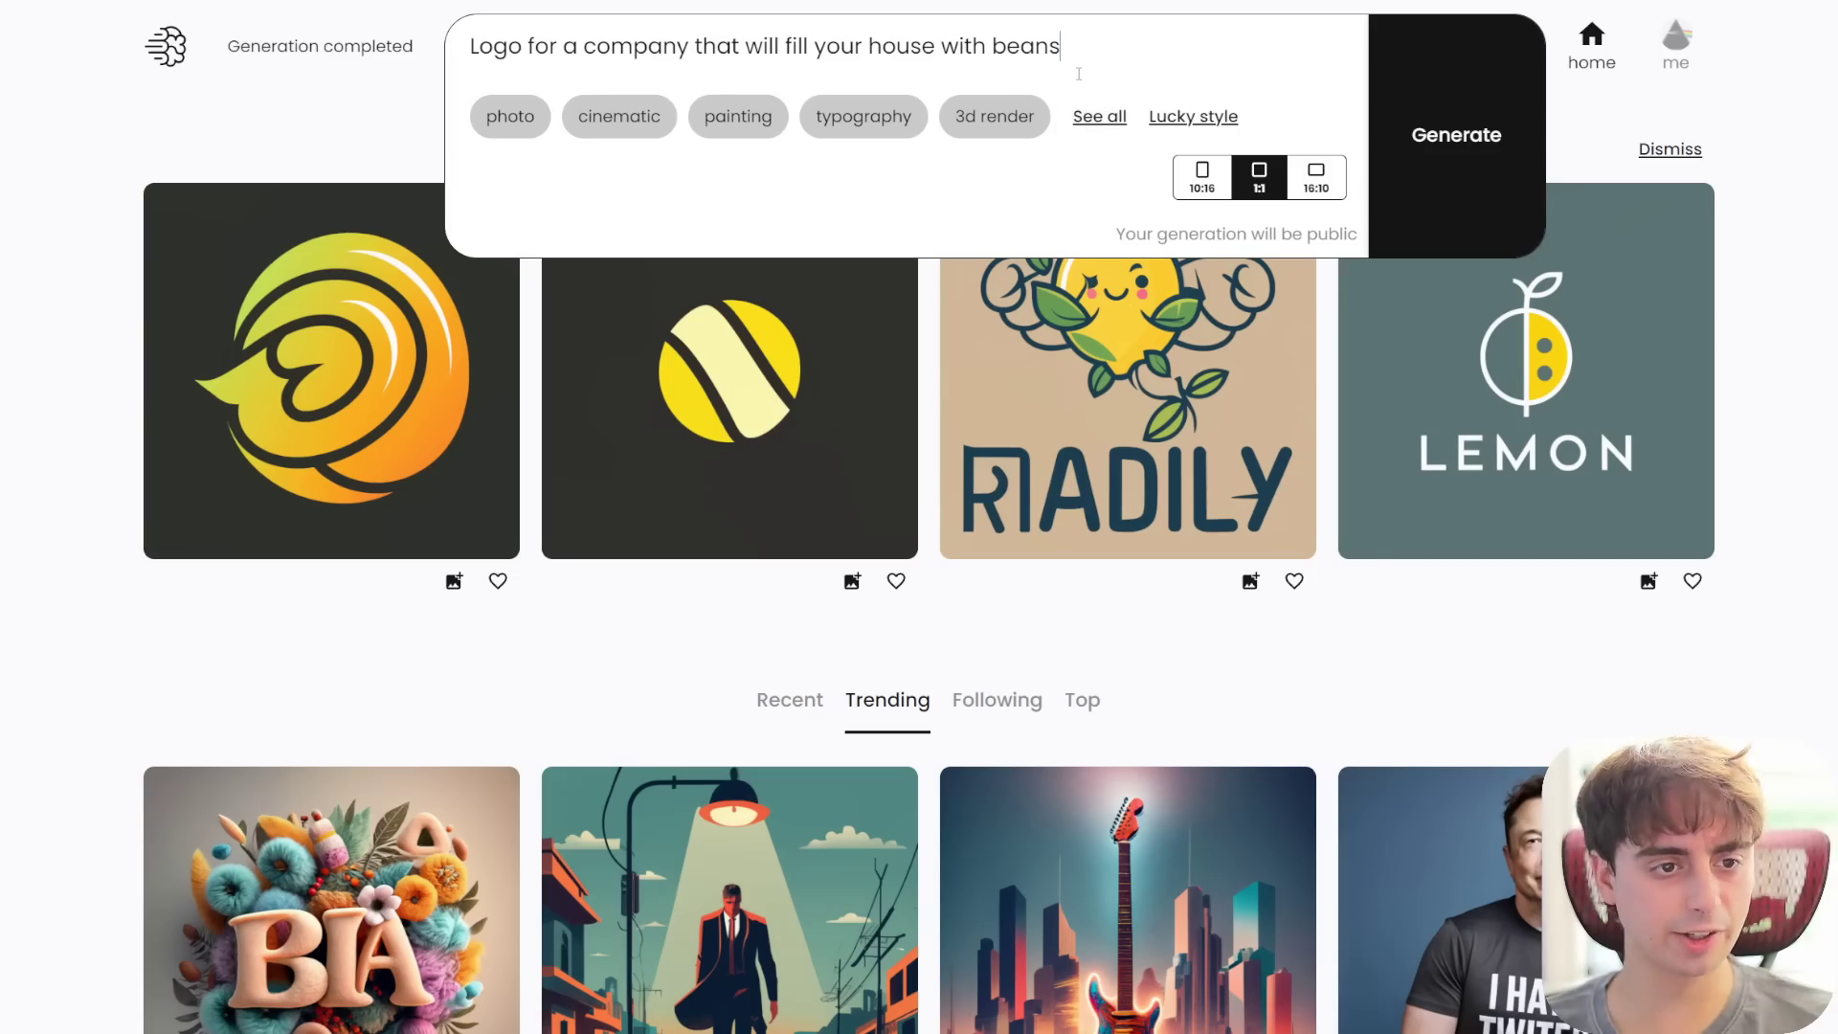
- Generate 1:1 images from "Logo for a company that will fill your house with beans" and inspect the comparison bean logos
drag(1097, 57, 254, 21)
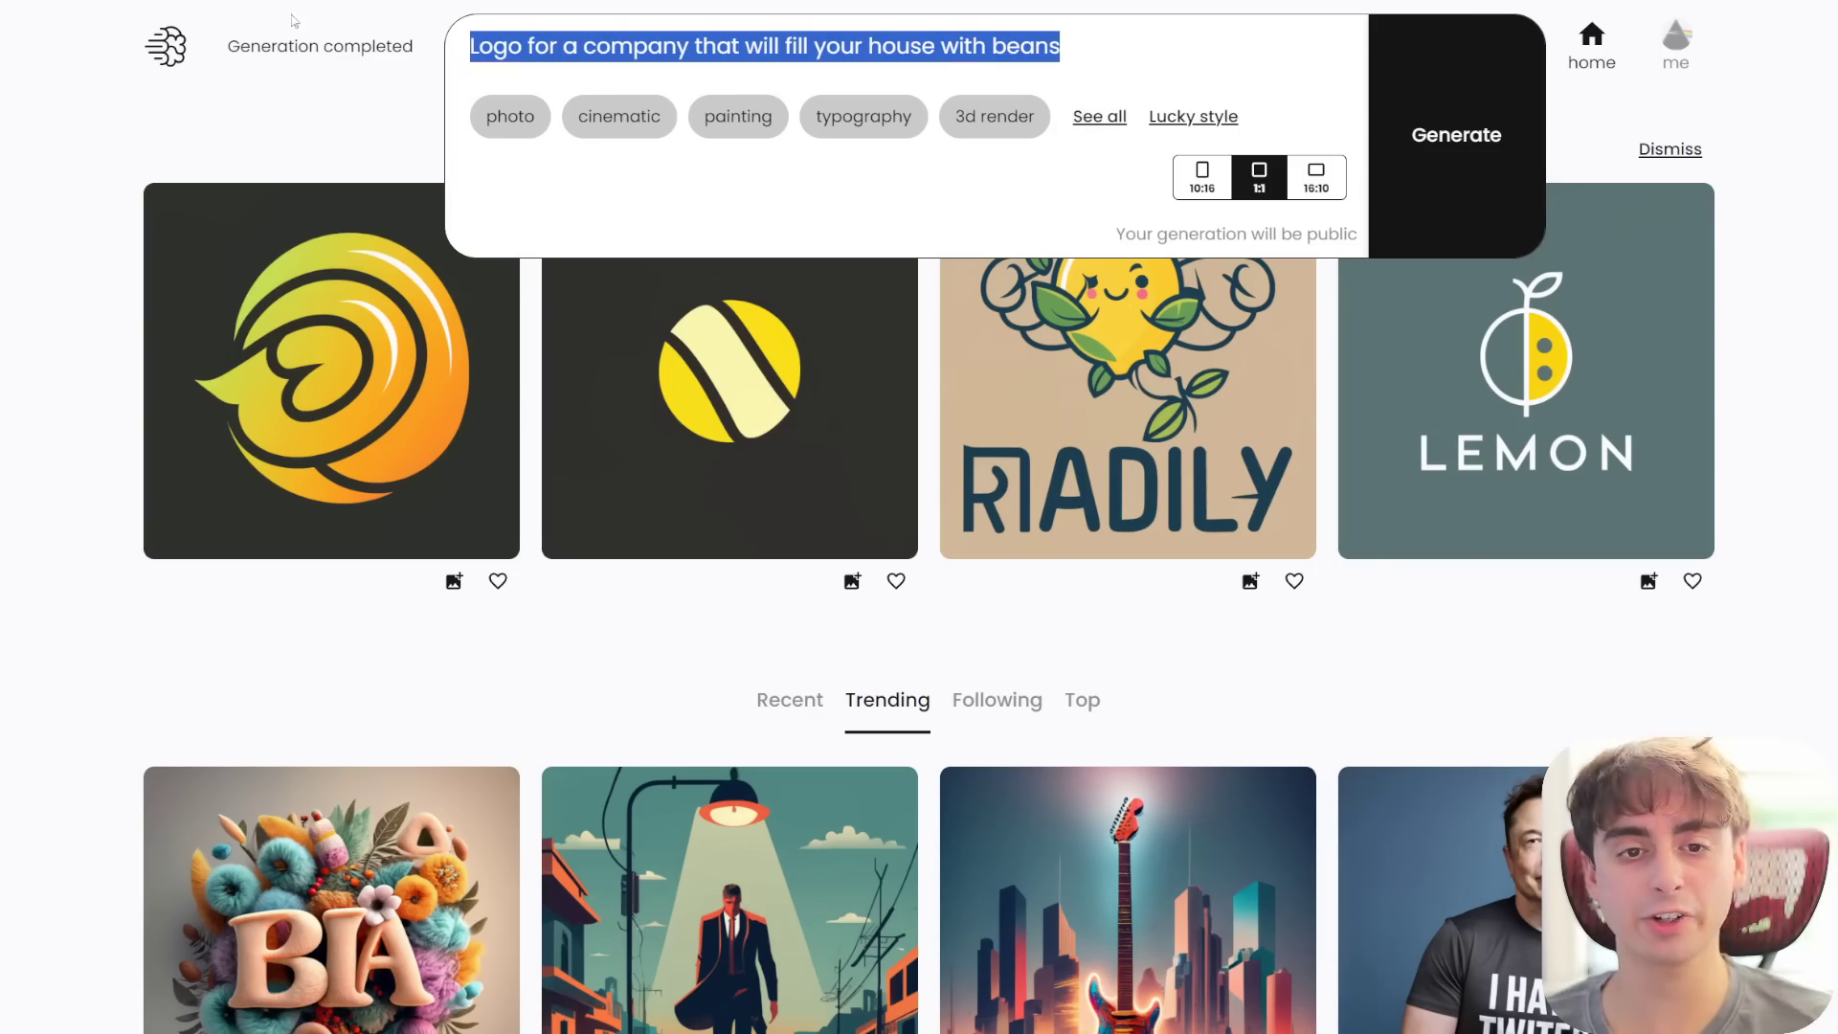
click(1541, 112)
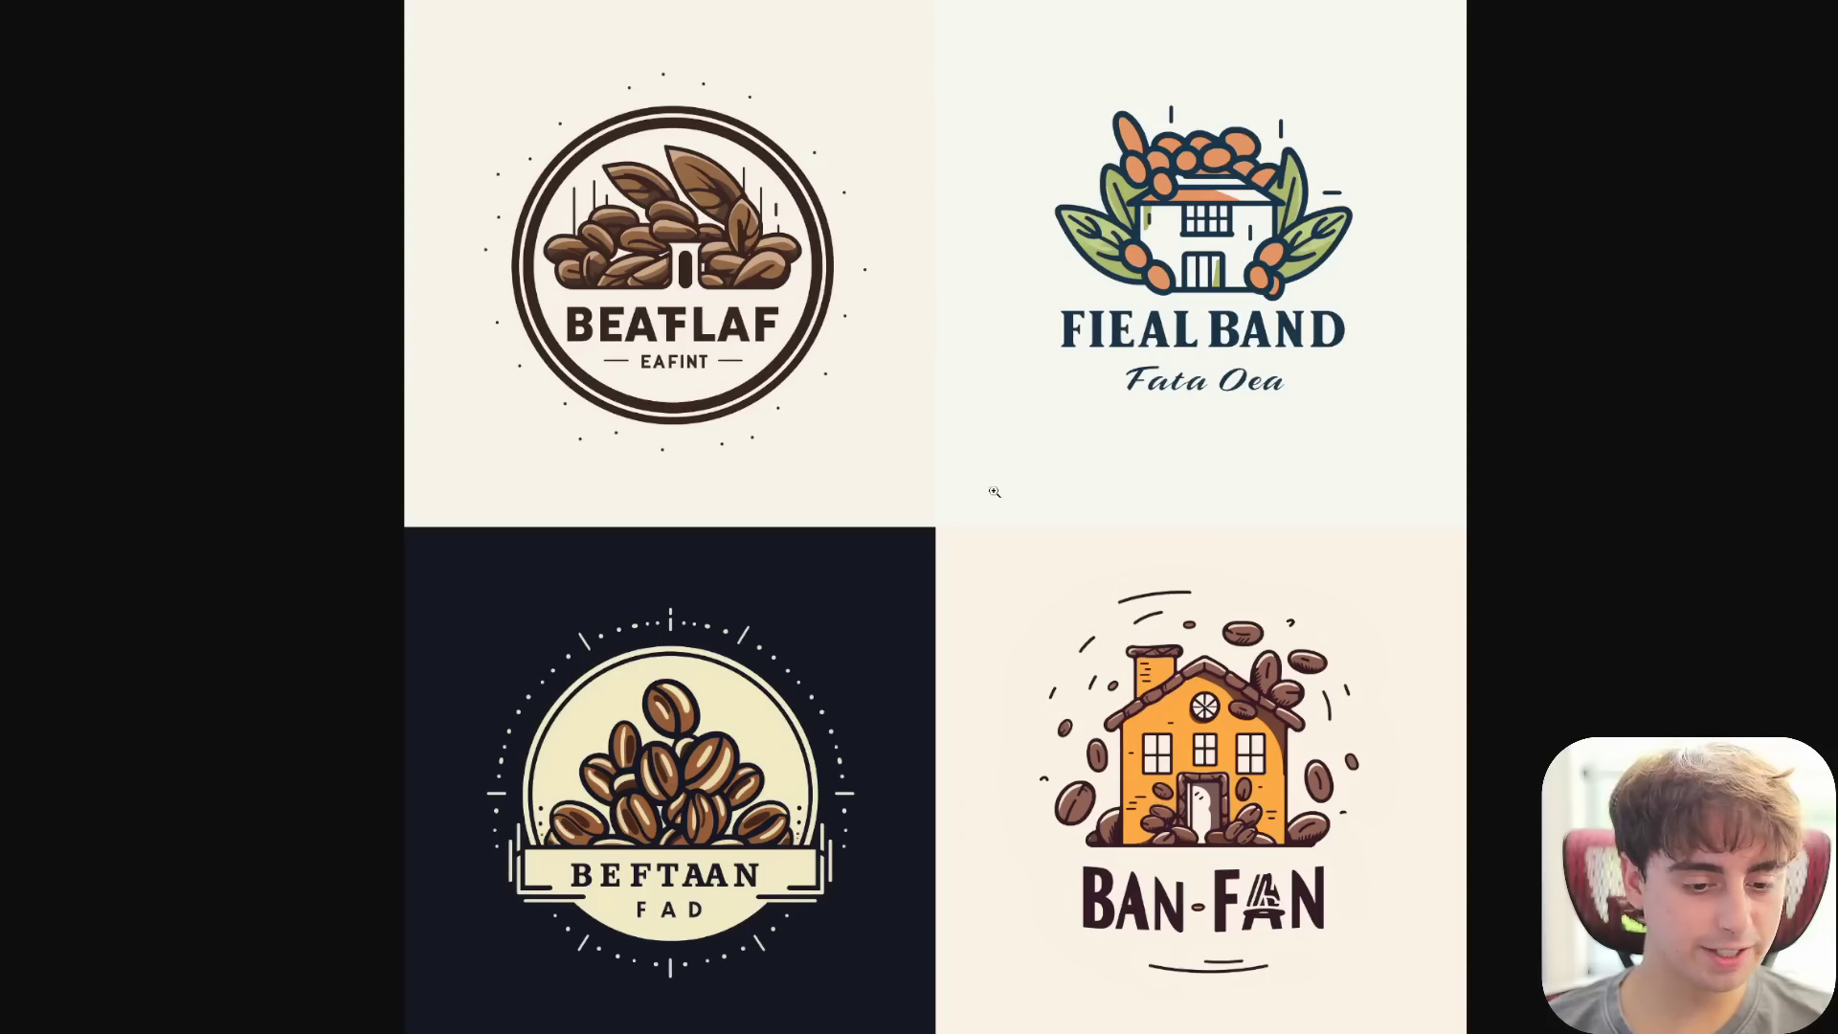
click(1269, 797)
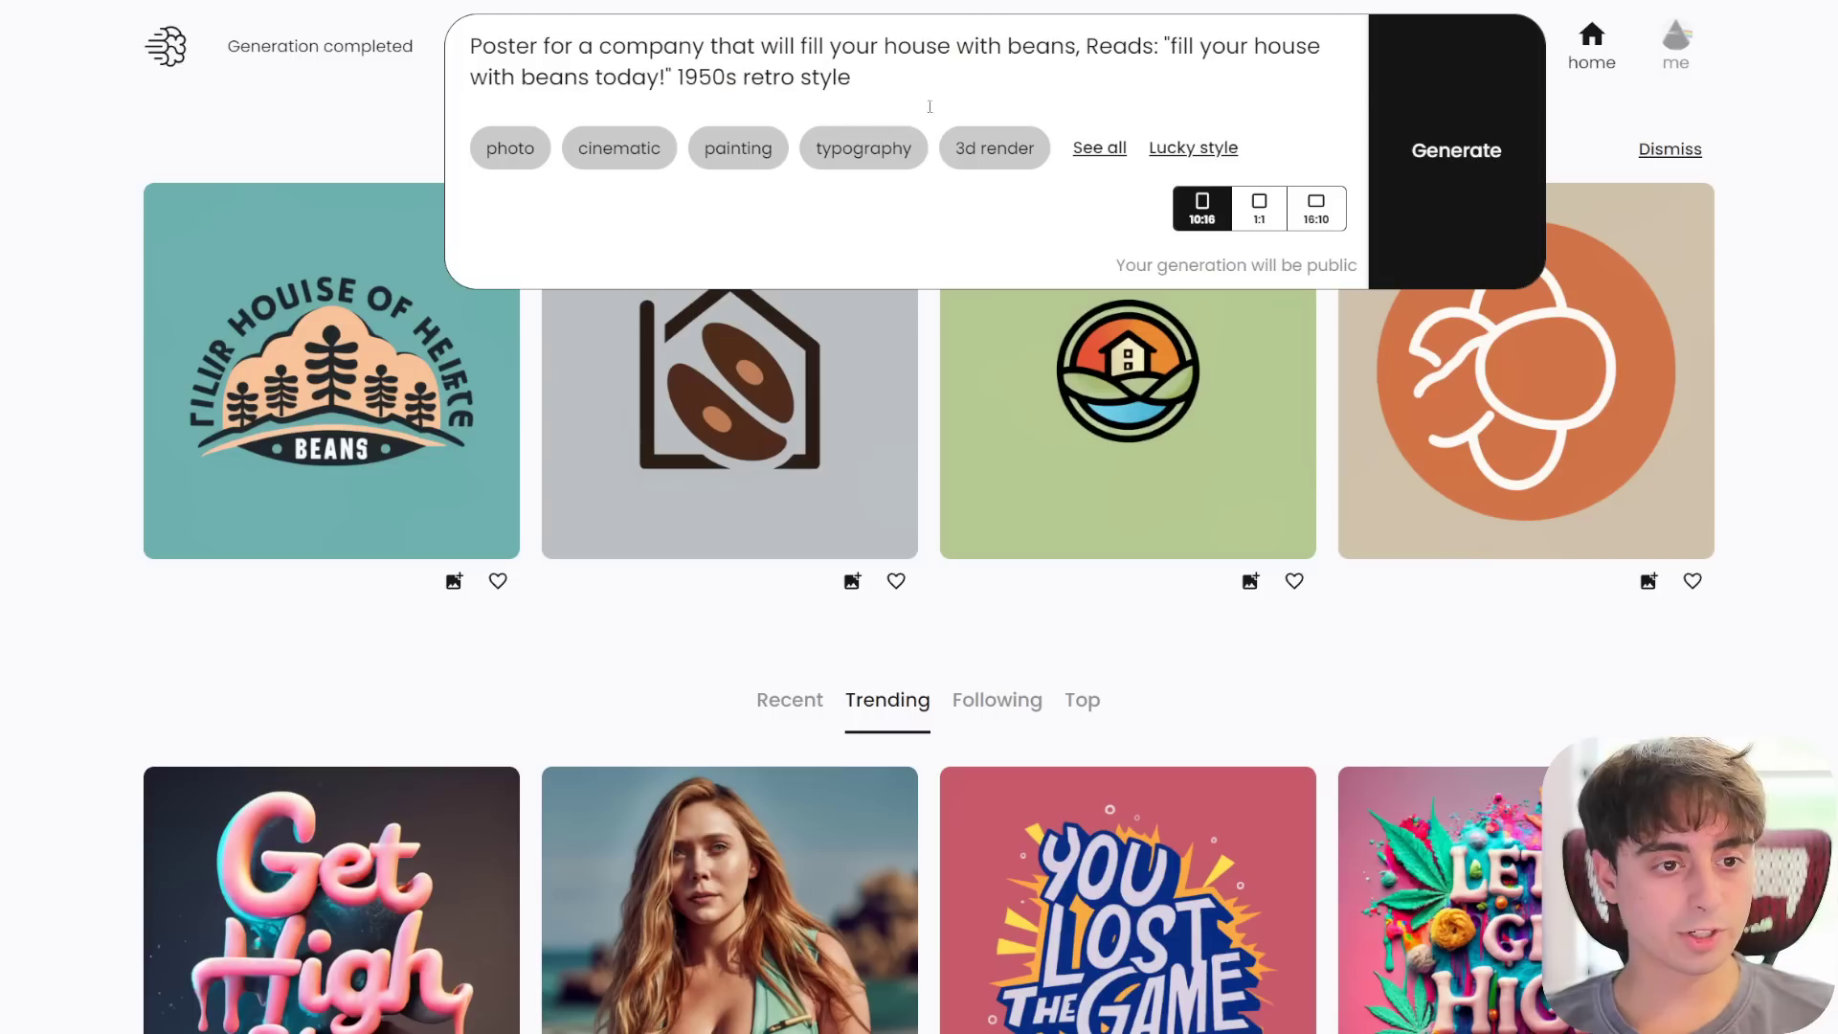
- Generate 10:16 poster-style images from: Poster for a company that will fill your house with beans, Reads: "fill your house with beans today!" 1950s retro style
click(1100, 149)
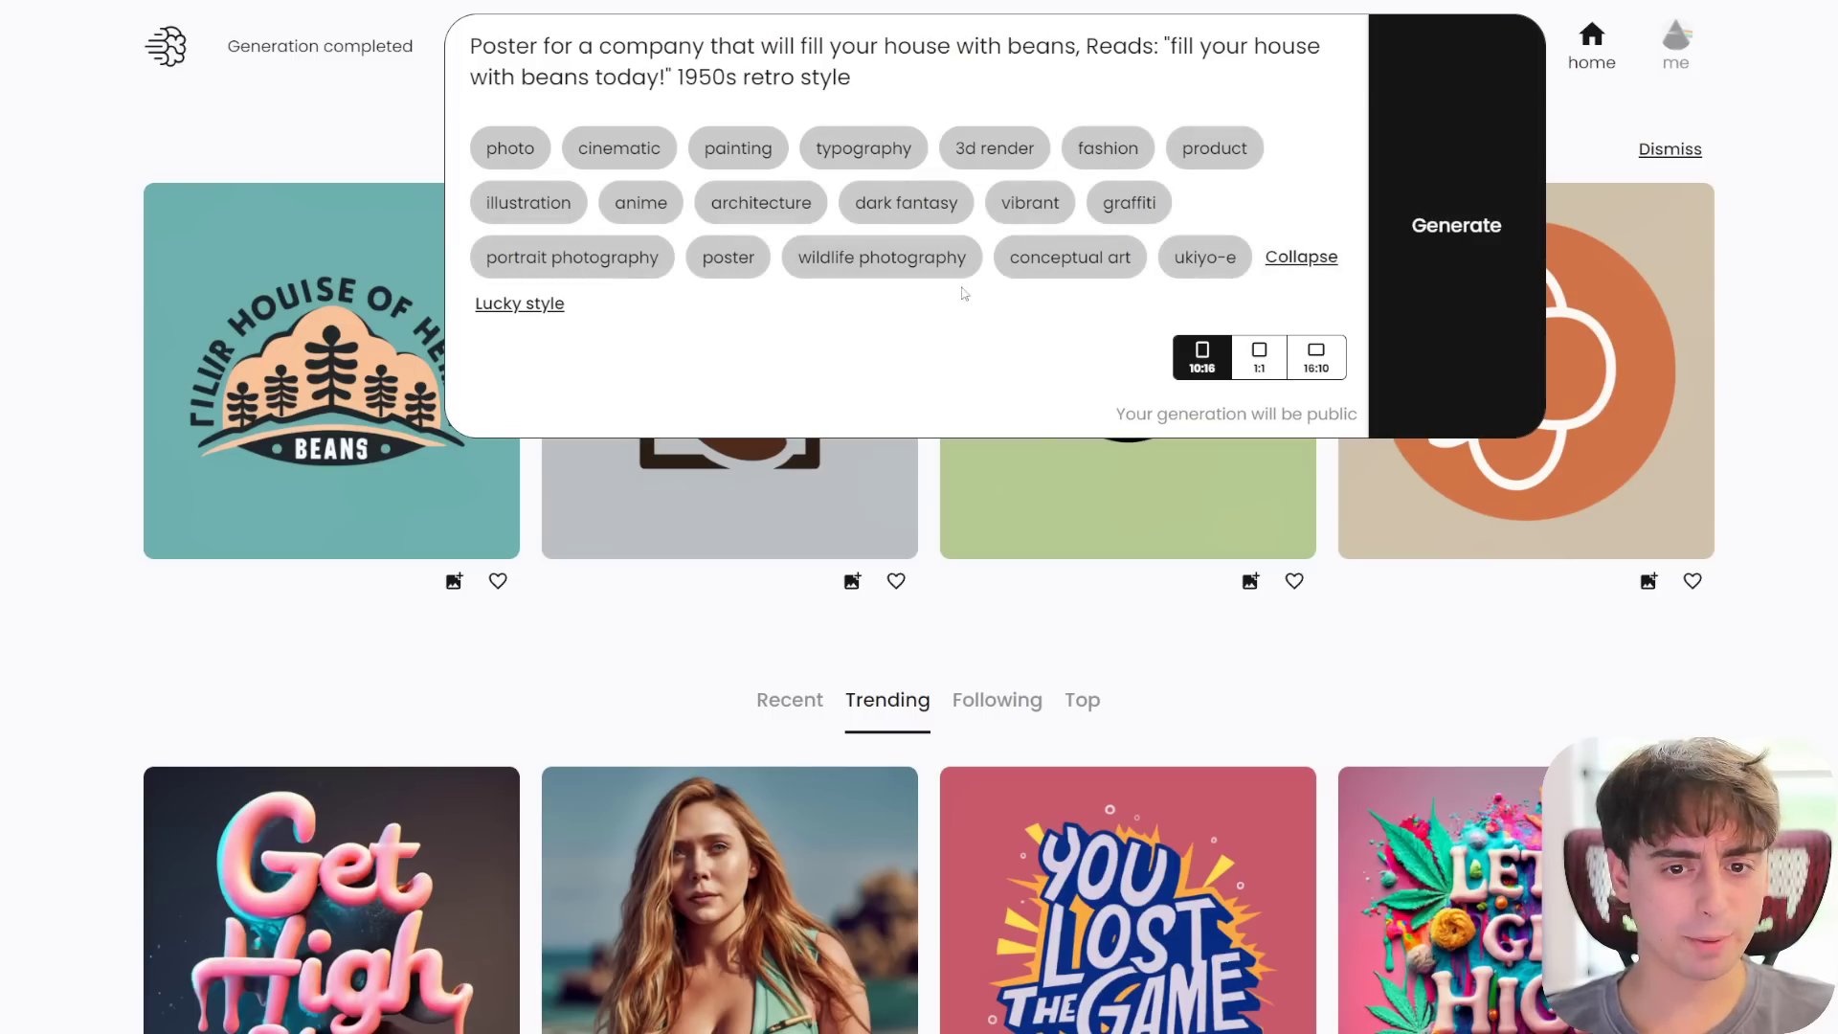
click(727, 256)
triple_click(932, 87)
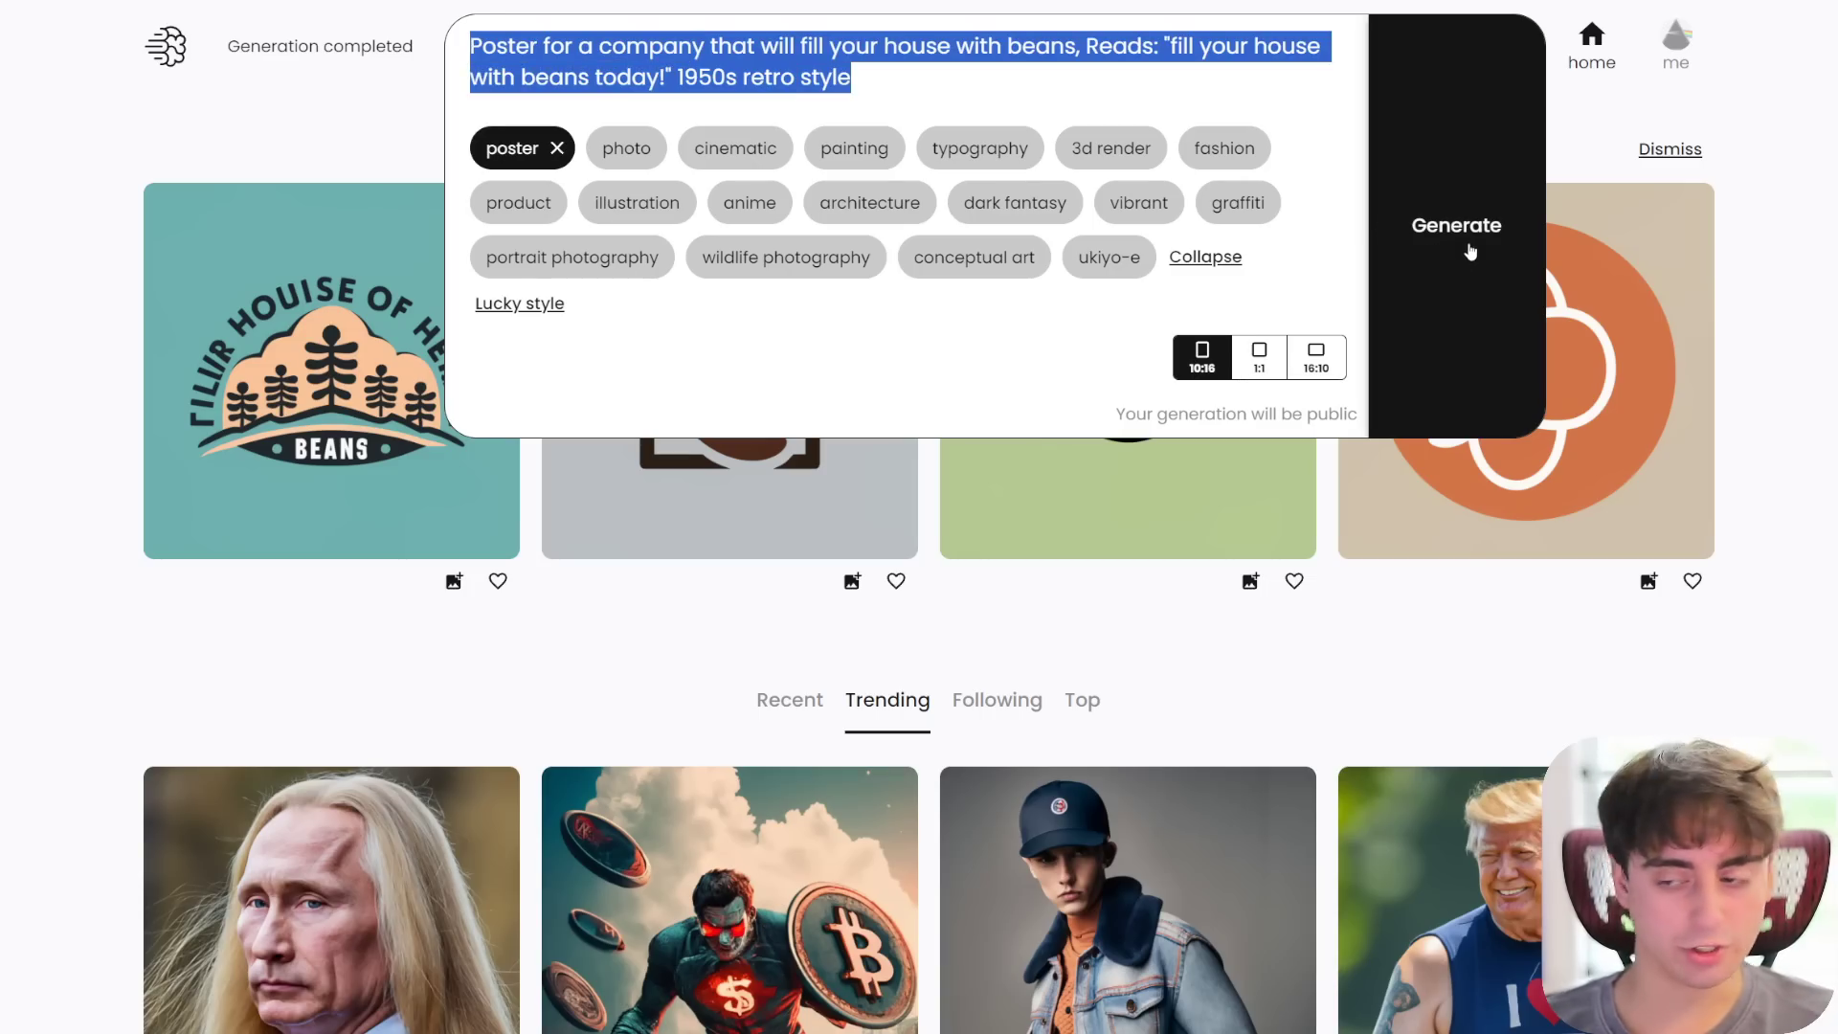
click(1472, 255)
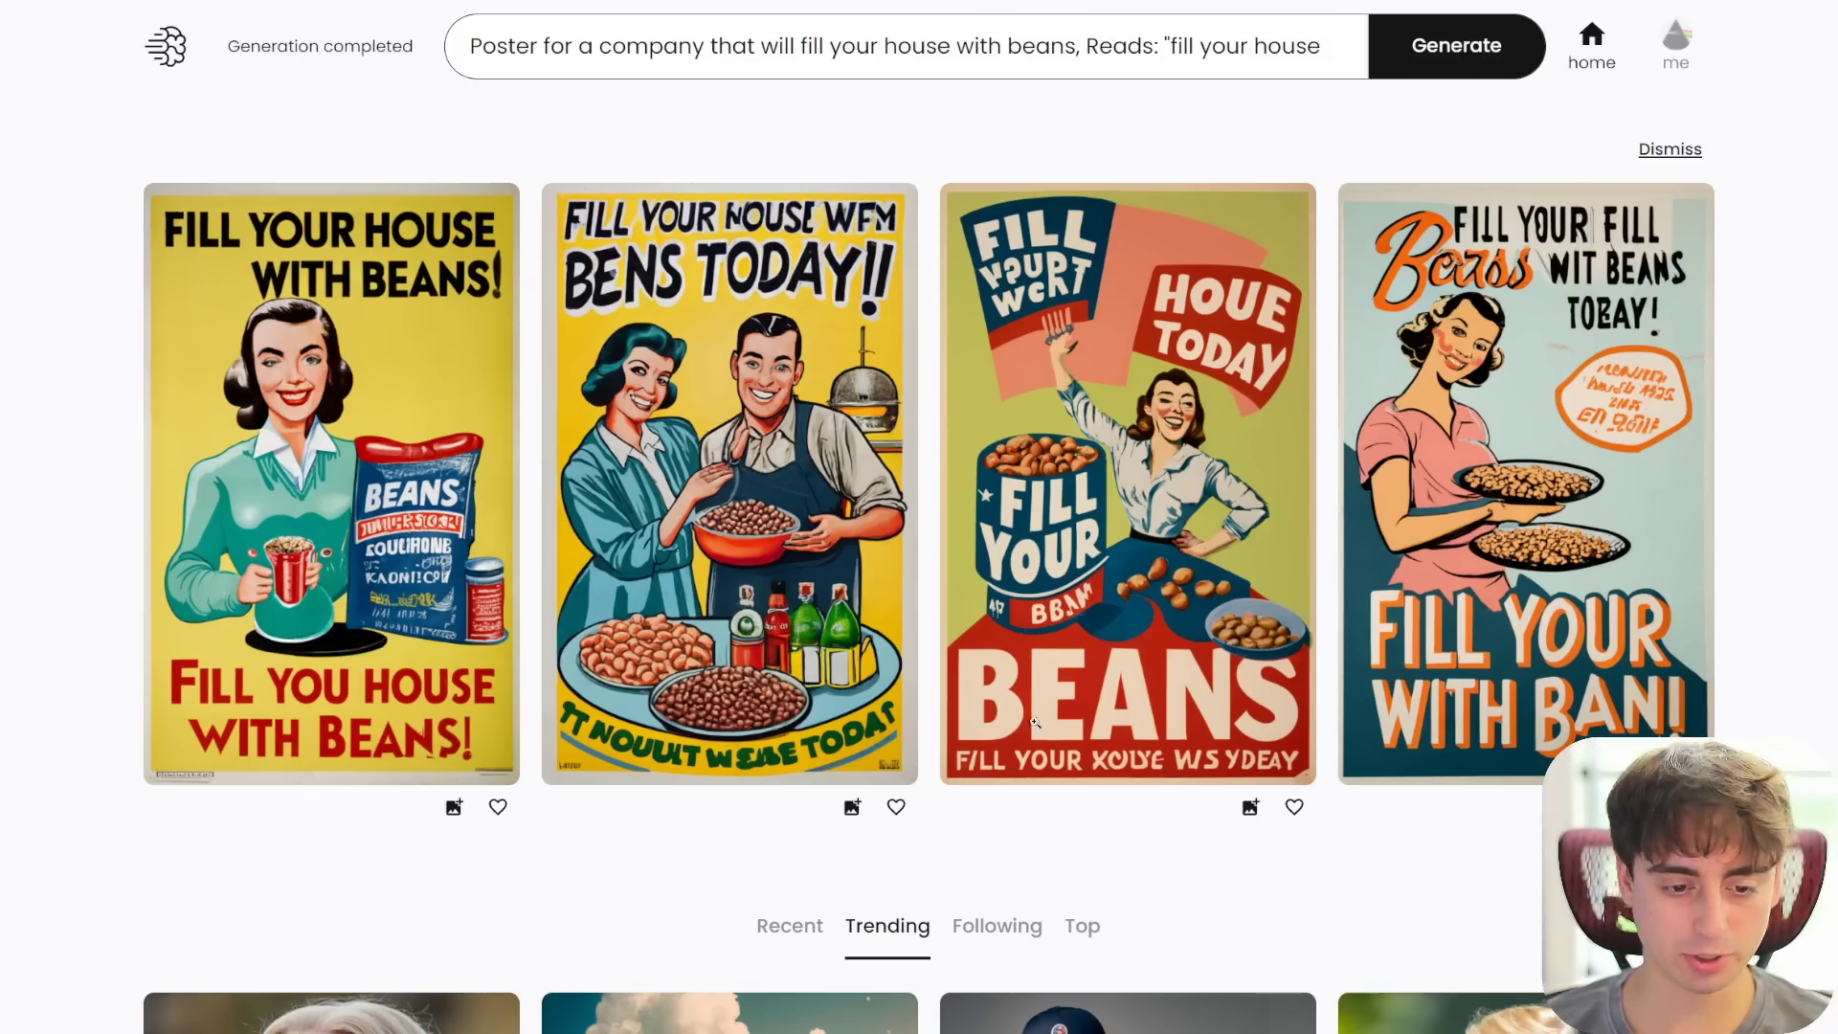
- View the yellow bean poster of the woman in a green sweater enlarged and generate a remix of it with the same prompt and poster style
click(350, 573)
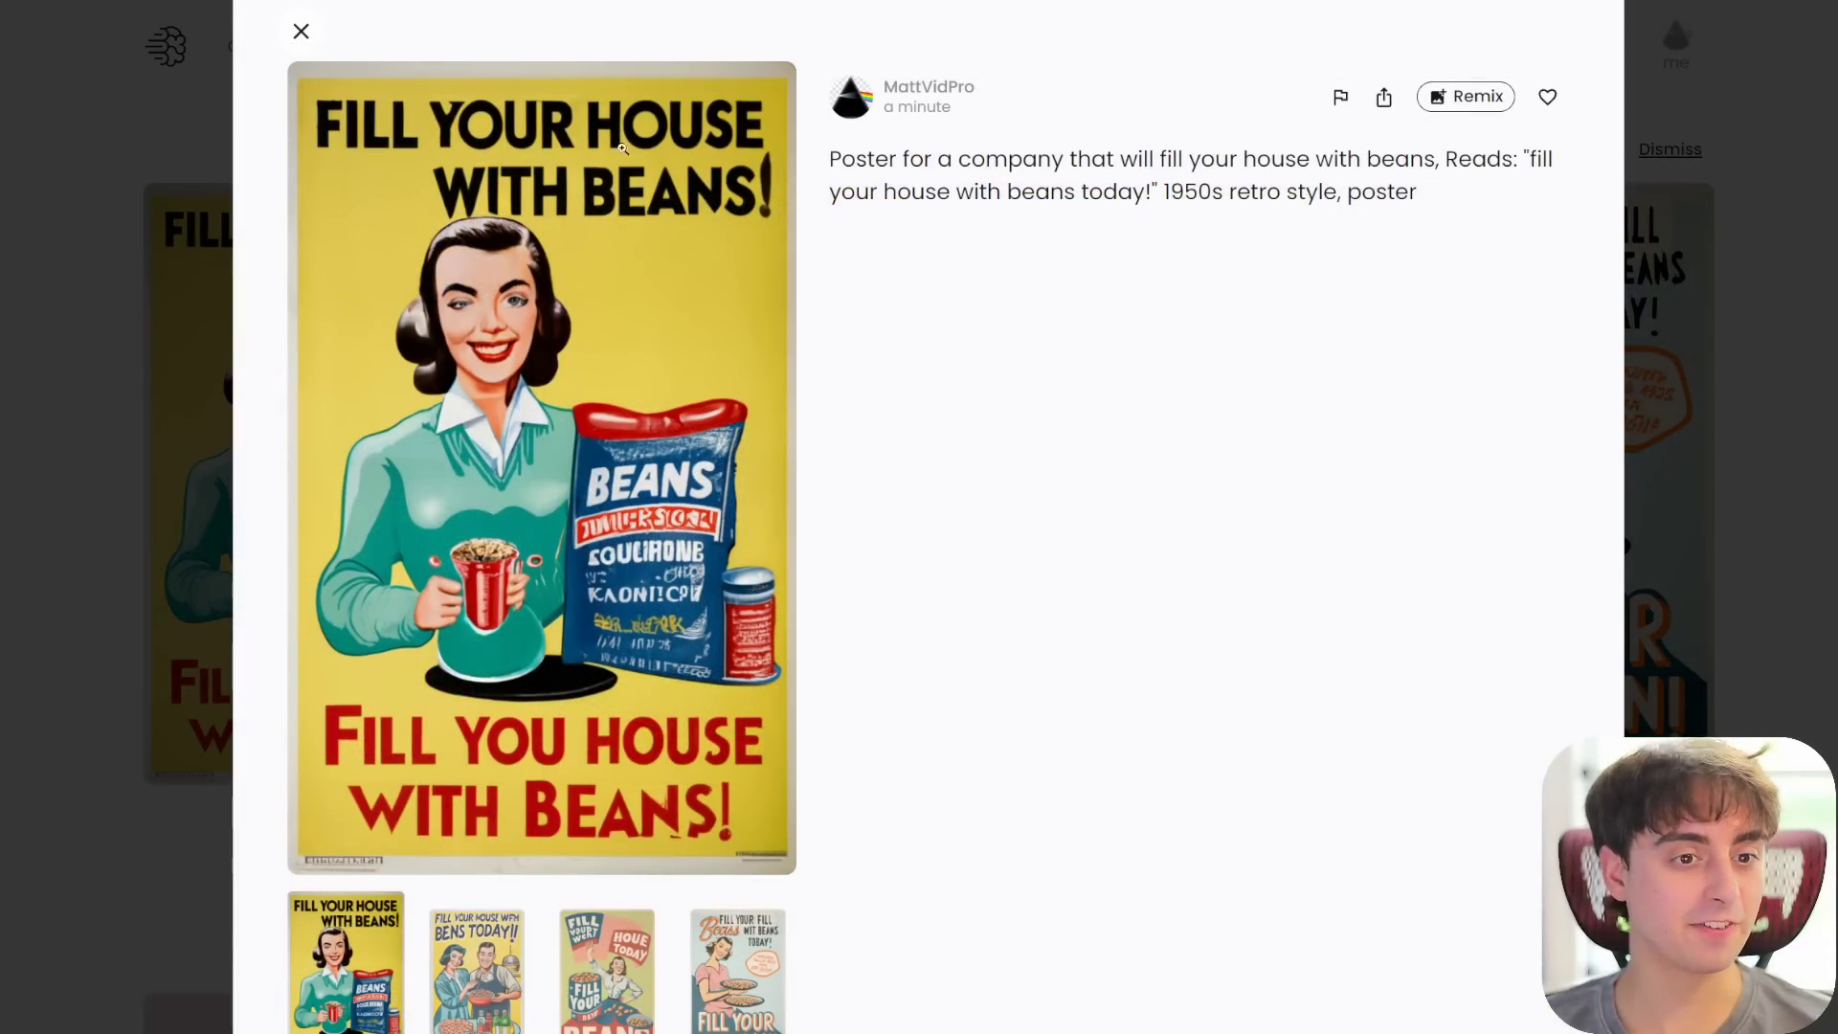
click(106, 557)
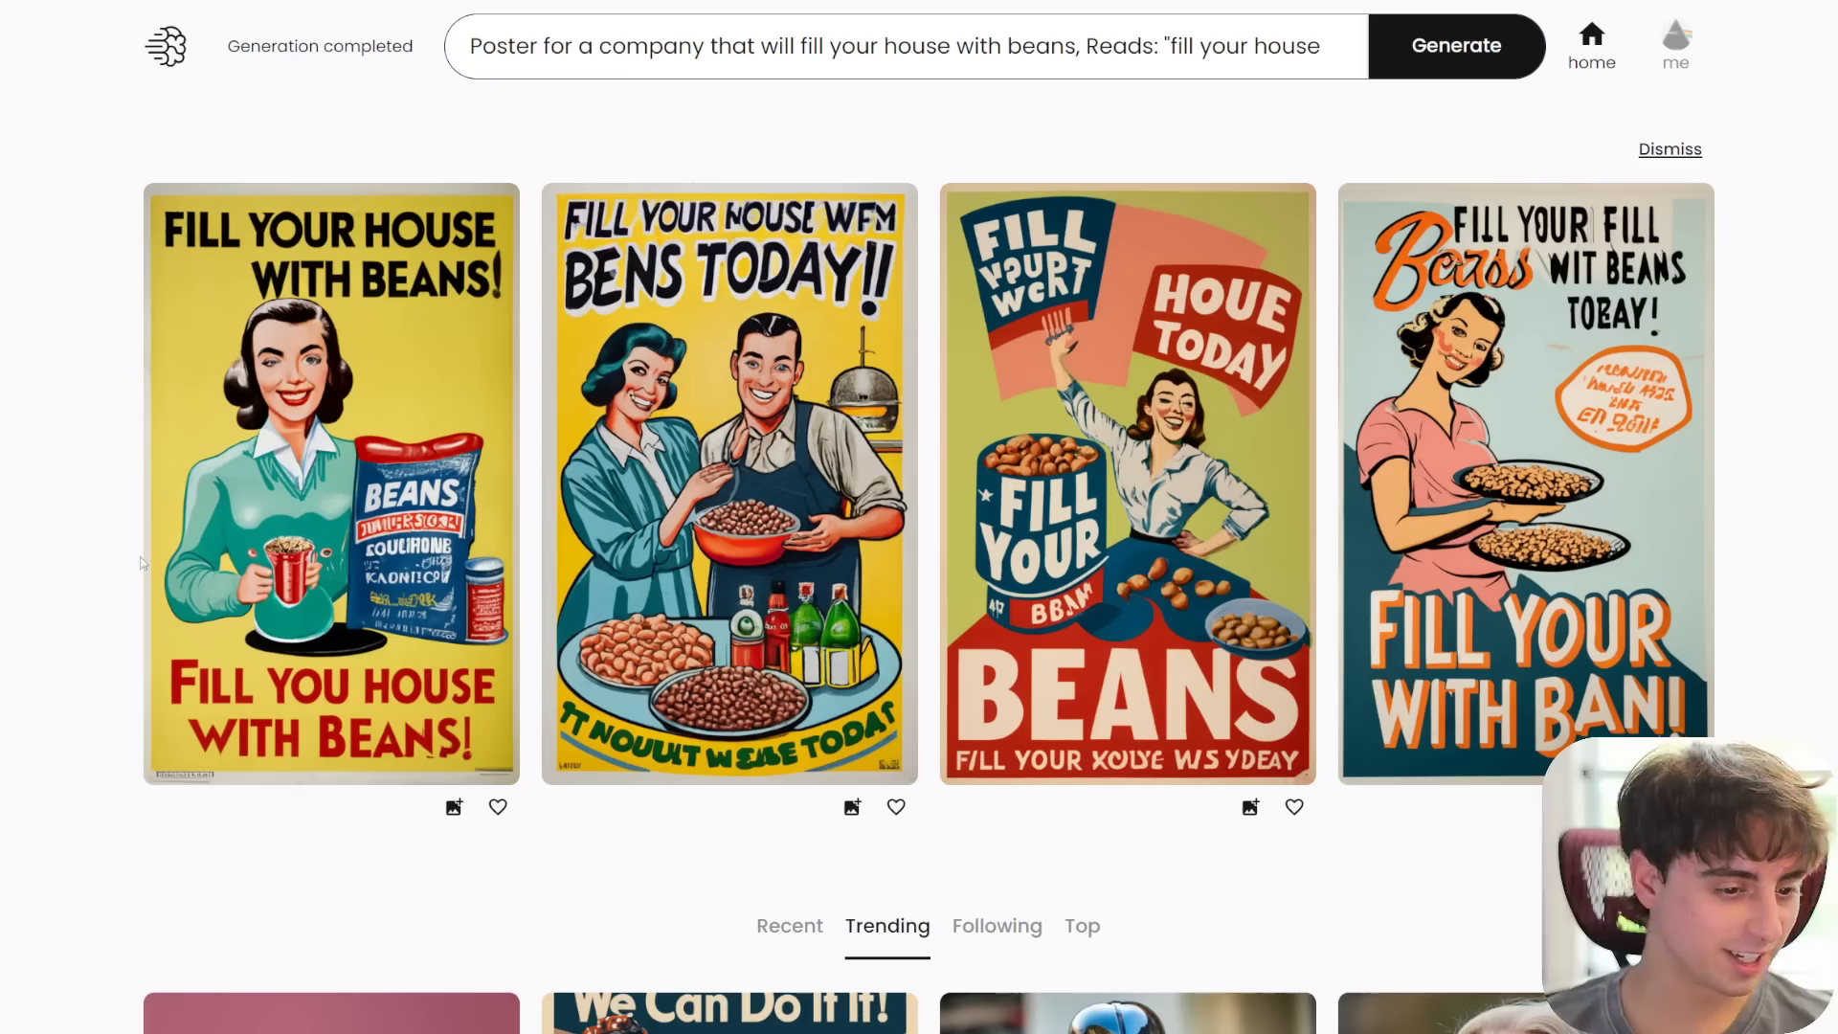
click(233, 453)
click(1465, 96)
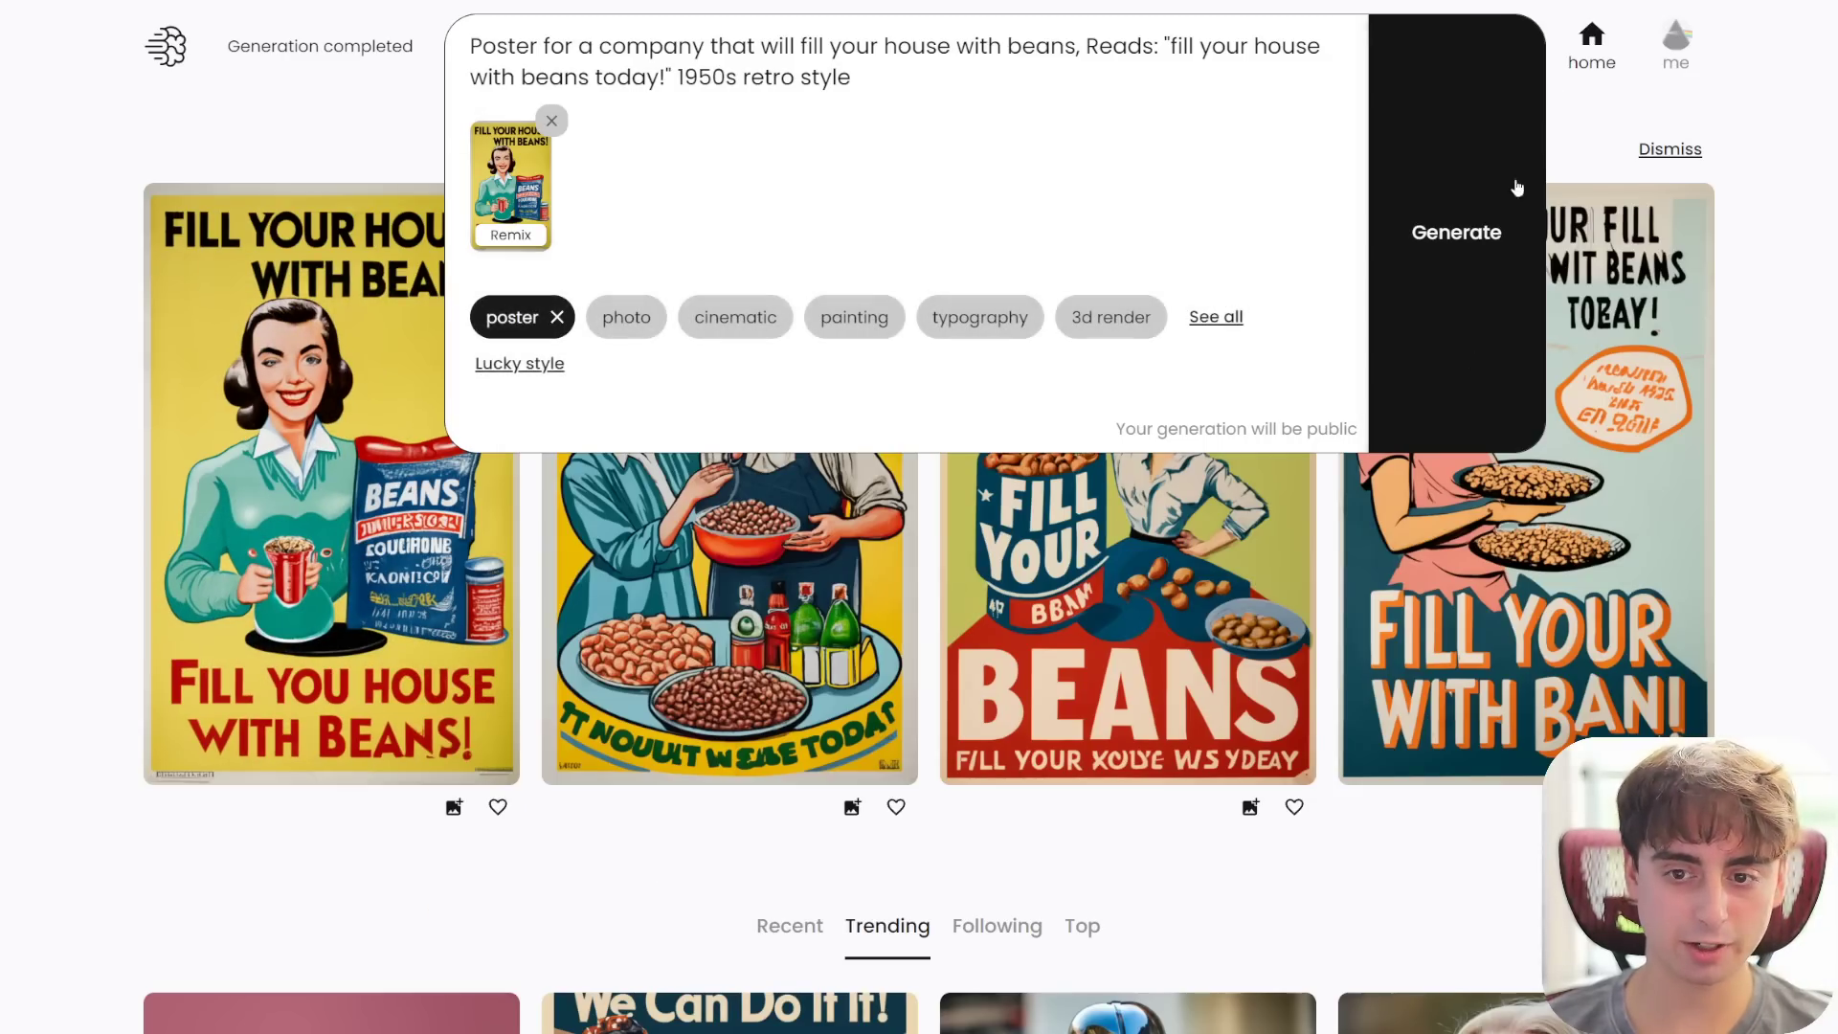
click(1474, 212)
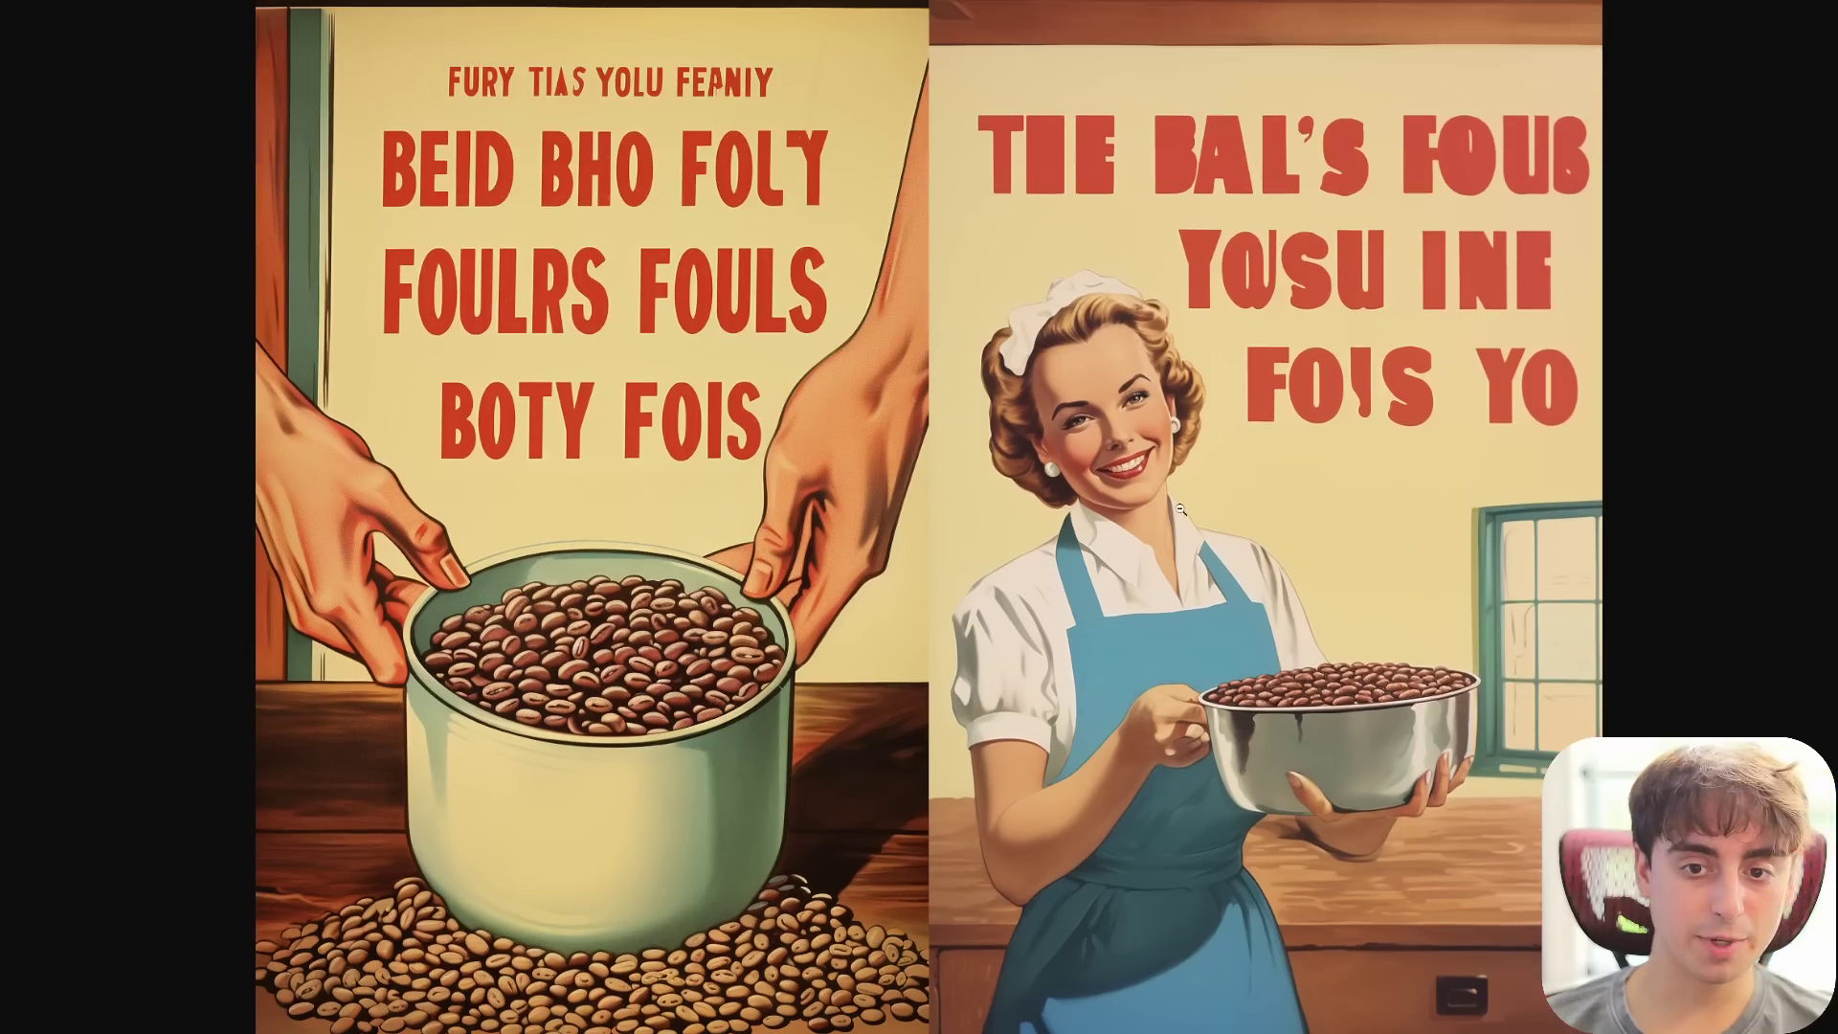
- Examine the lettering and artwork of the other generator's four retro bean posters
scroll(573, 283, down, 10)
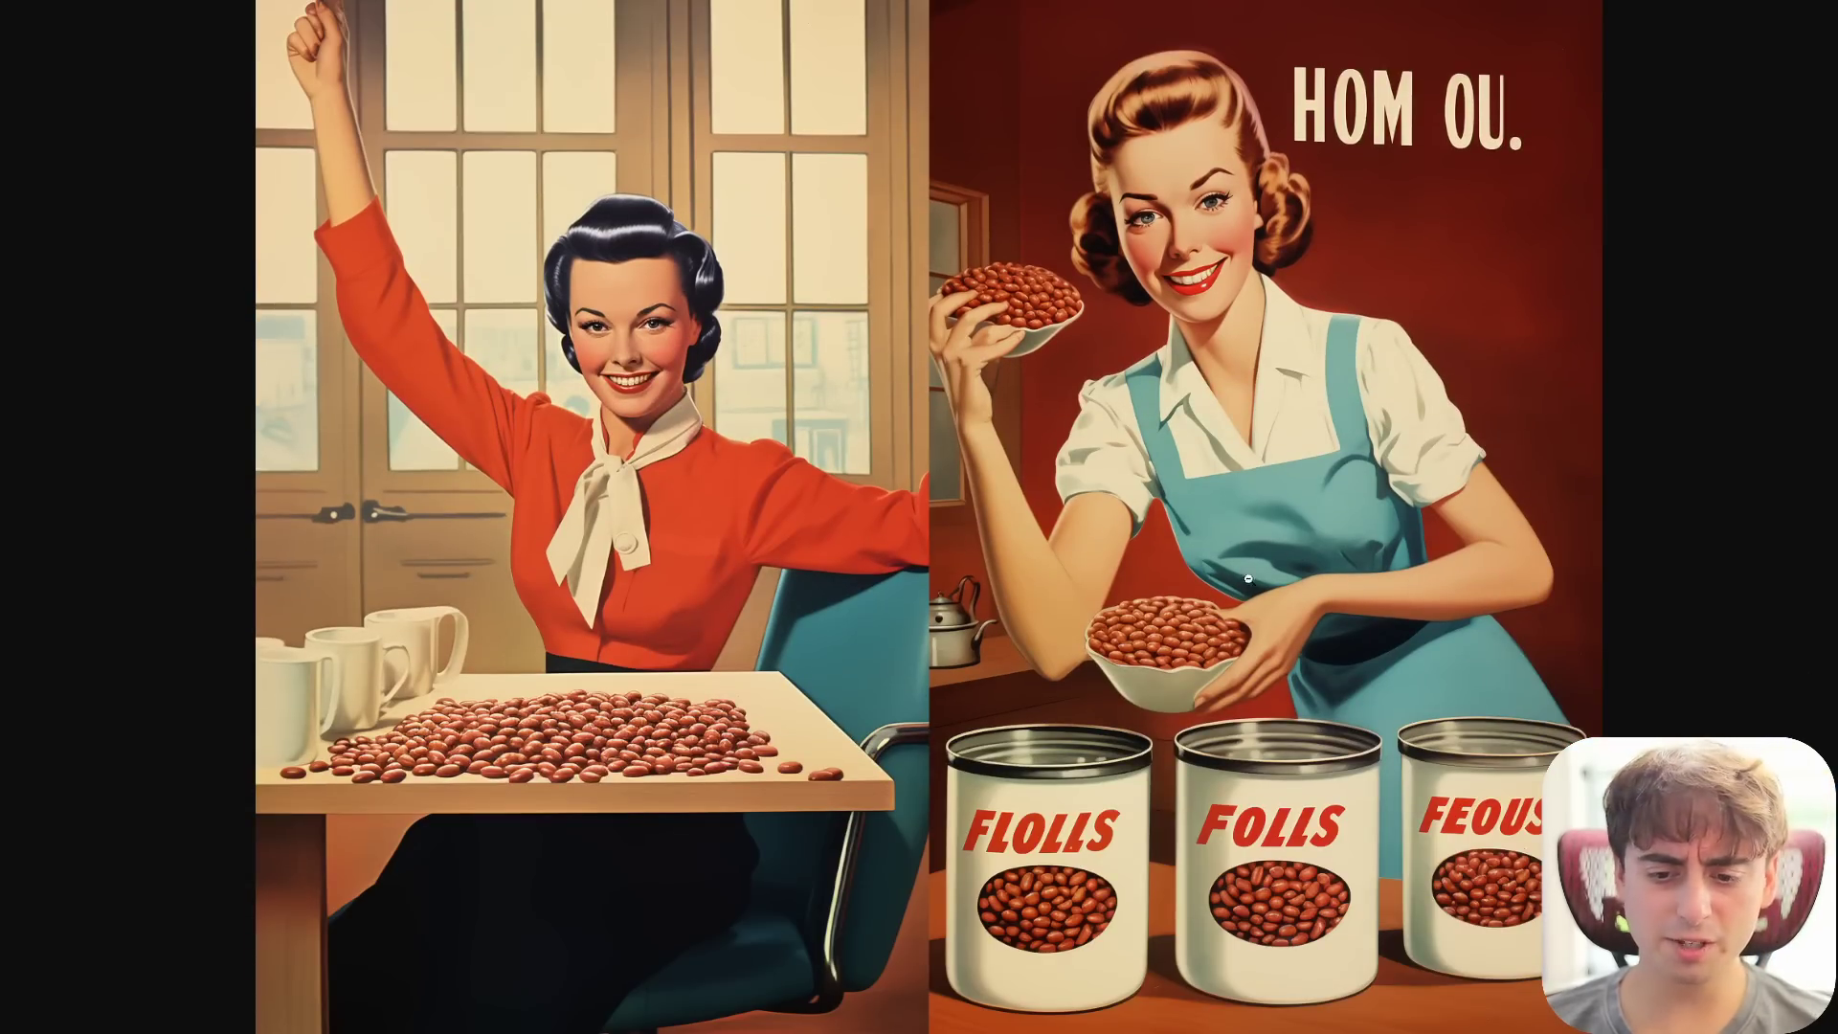
scroll(756, 476, up, 2)
scroll(682, 532, down, 10)
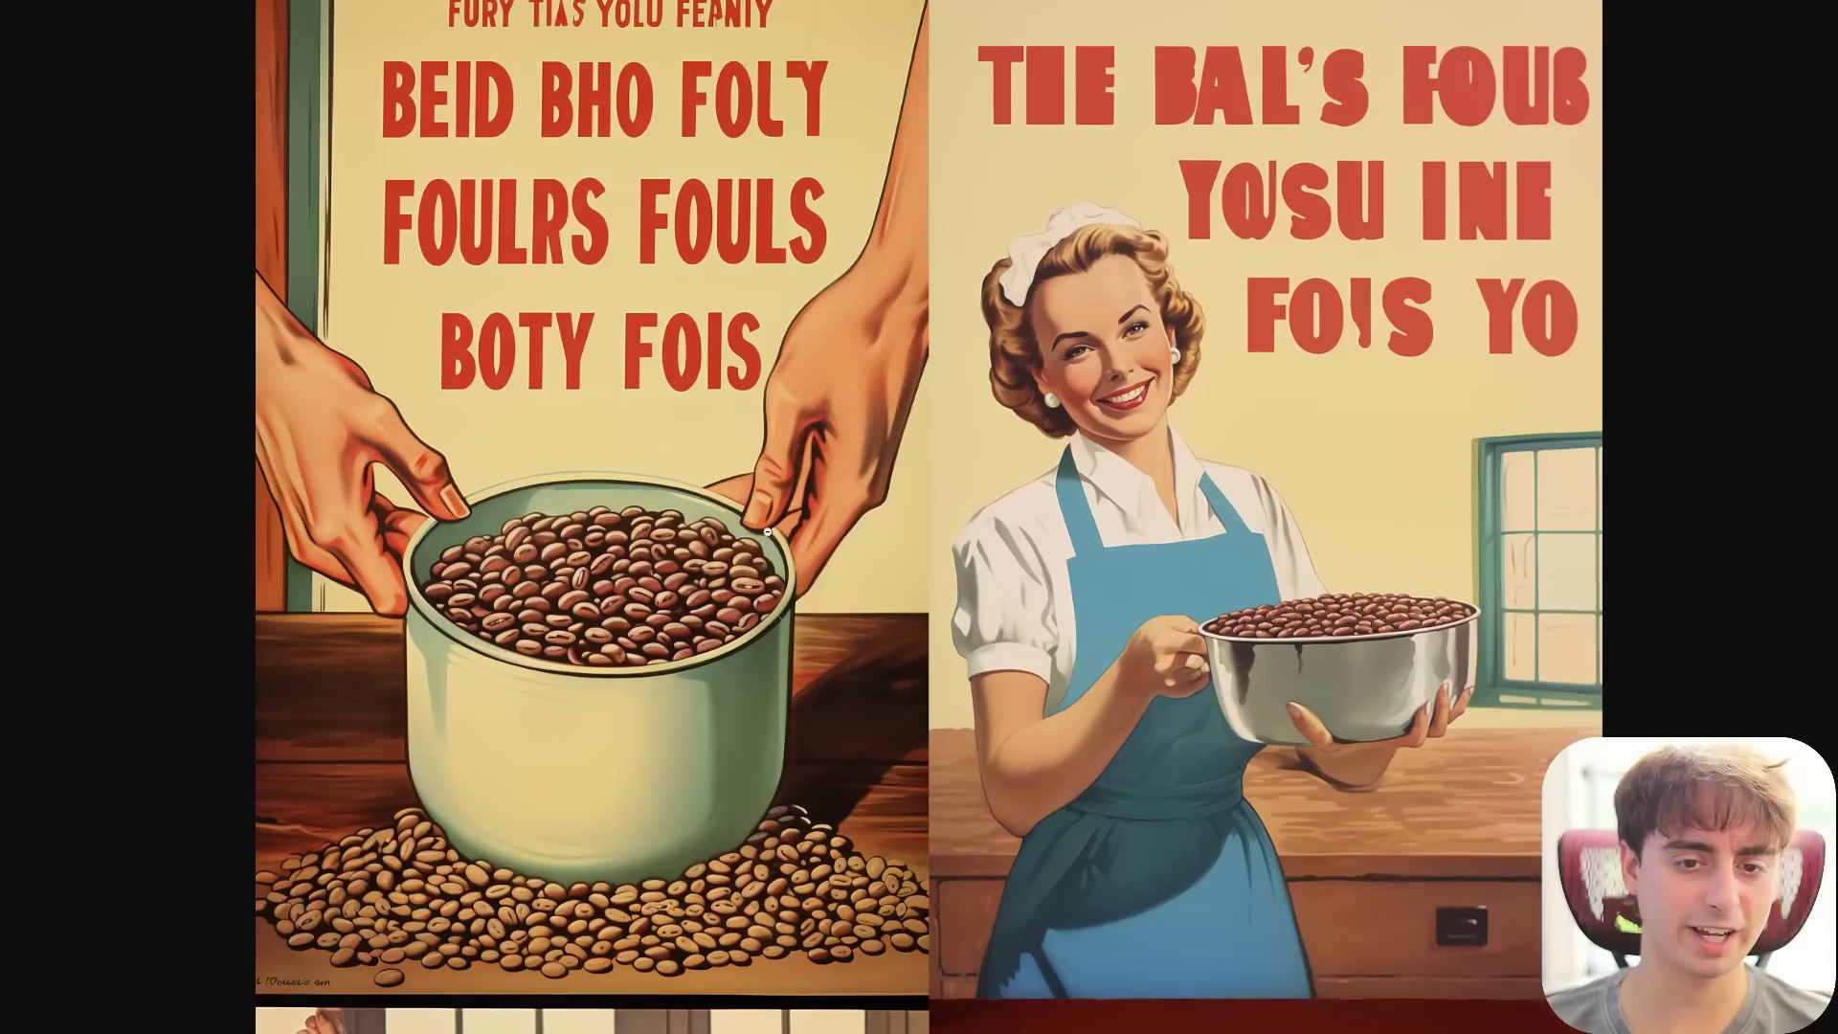
scroll(678, 534, down, 10)
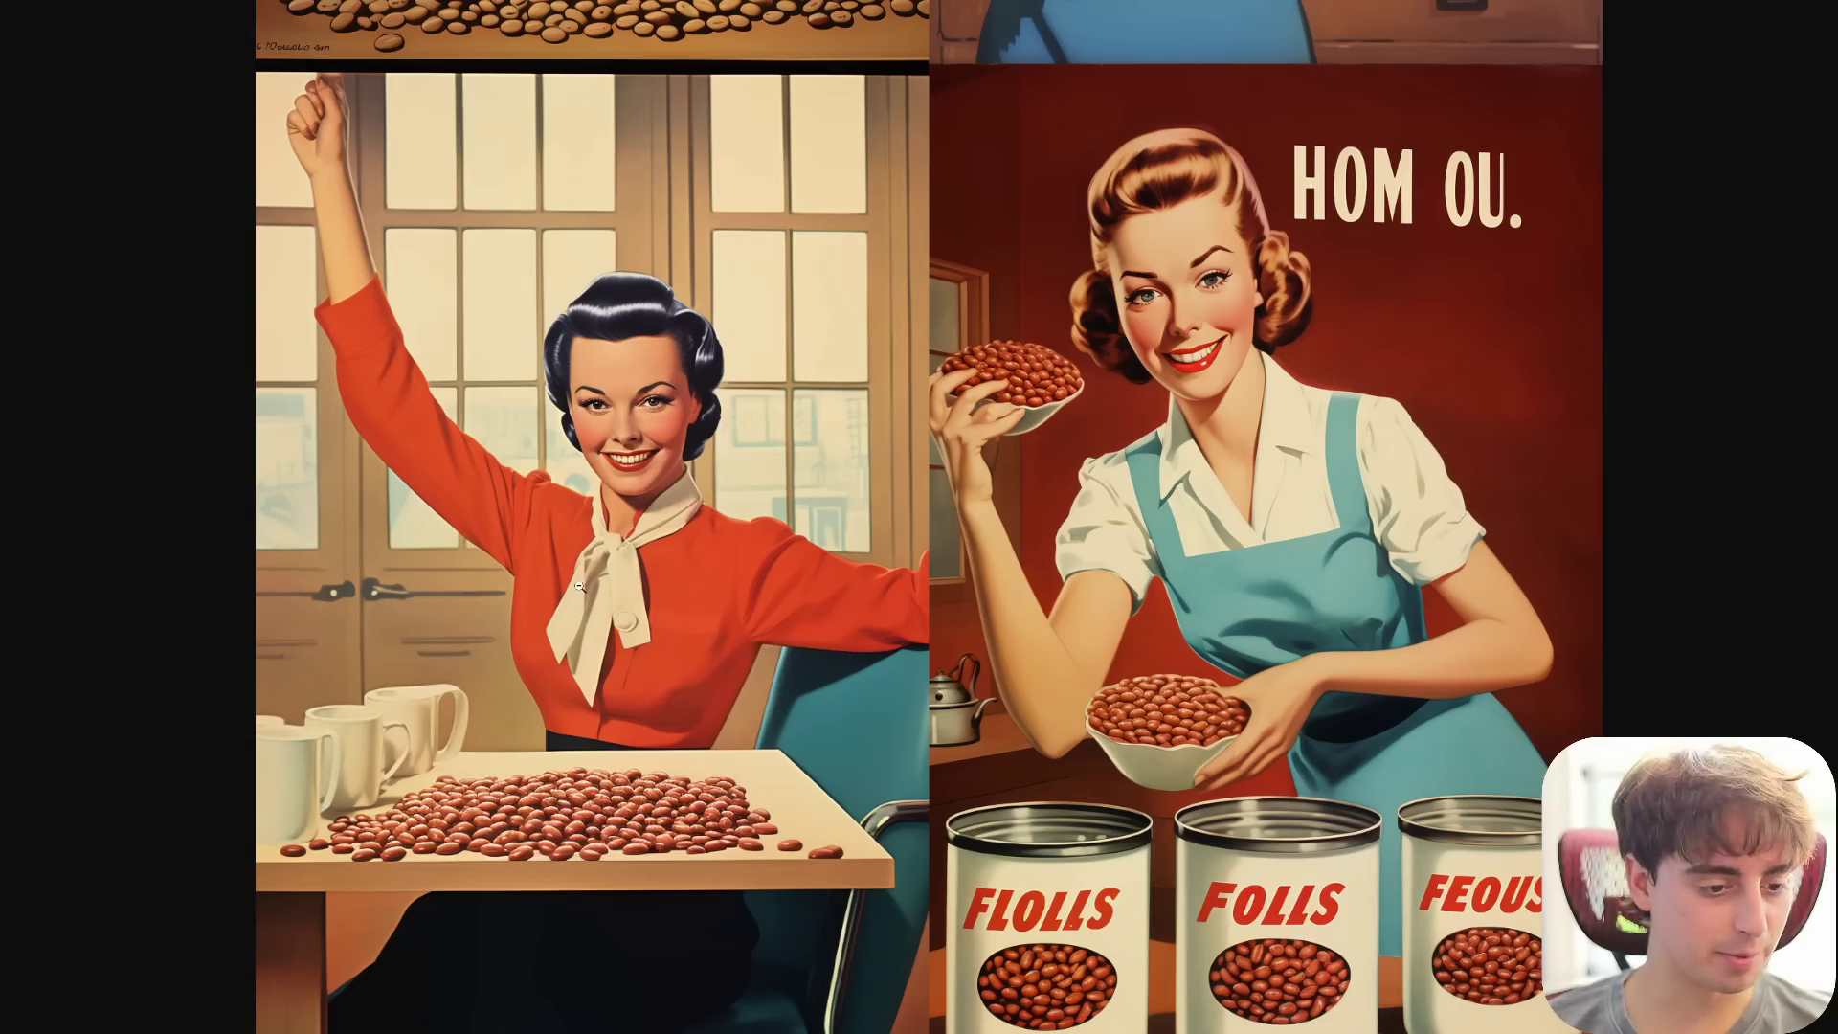
scroll(578, 586, up, 10)
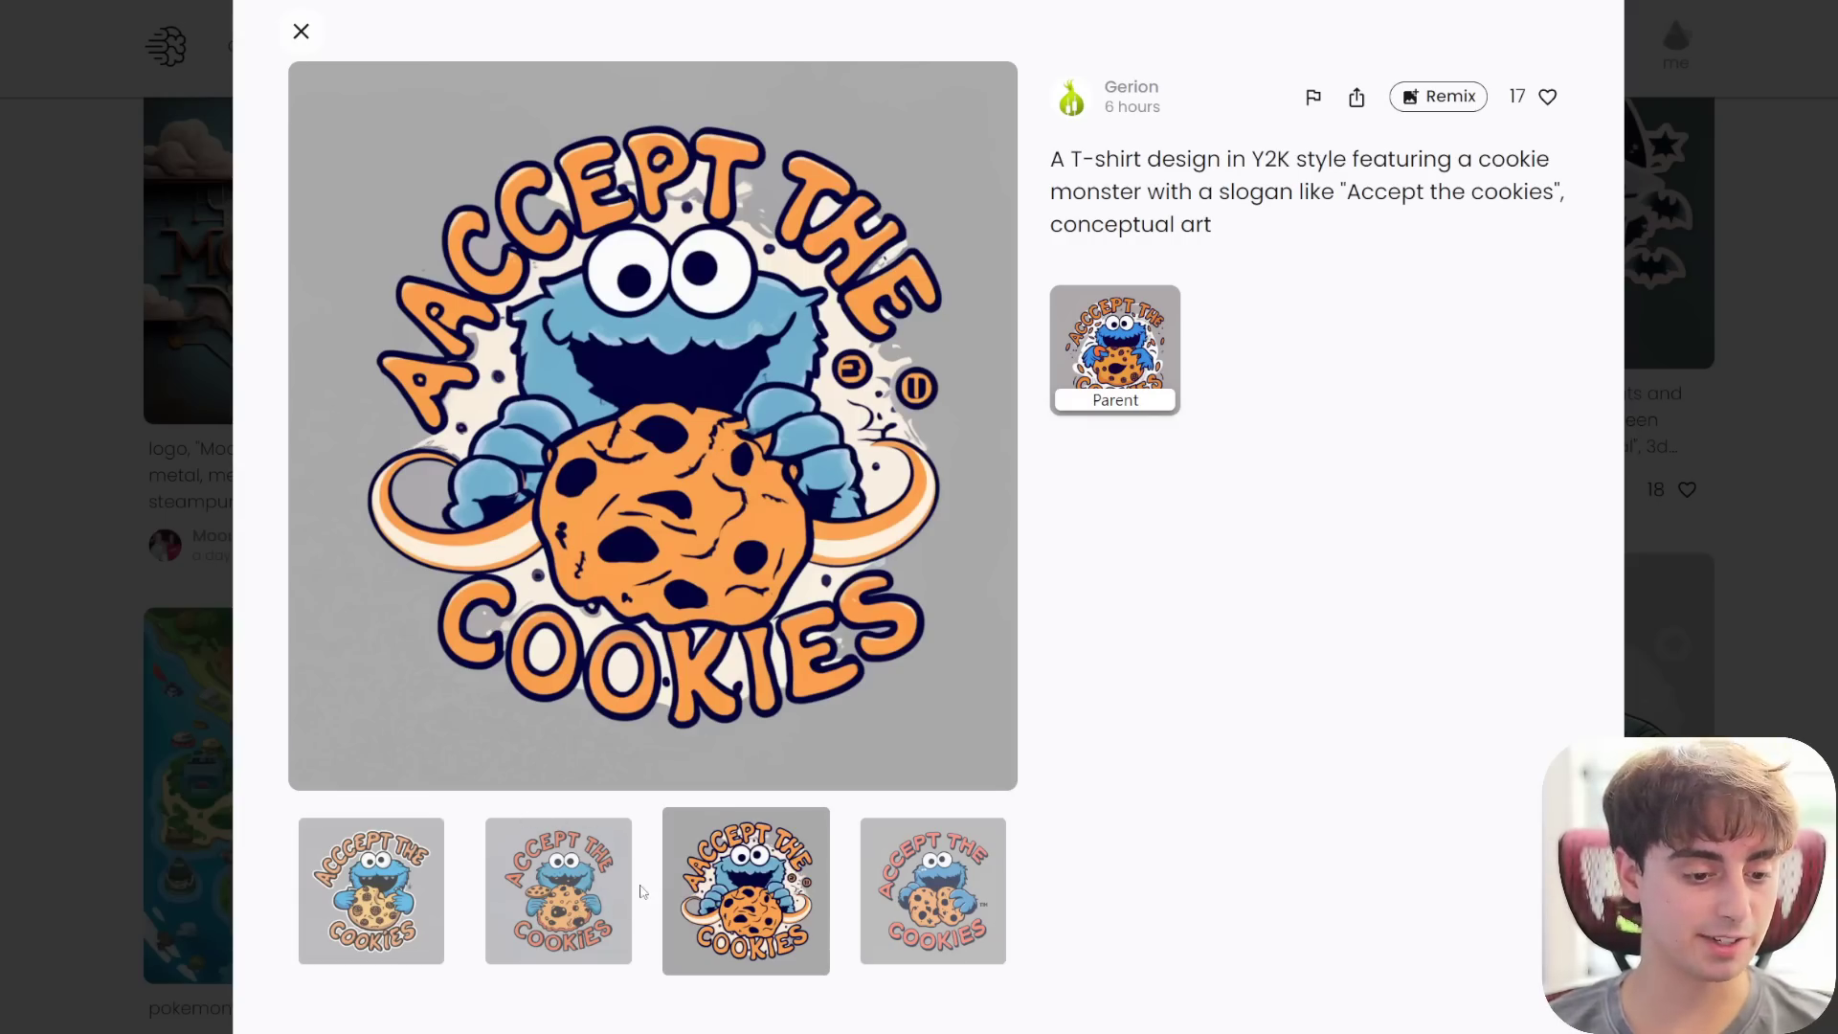
- View the "Accept the cookies" cookie monster T-shirt variations, ending on the one holding two cookies, and select its full prompt text
click(417, 904)
click(789, 904)
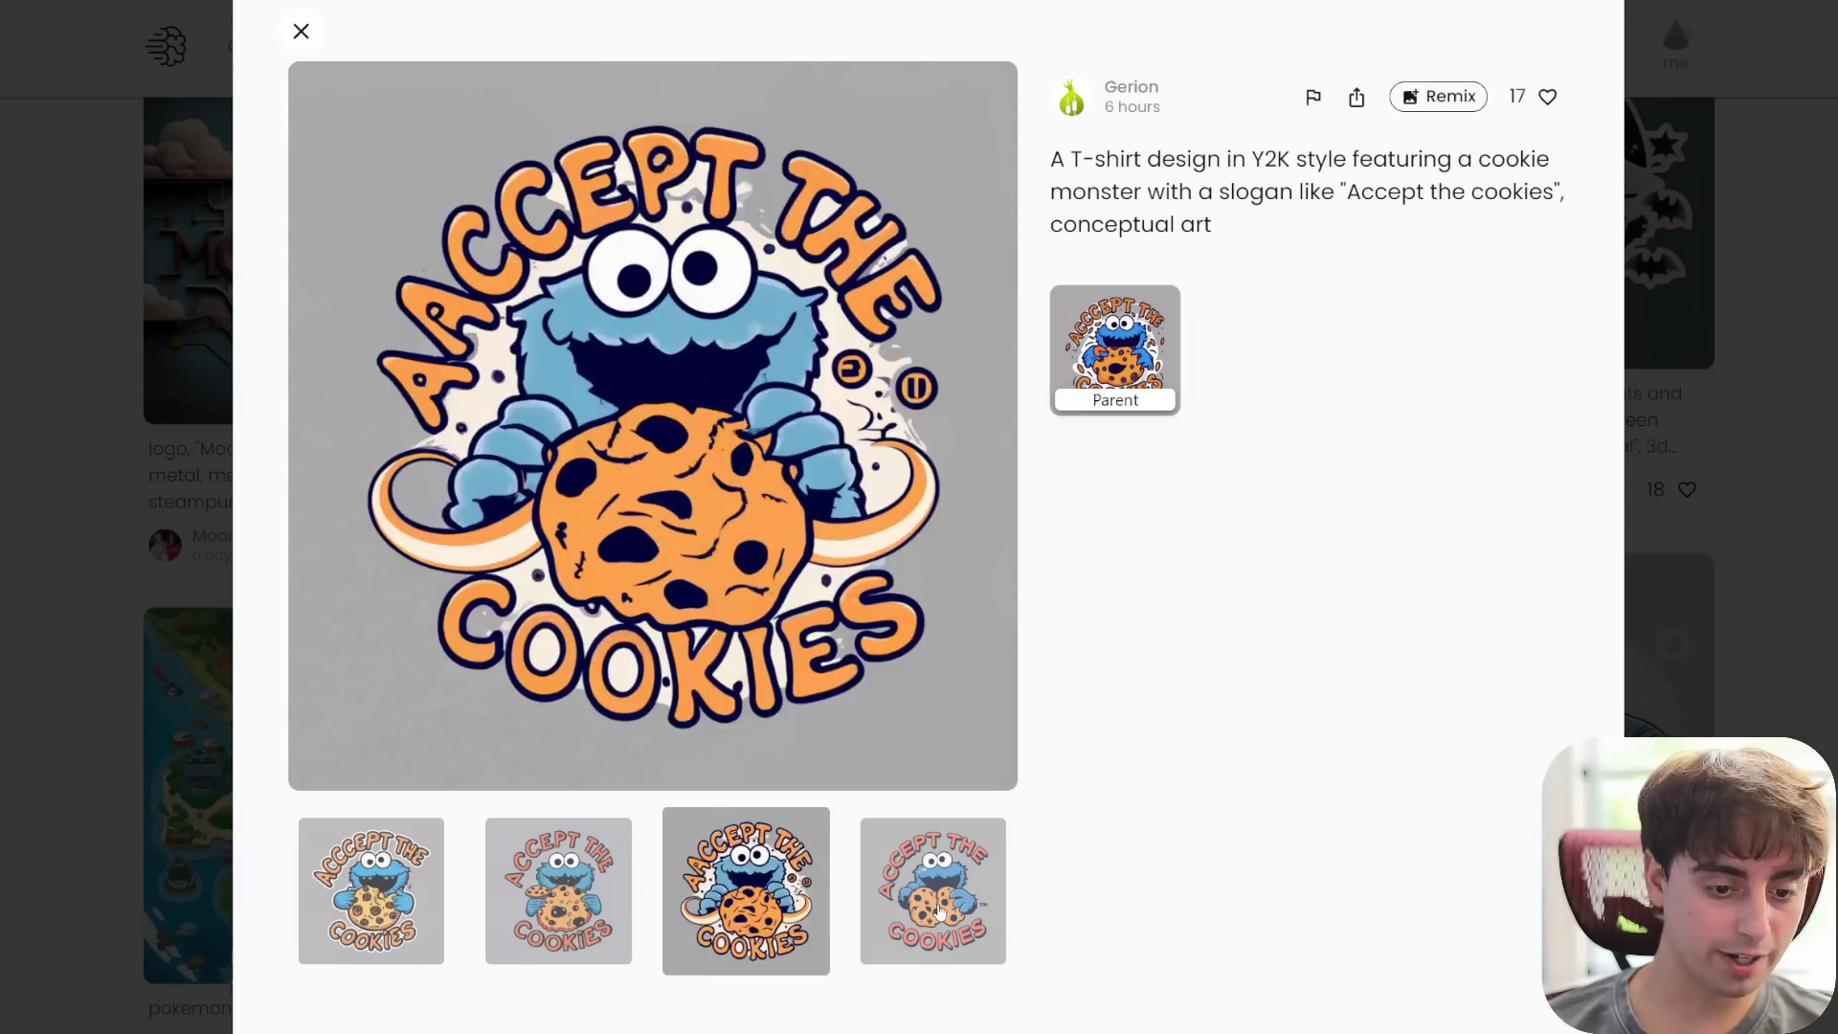
click(851, 923)
drag(1214, 227, 1054, 160)
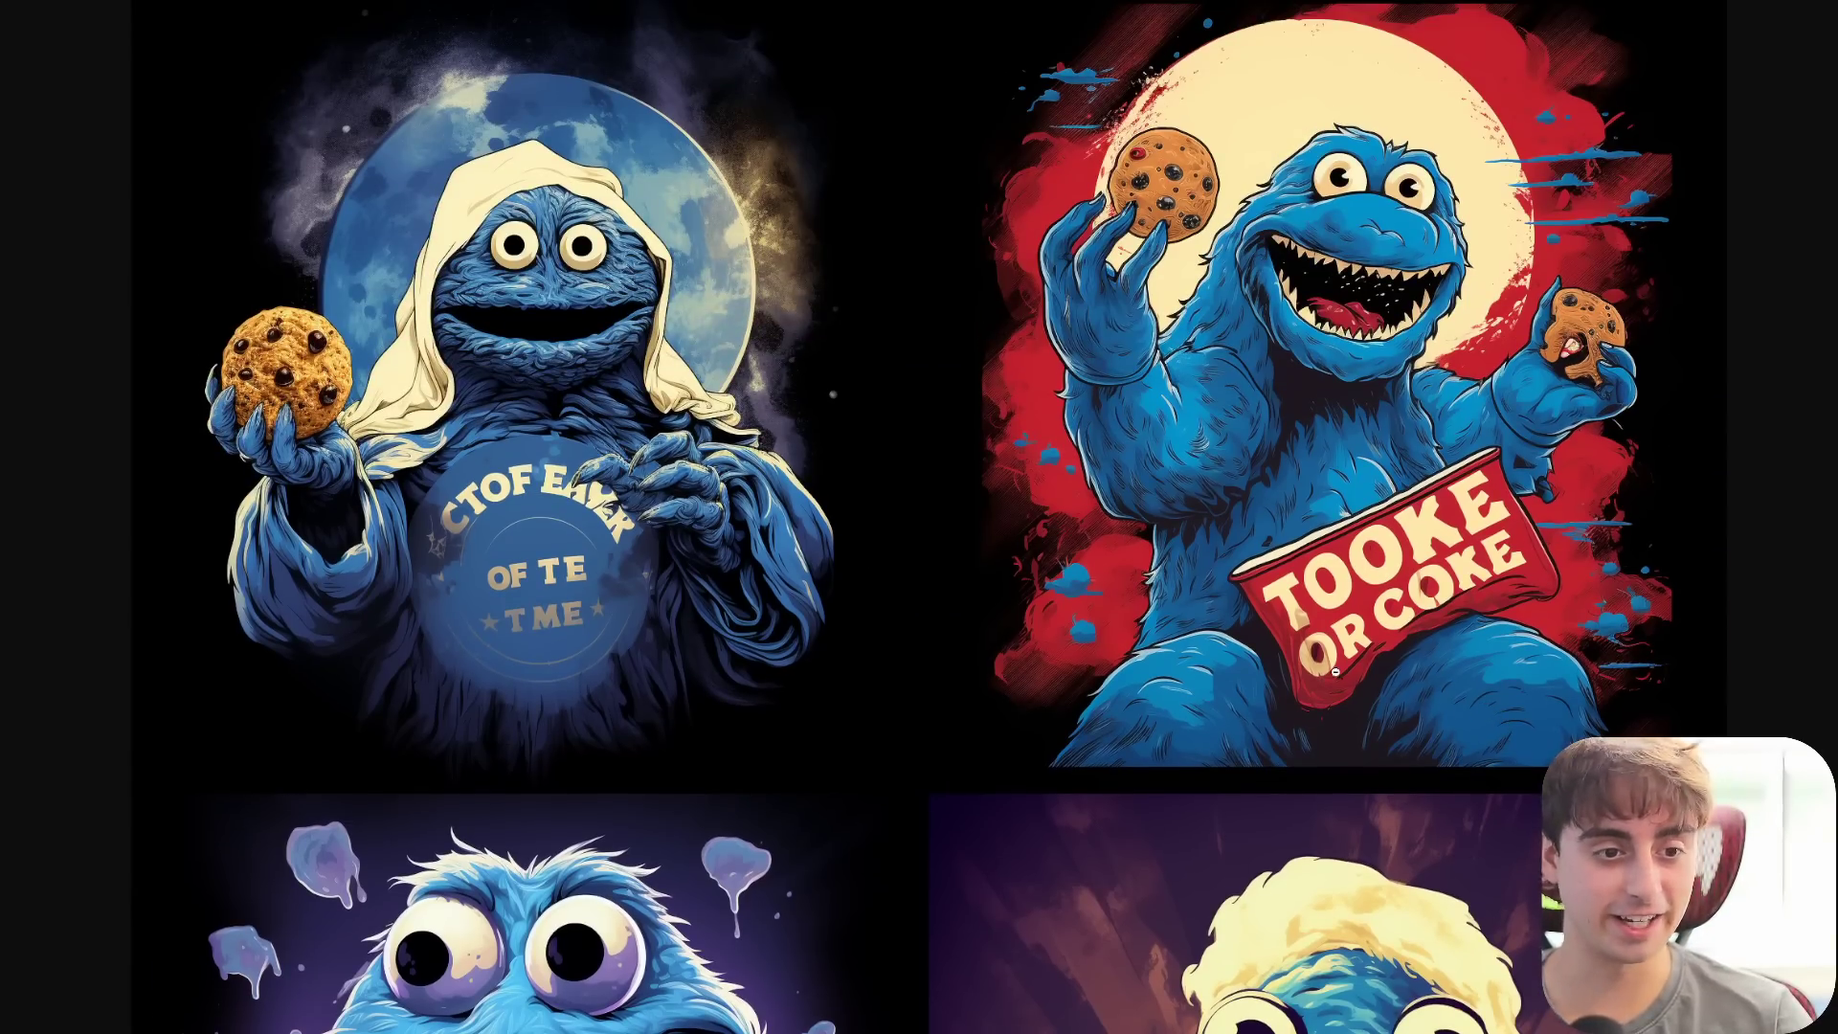
- Examine the other generator's four cookie monster illustrations and their slogan text
scroll(1307, 656, down, 5)
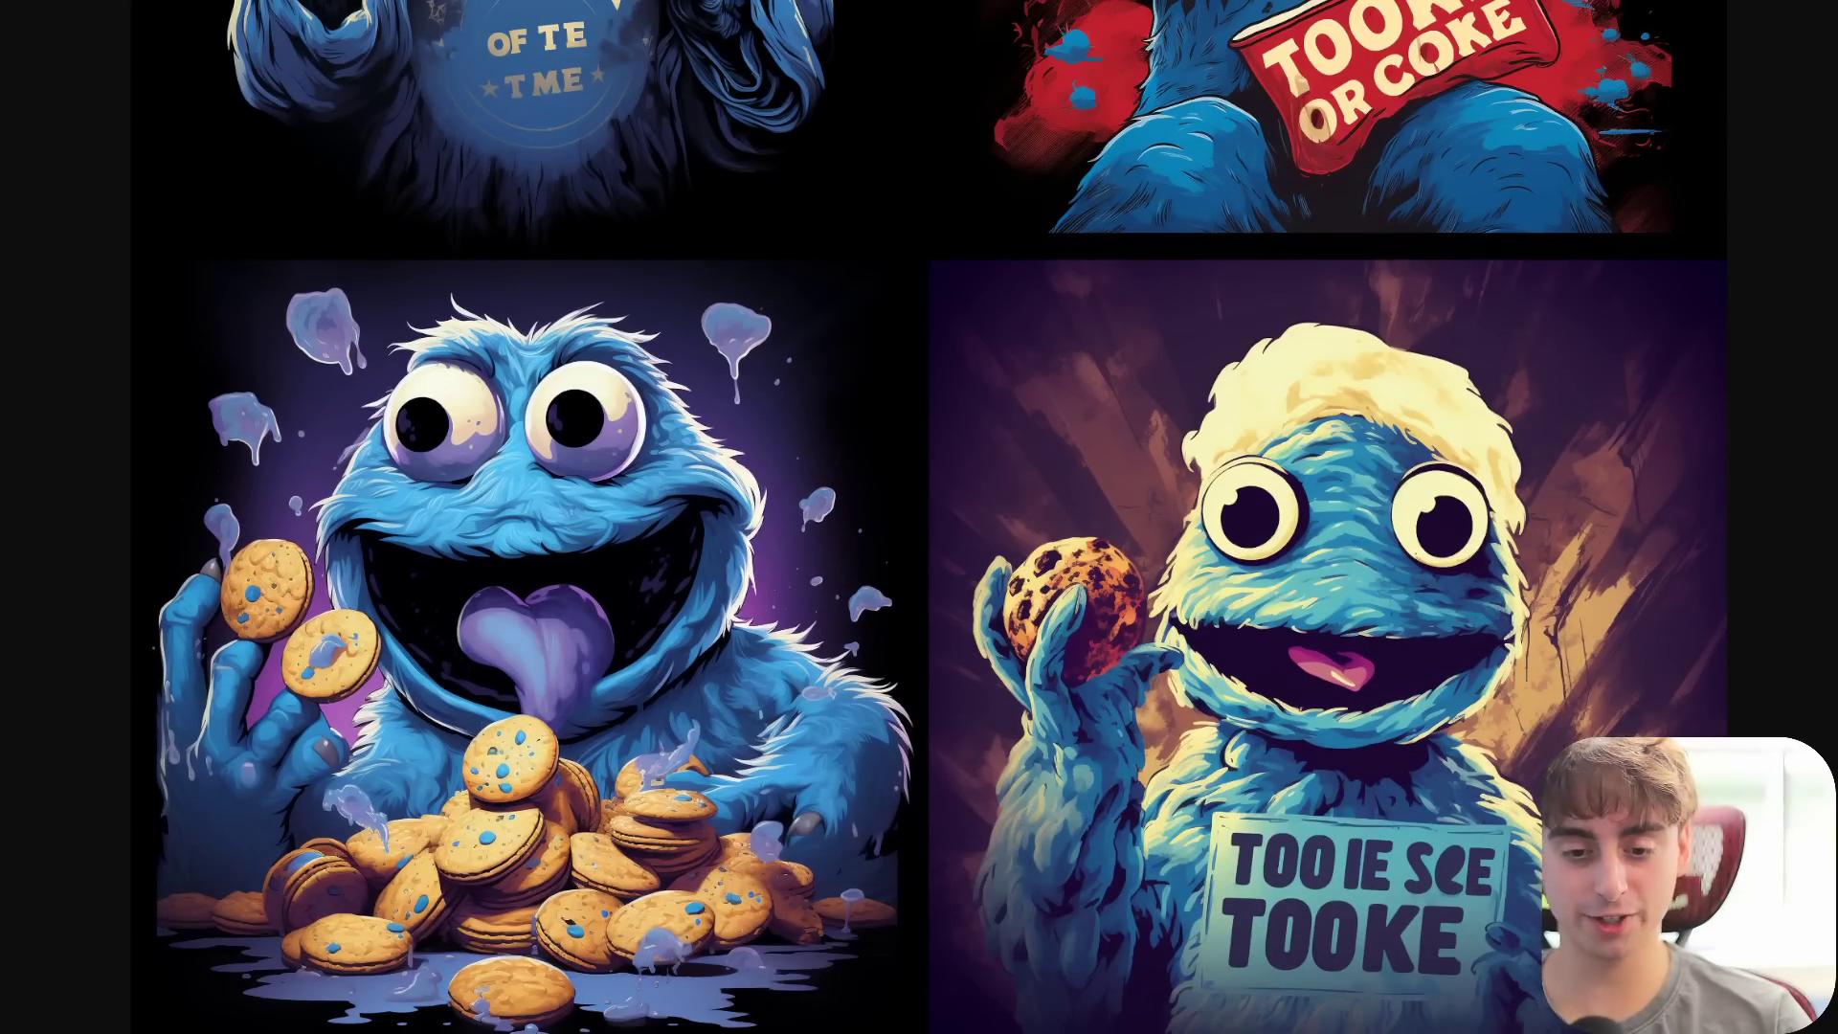
scroll(1307, 656, up, 5)
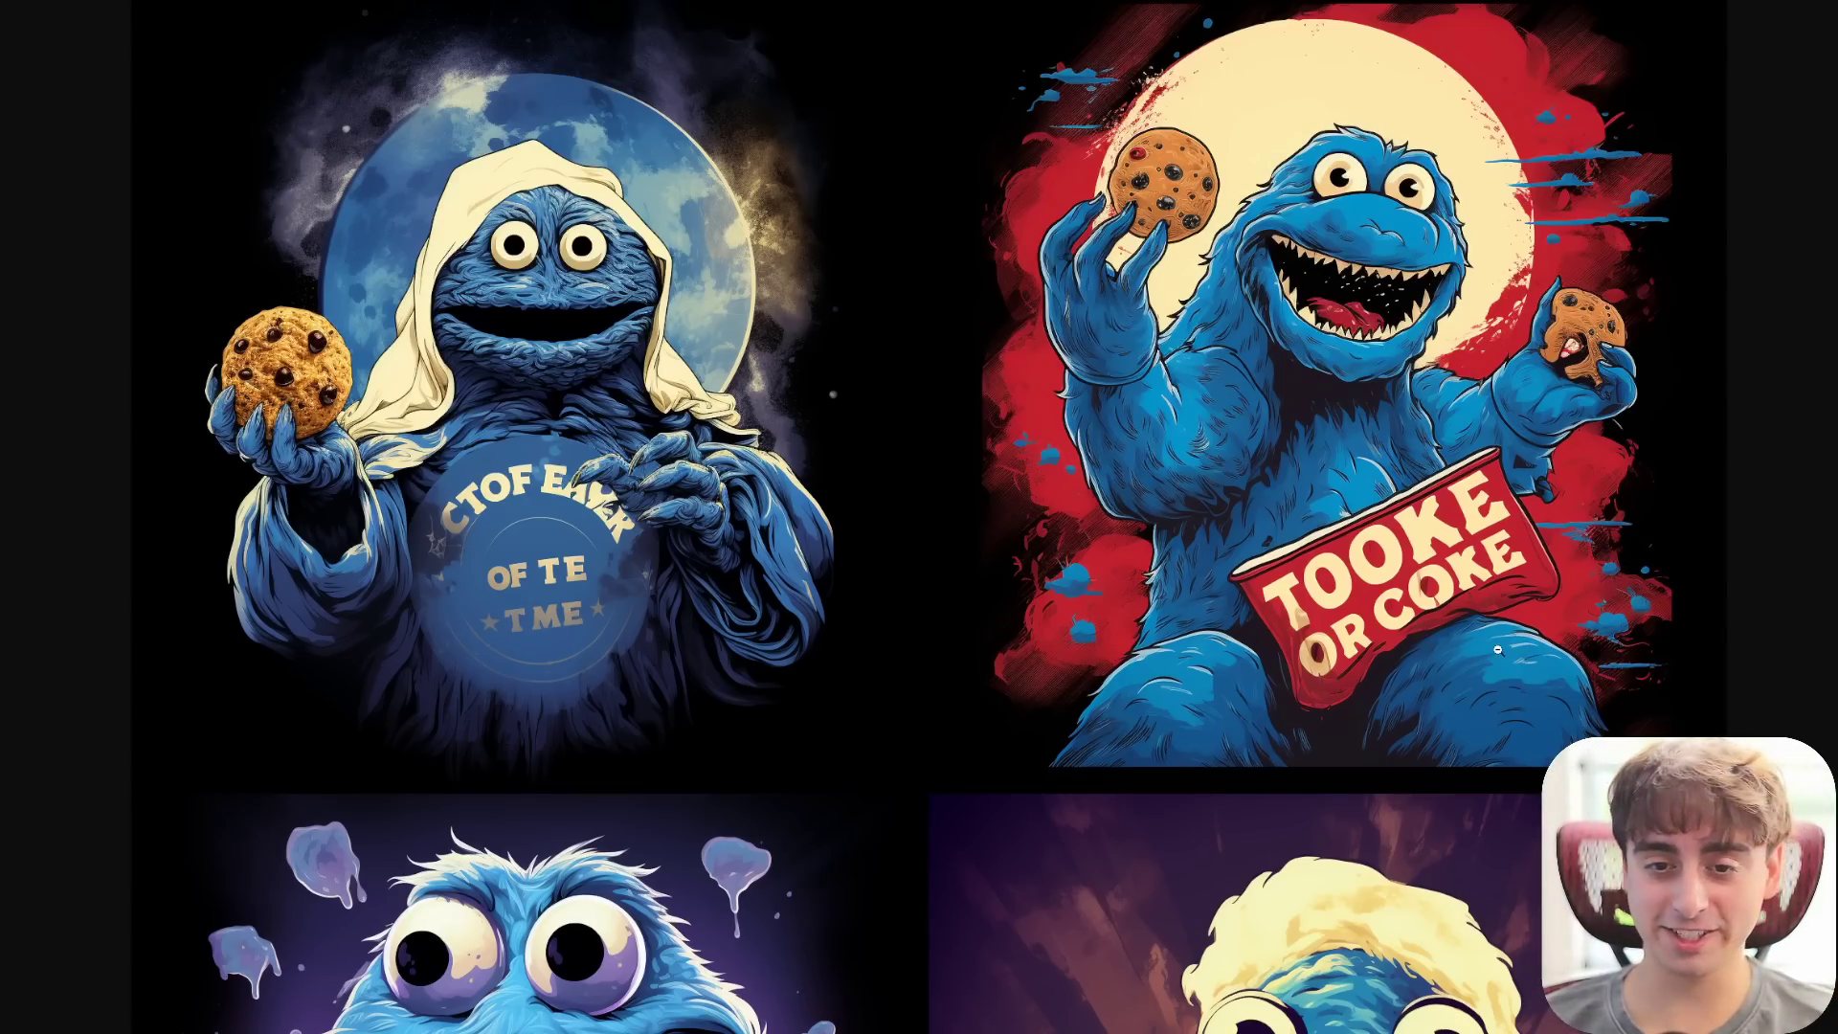
scroll(1499, 651, down, 5)
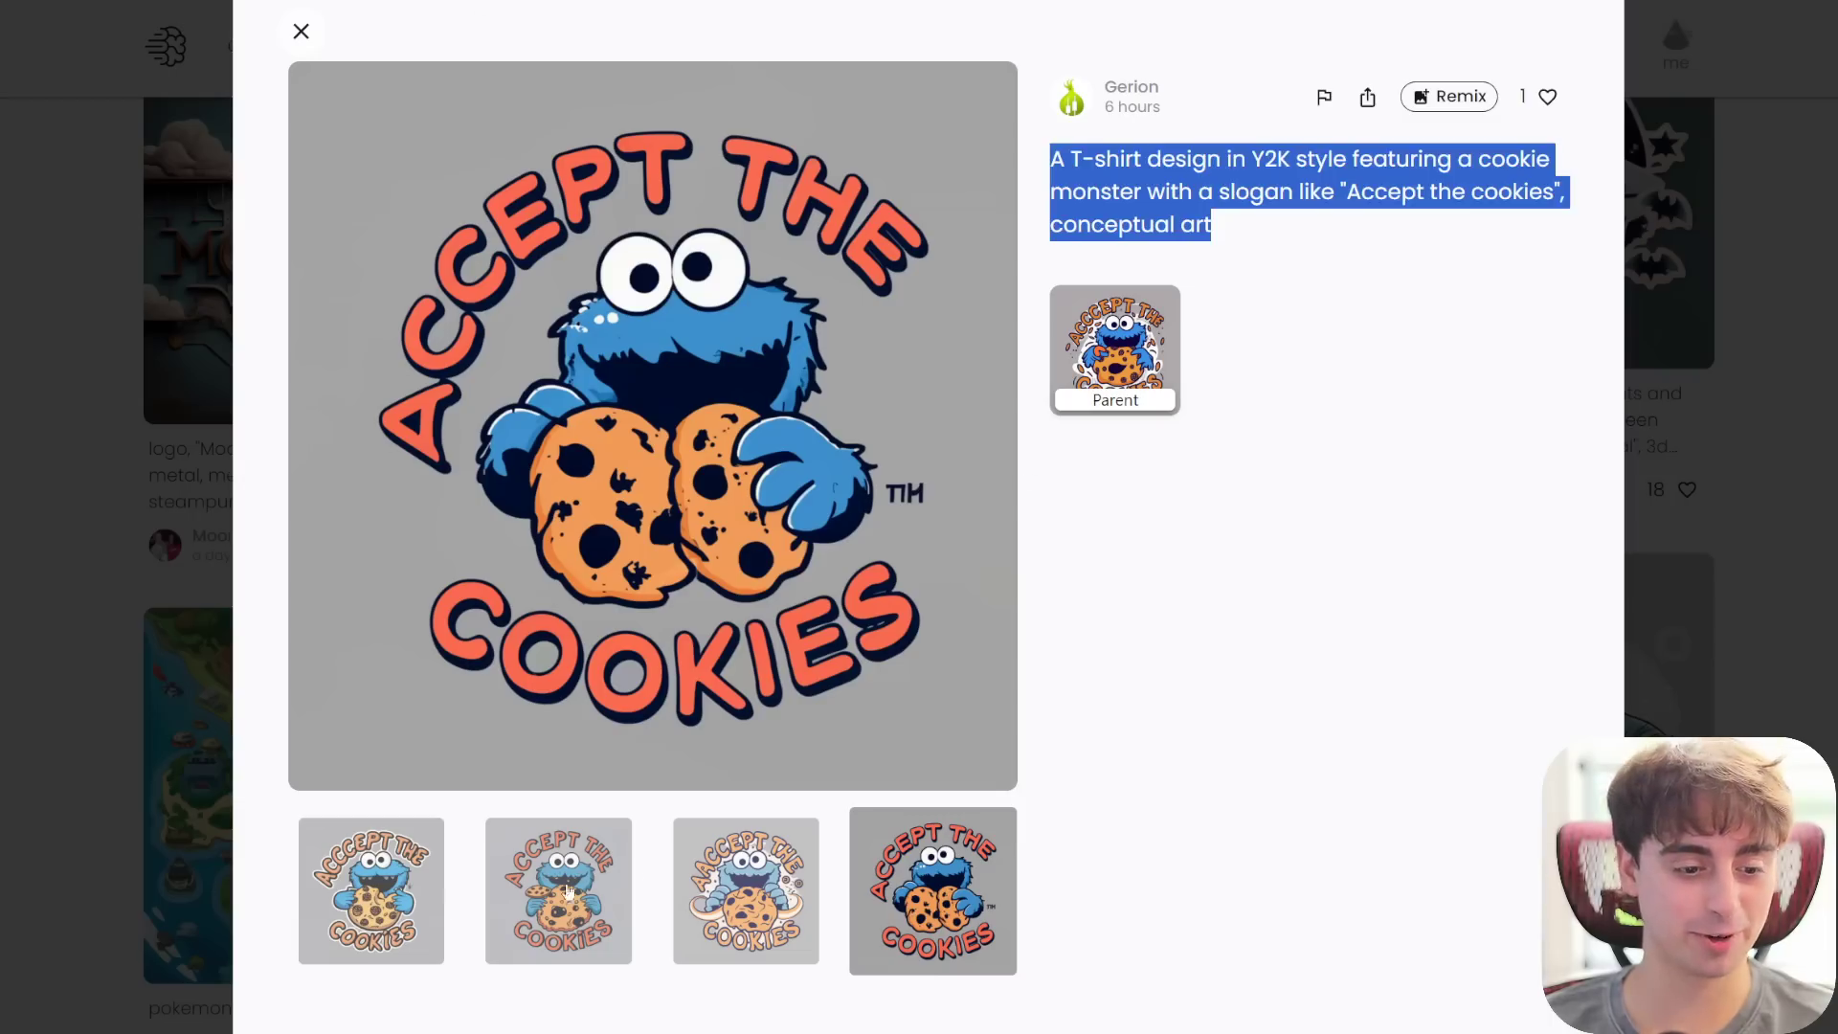
- Switch between the four "Accept the cookies" T-shirt variations to compare their lettering and cookie monster drawings
click(395, 902)
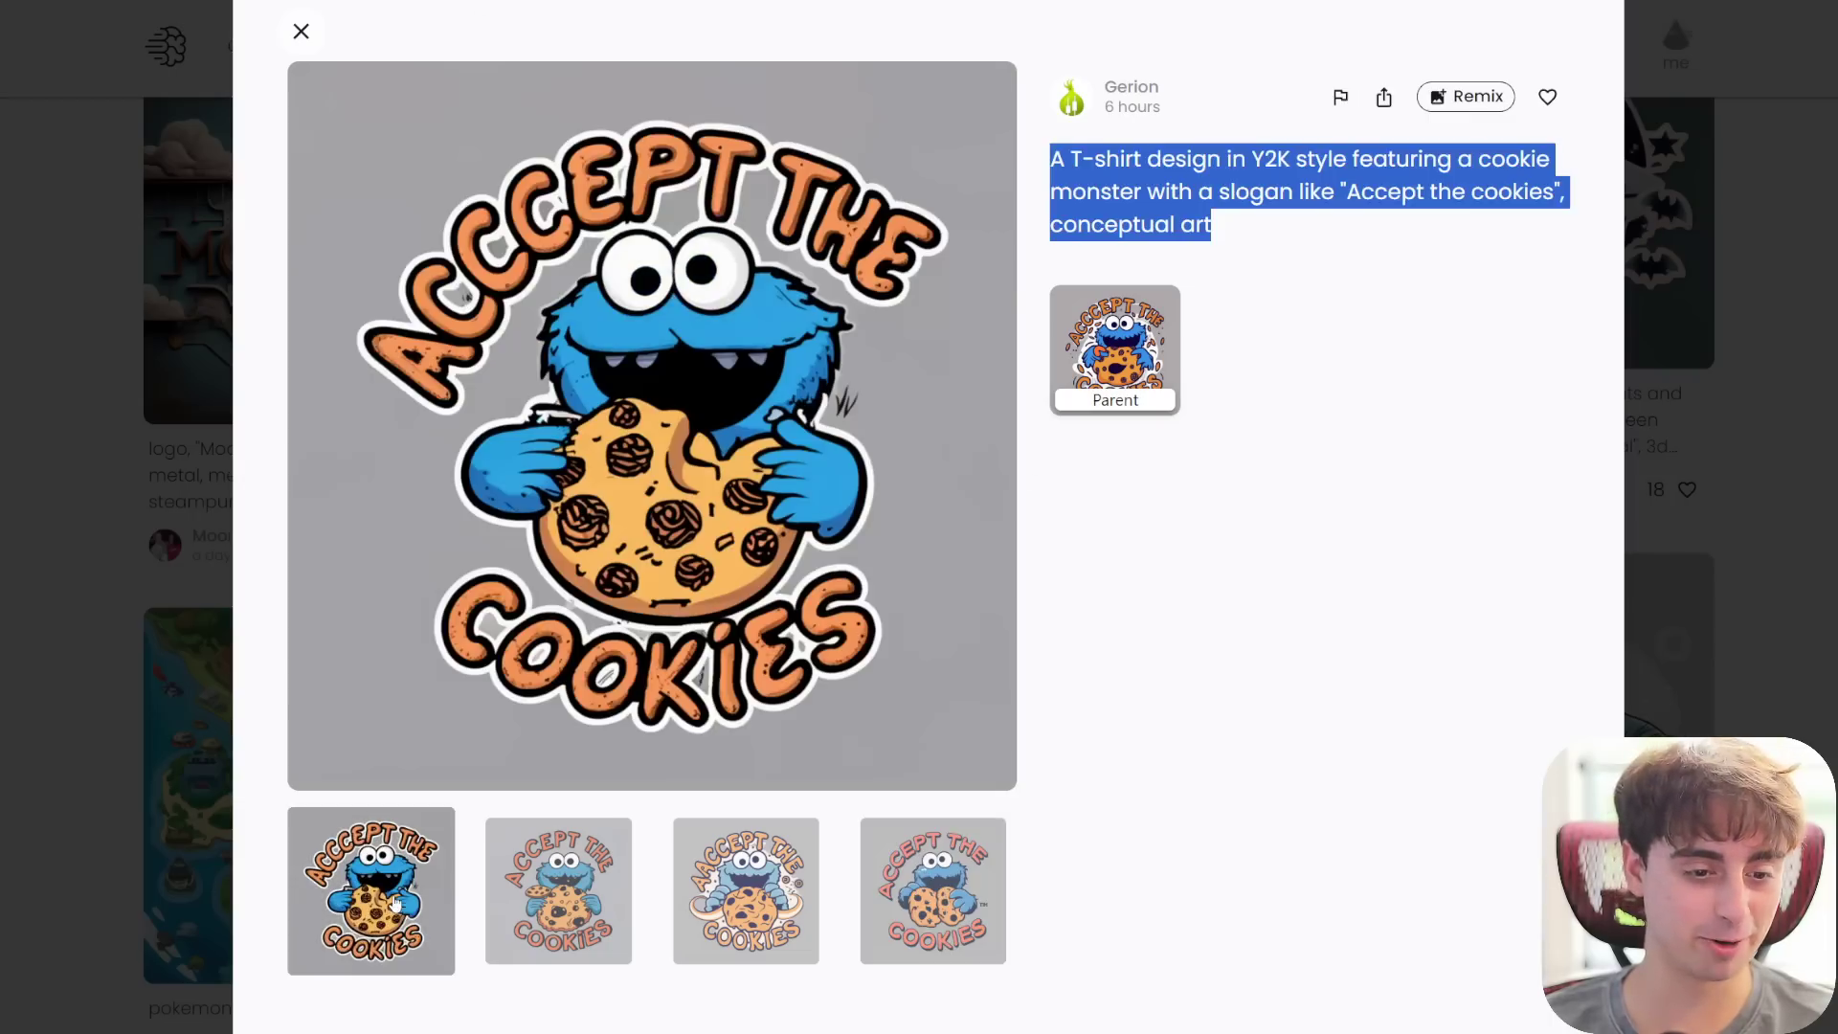
click(974, 892)
click(594, 895)
click(751, 892)
click(565, 892)
click(935, 924)
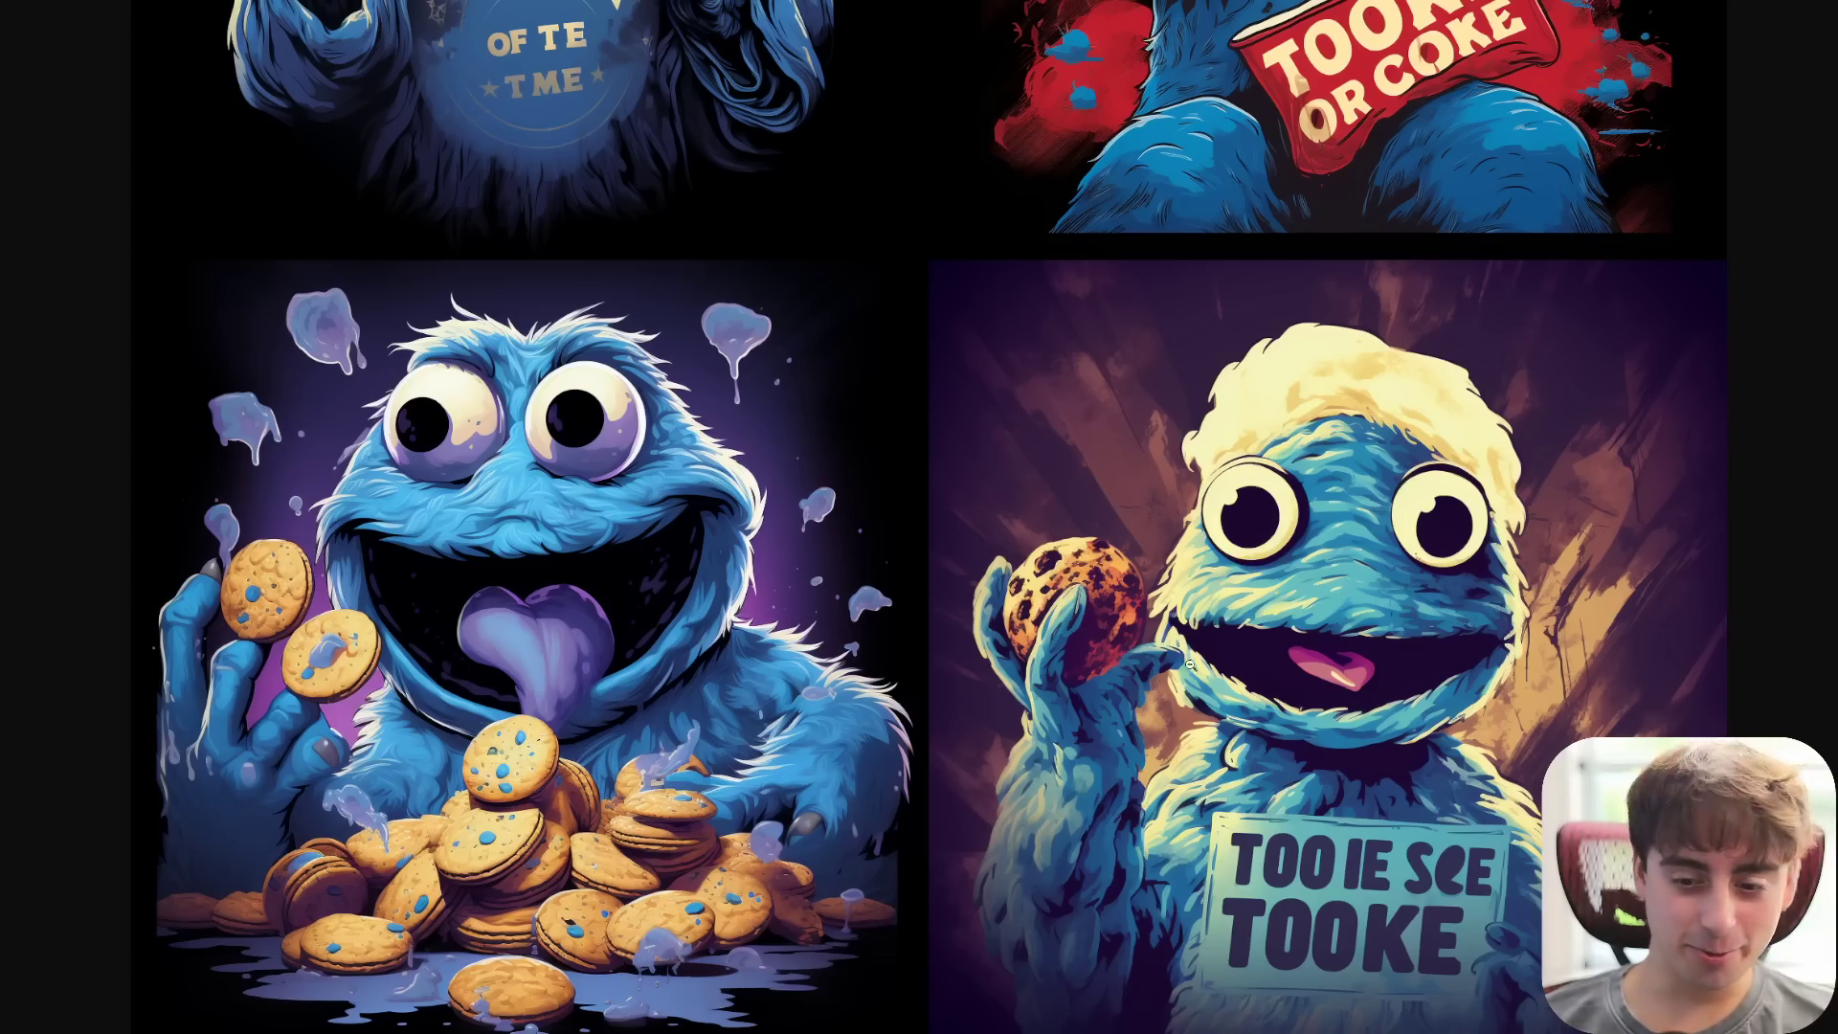
- Review the other generator's dark-background cookie monster grid again against the T-shirt variations
scroll(1575, 609, up, 5)
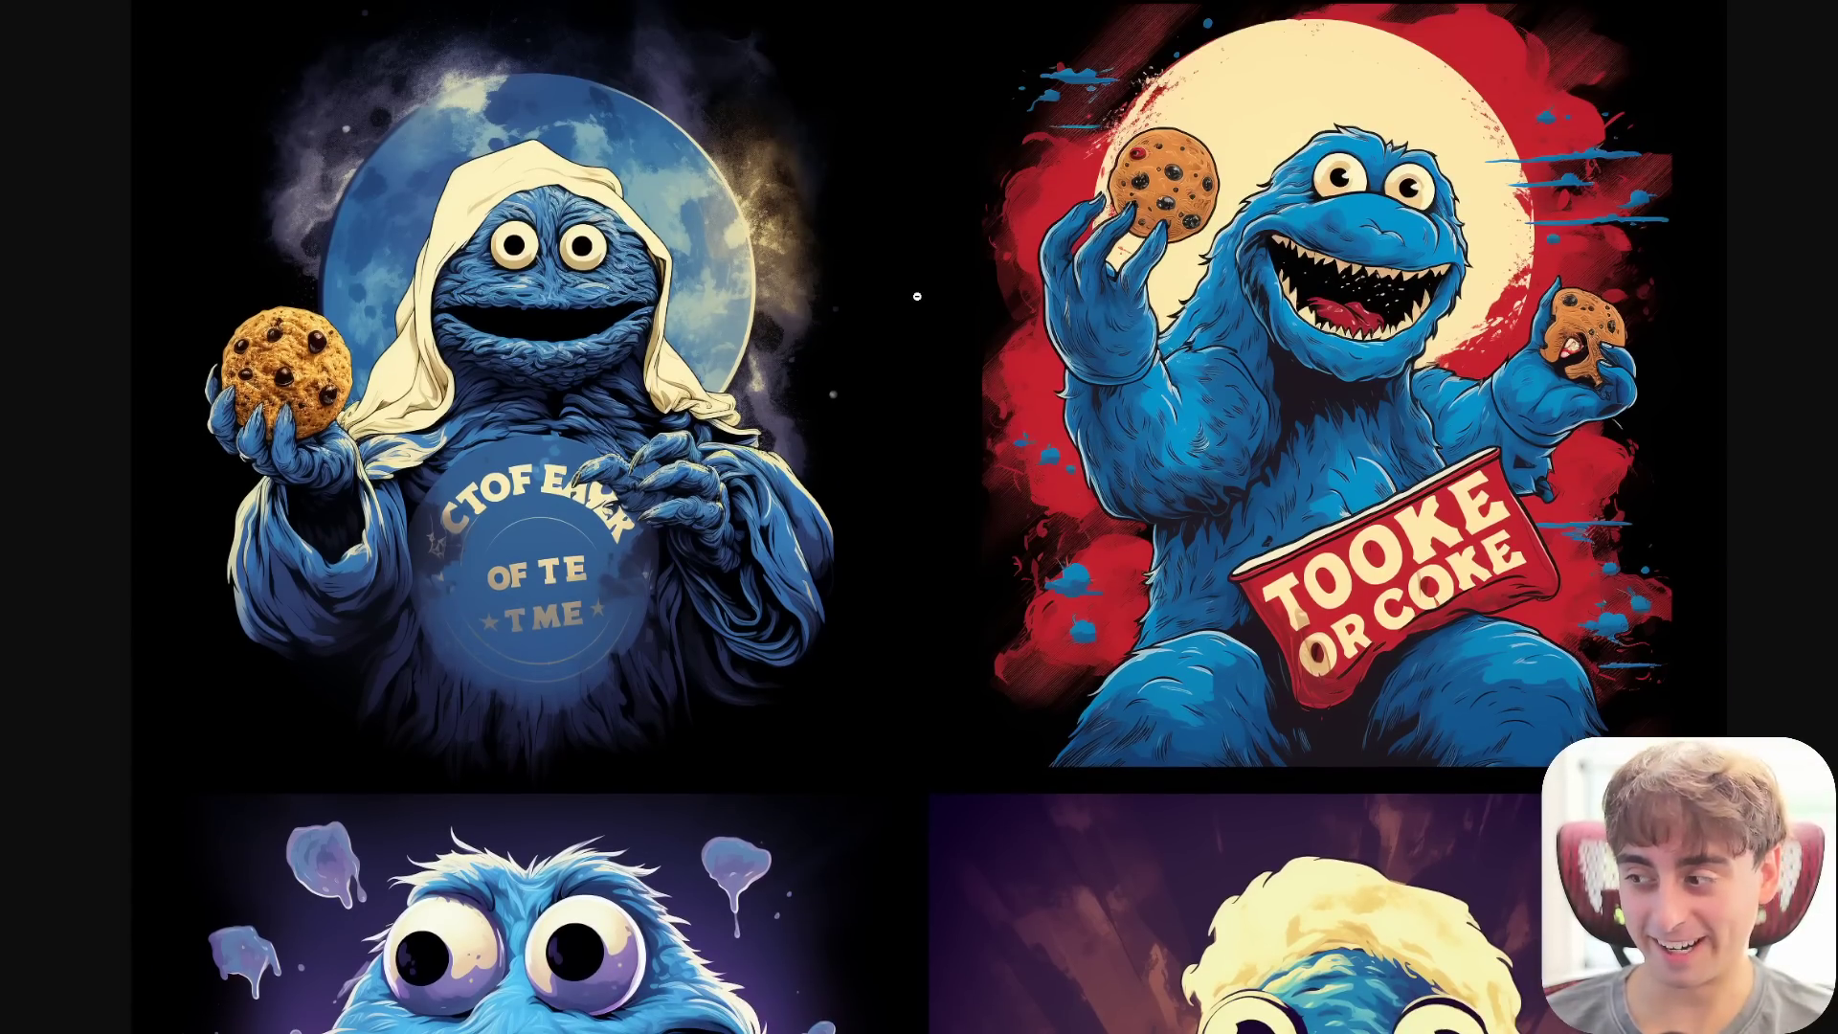
key(ctrl+minus)
key(ctrl+minus)
key(ctrl+minus)
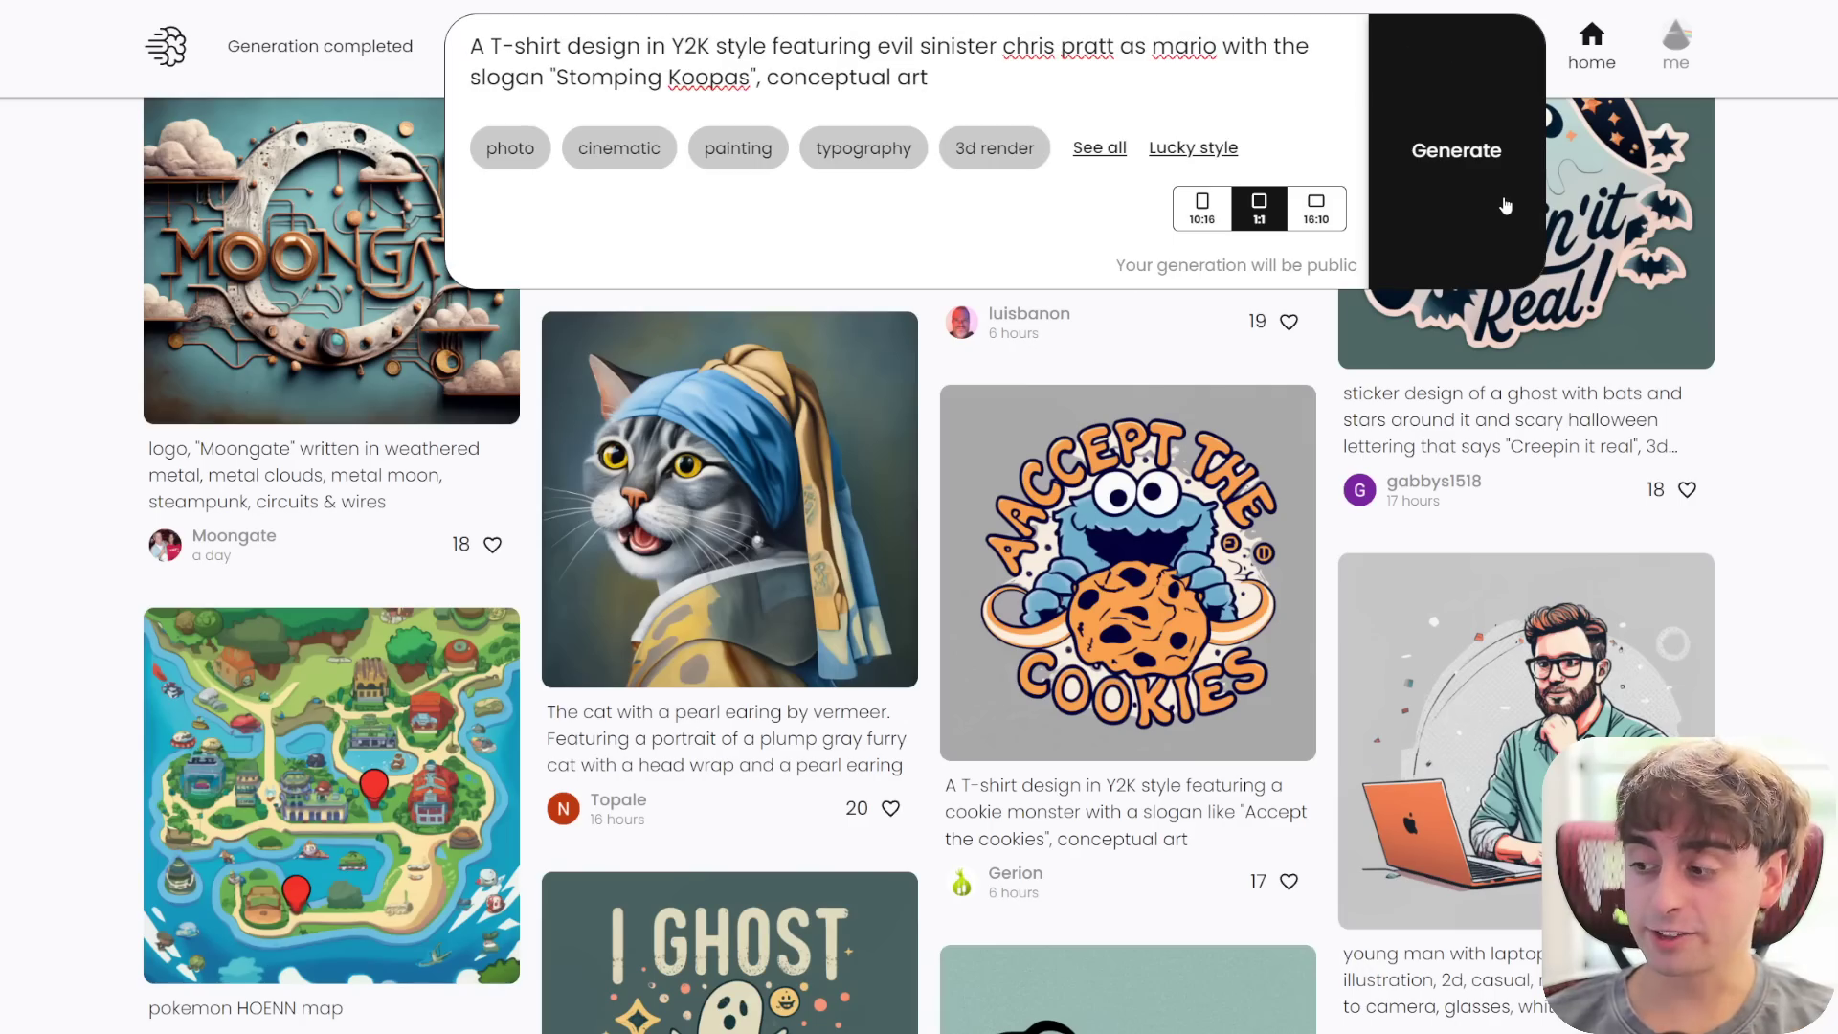
- Generate the Y2K "Stomping Koopas" T-shirt design with evil Chris Pratt as Mario, and remix the teal-background result using the same prompt and conceptual art style
click(1473, 178)
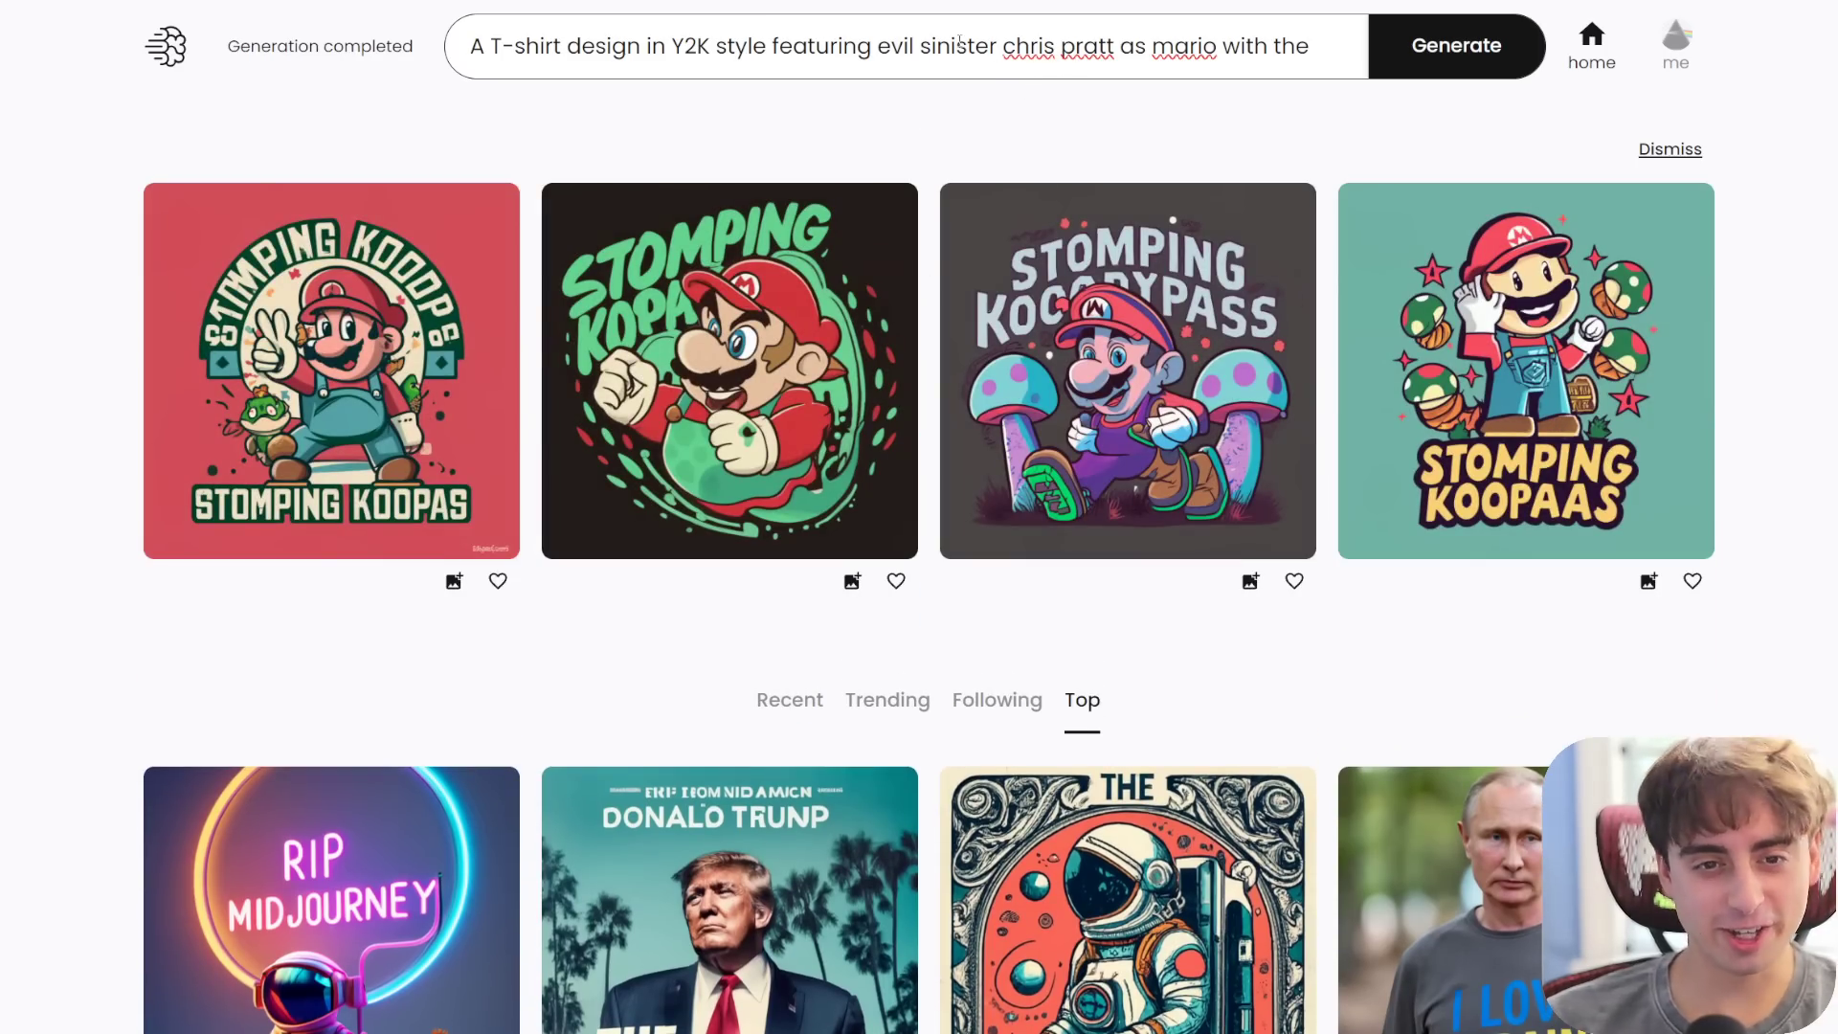
click(1572, 437)
click(1464, 95)
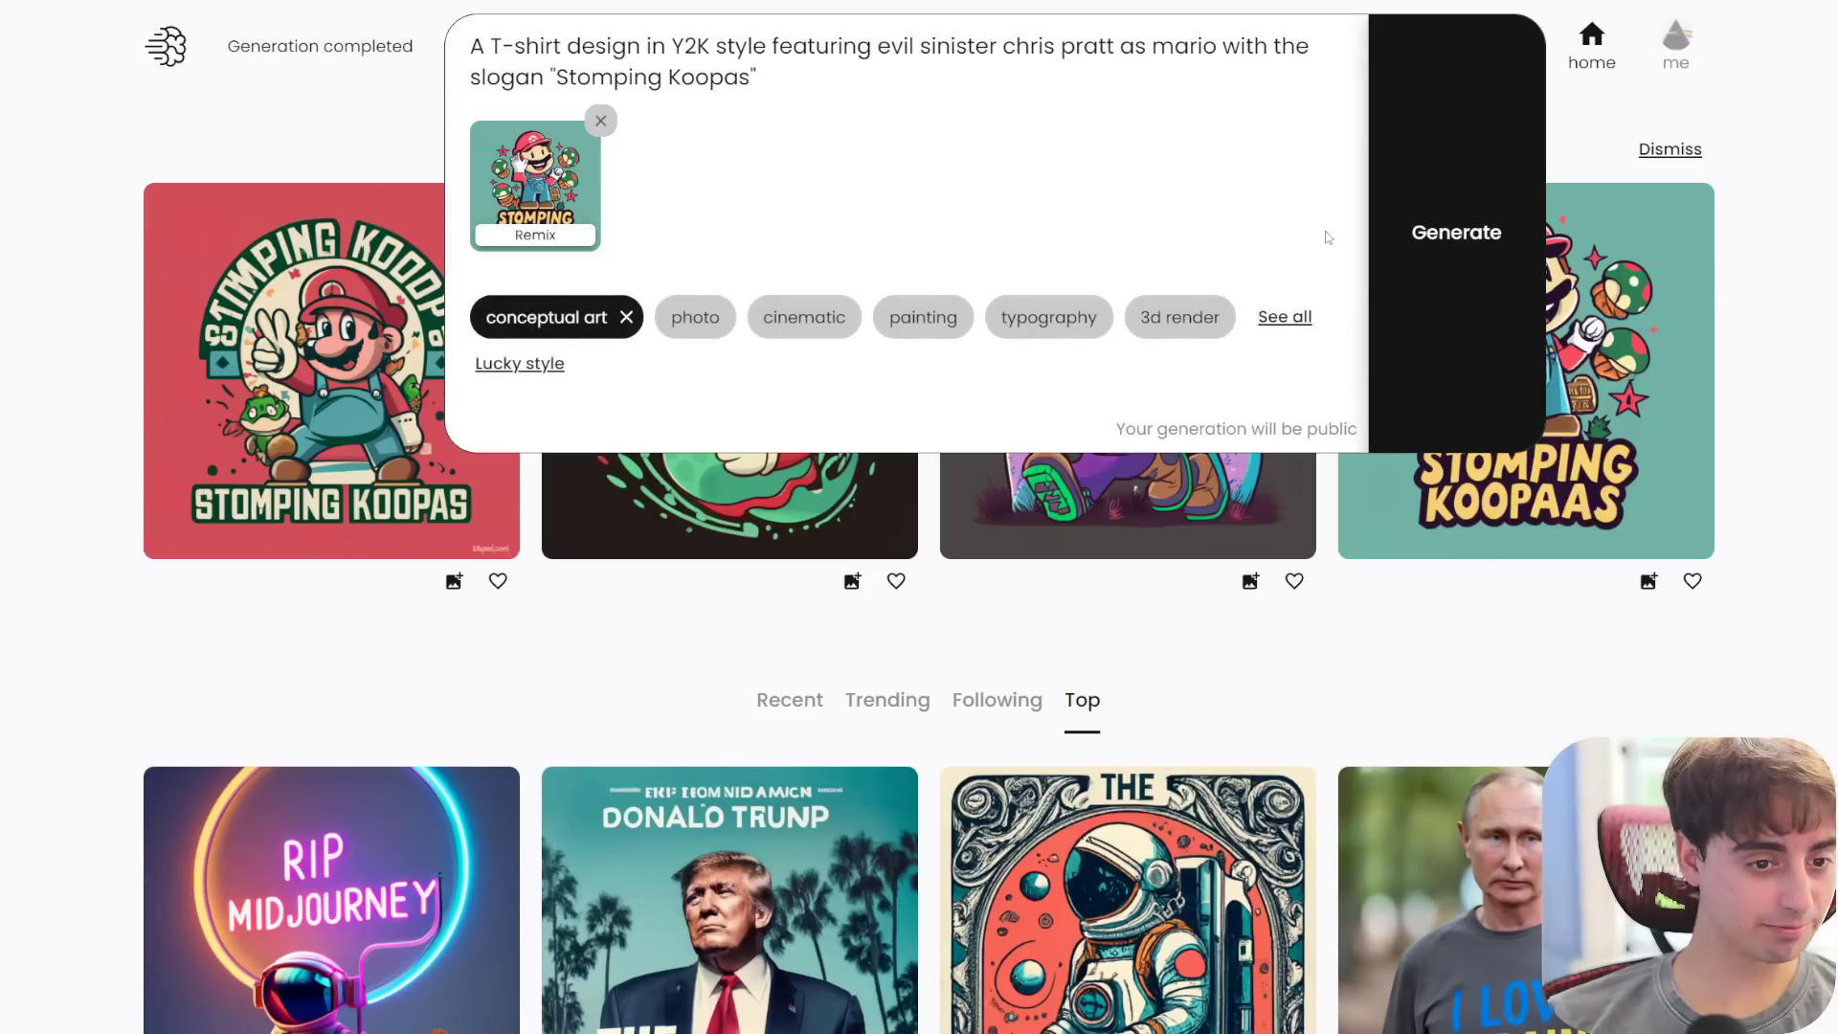
click(1426, 233)
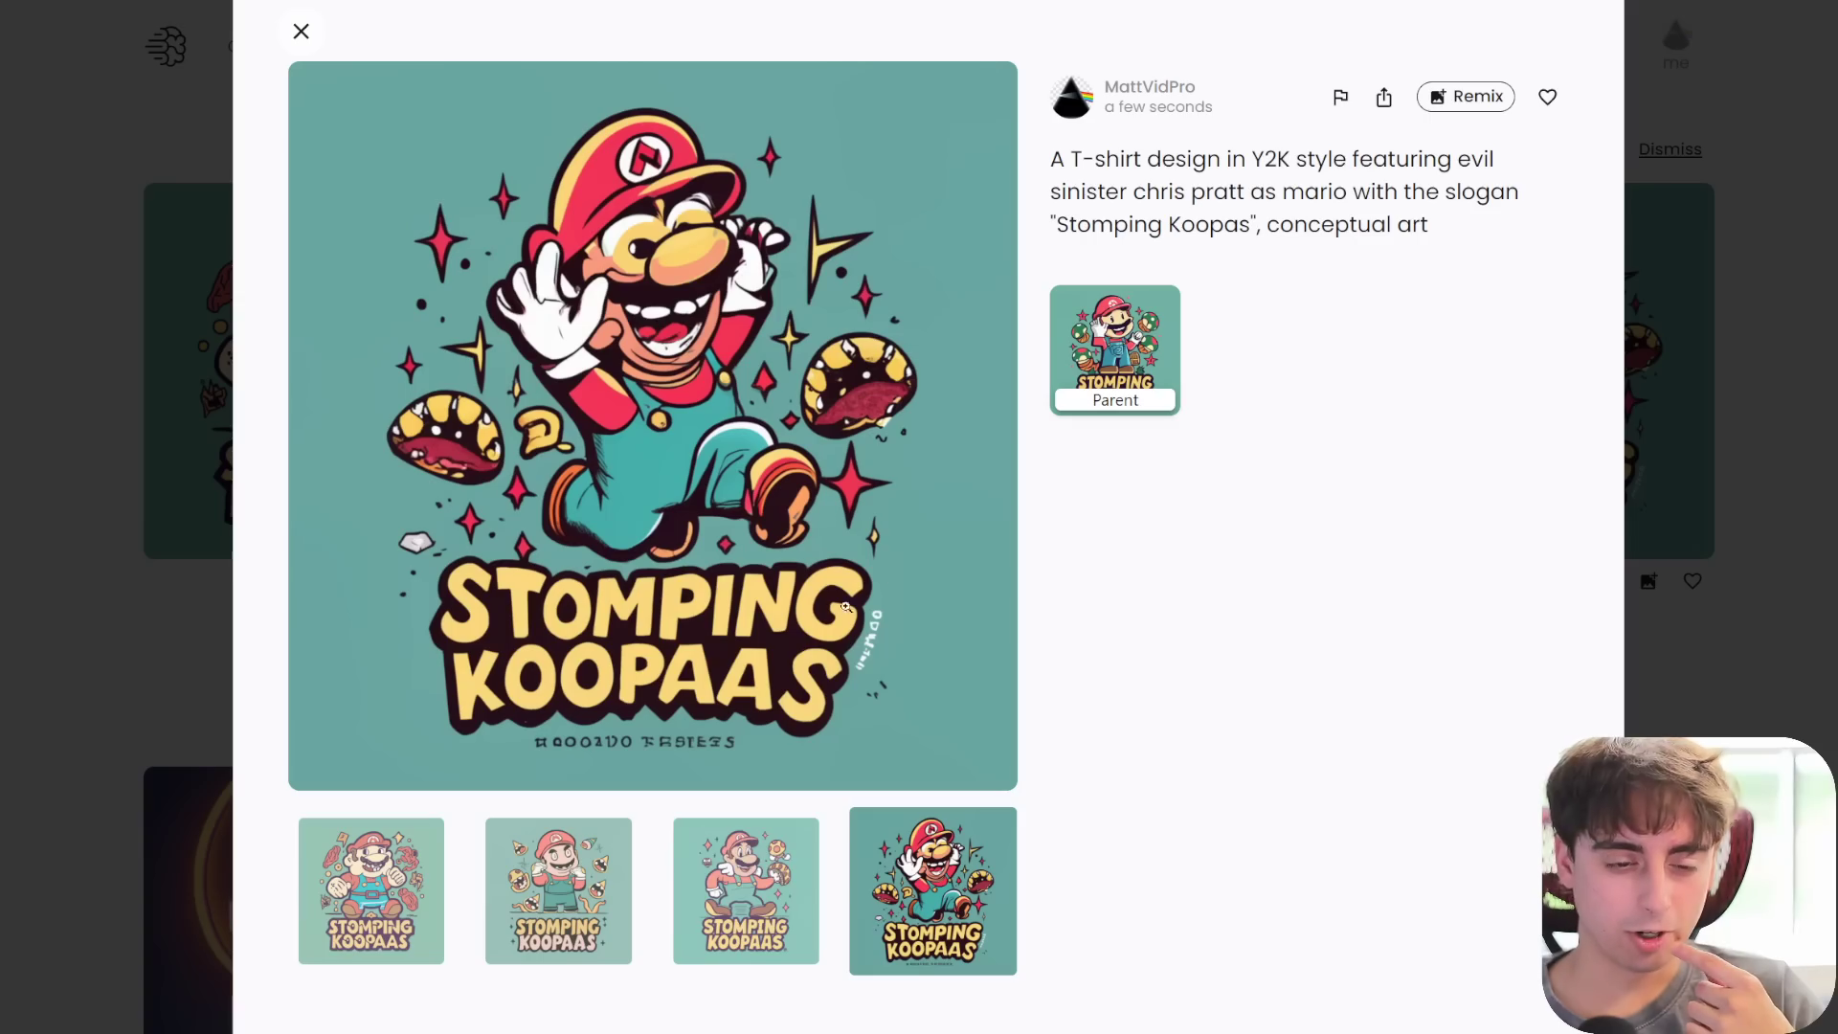
- Go through the remixed teal "Stomping Koopas" T-shirt variations to compare their lettering and Mario drawings
right_click(659, 890)
click(517, 907)
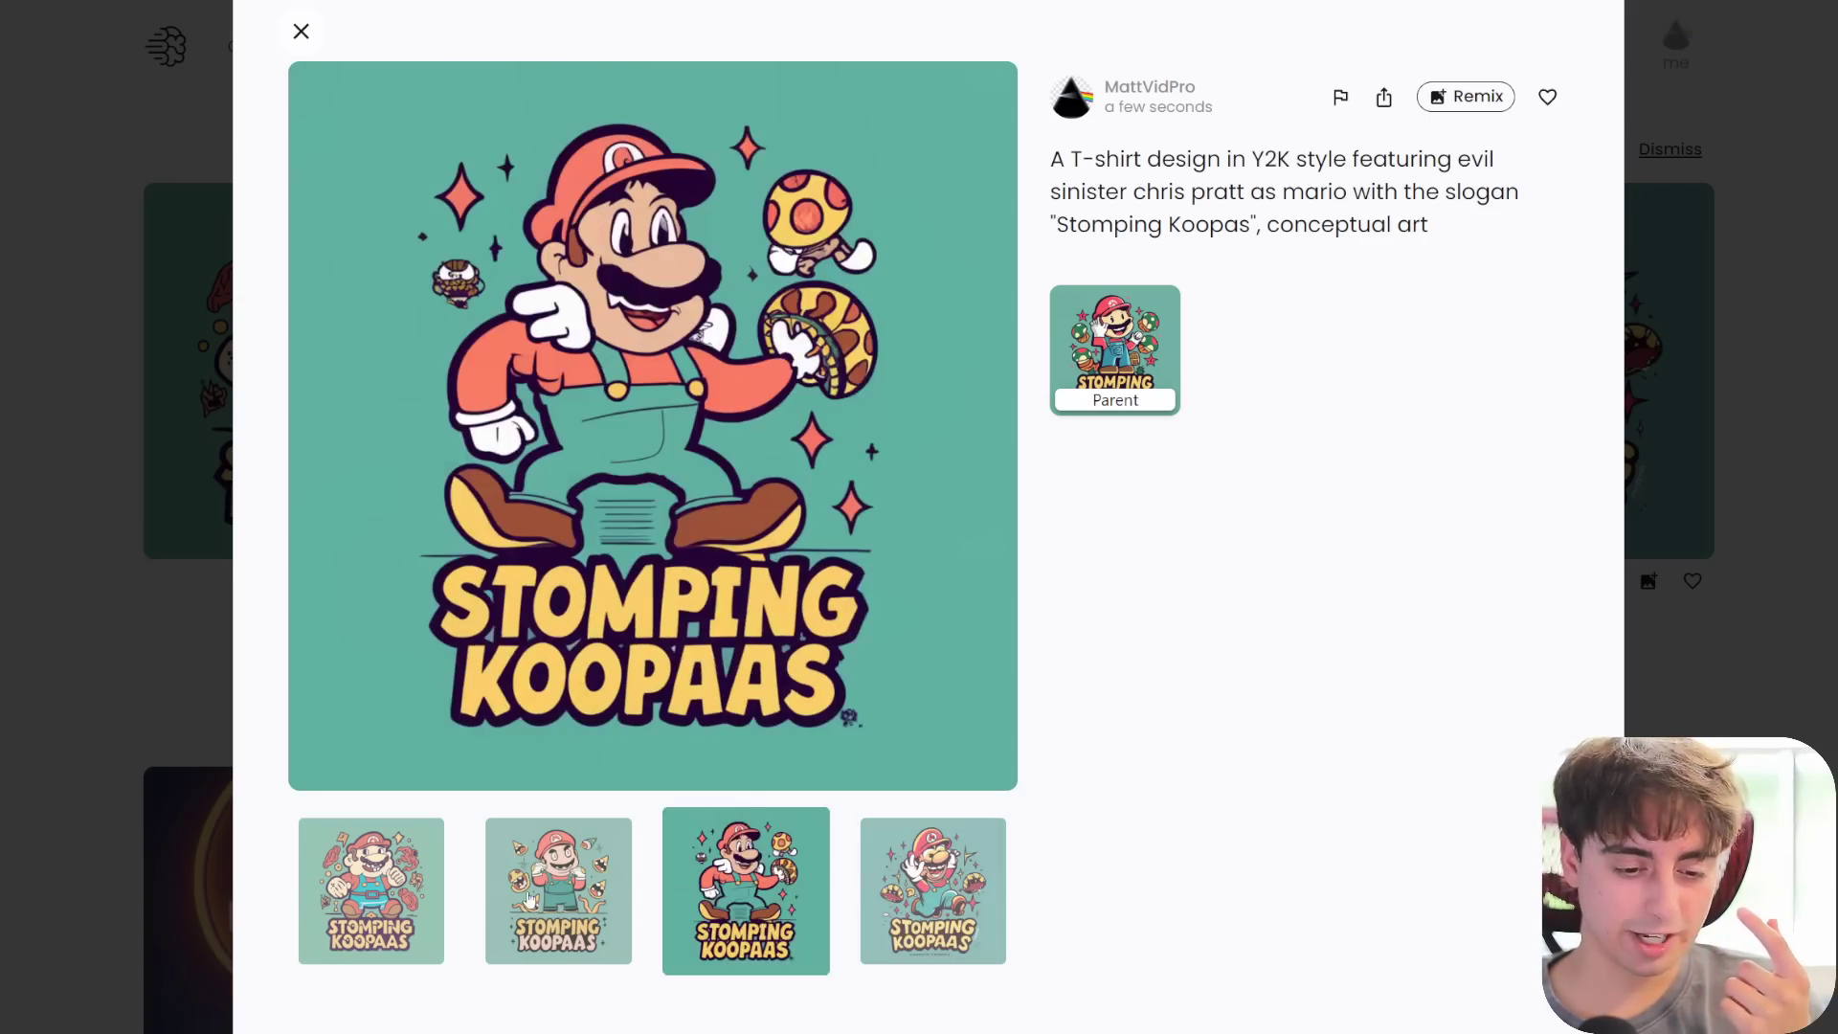
click(529, 900)
click(373, 876)
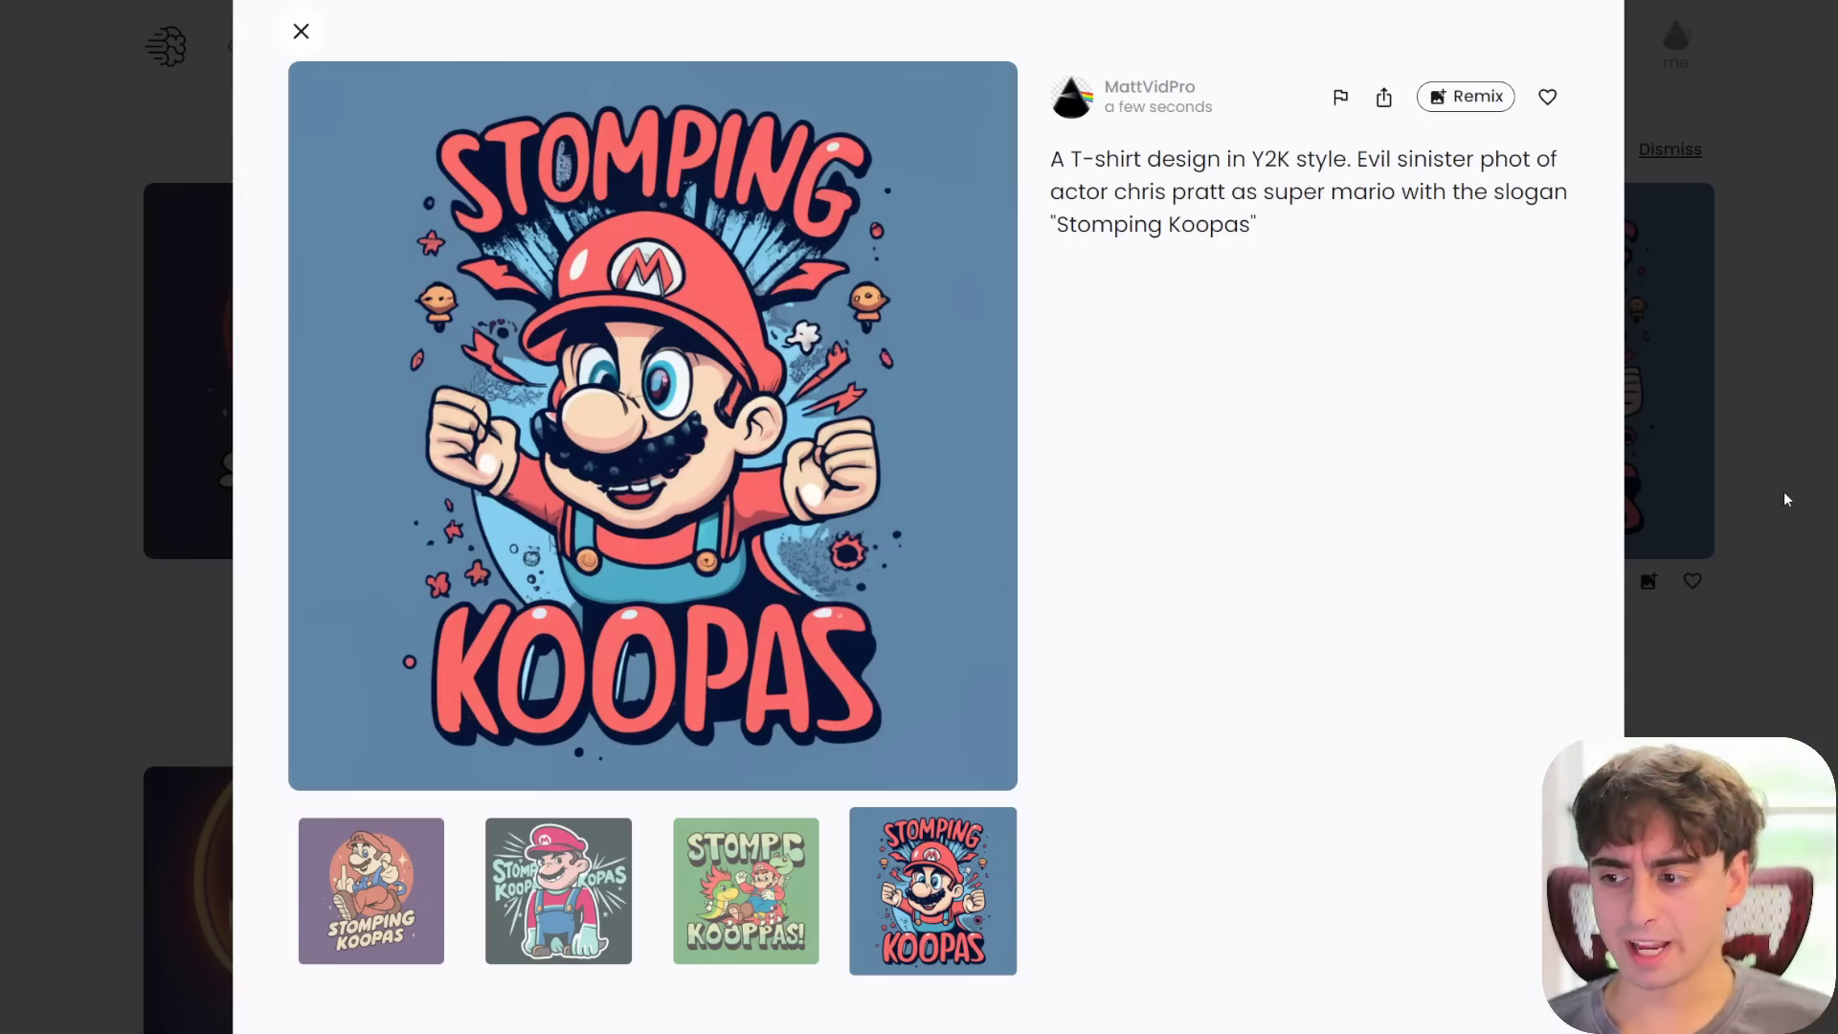
- Close the blue "Stomping Koopas" design and browse the Top community gallery for examples of text rendering
click(1682, 443)
scroll(1089, 727, down, 20)
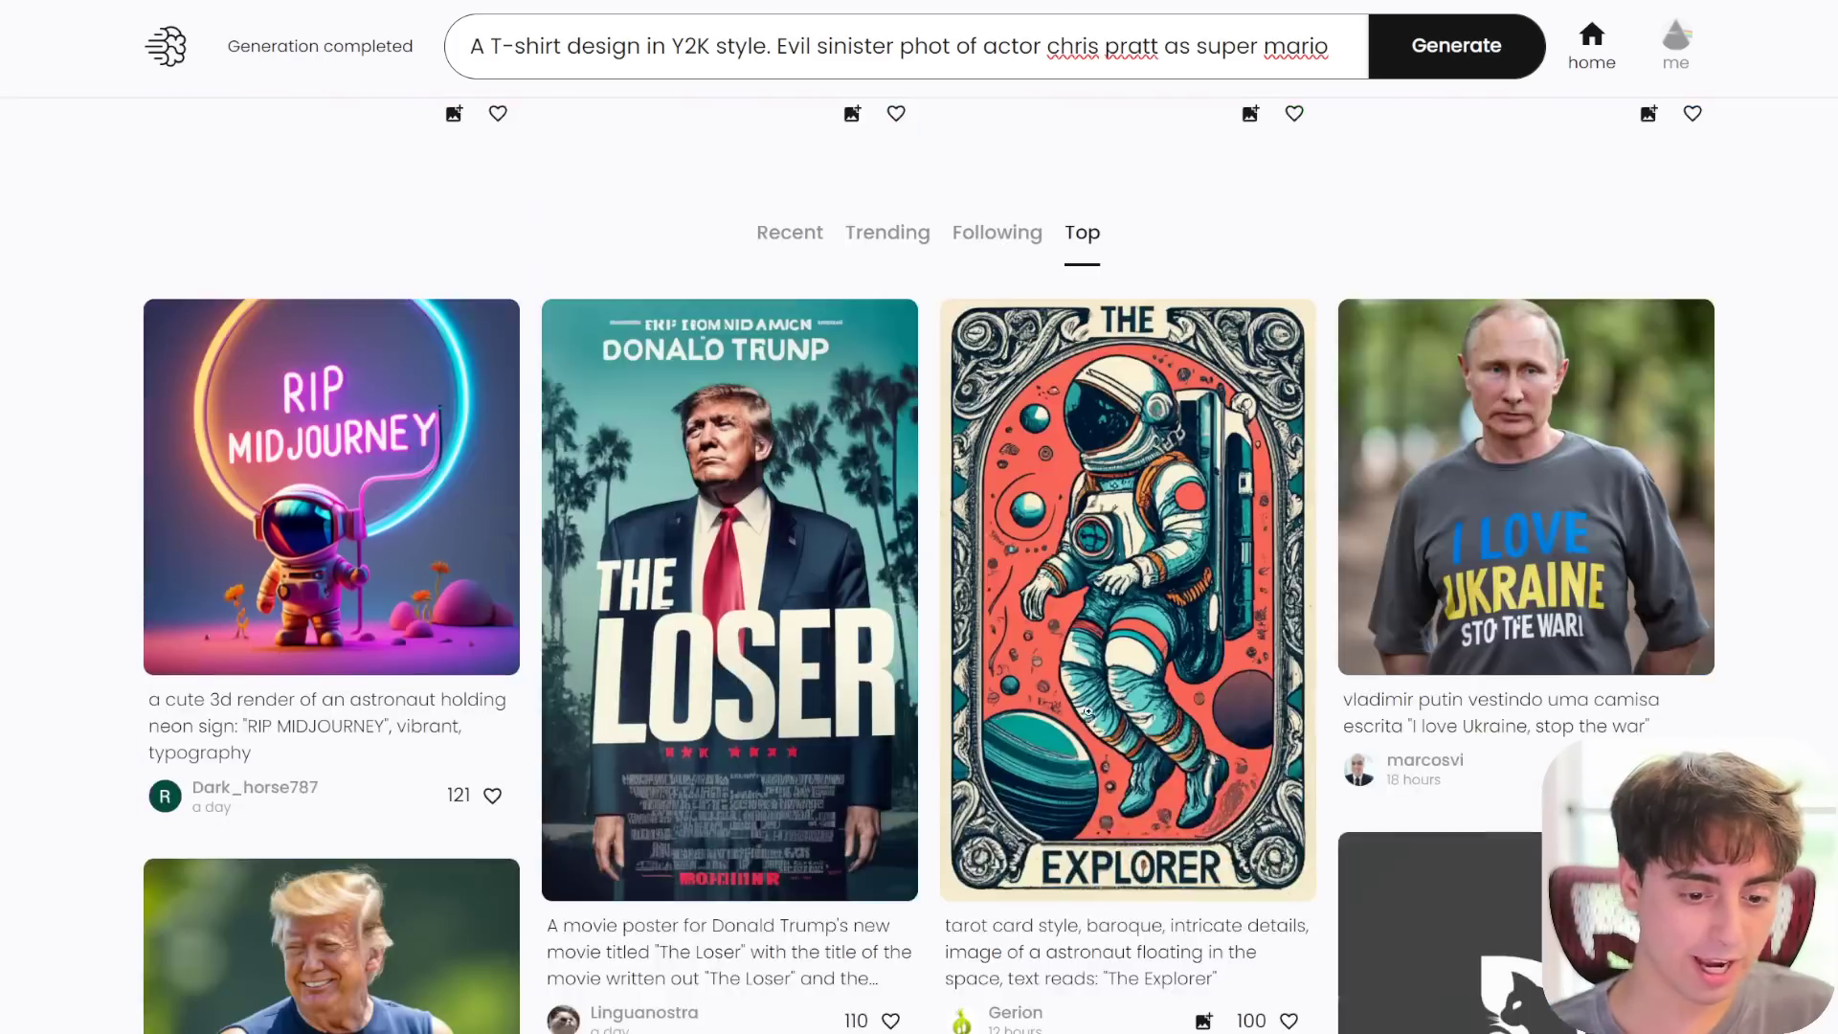
scroll(1229, 614, down, 20)
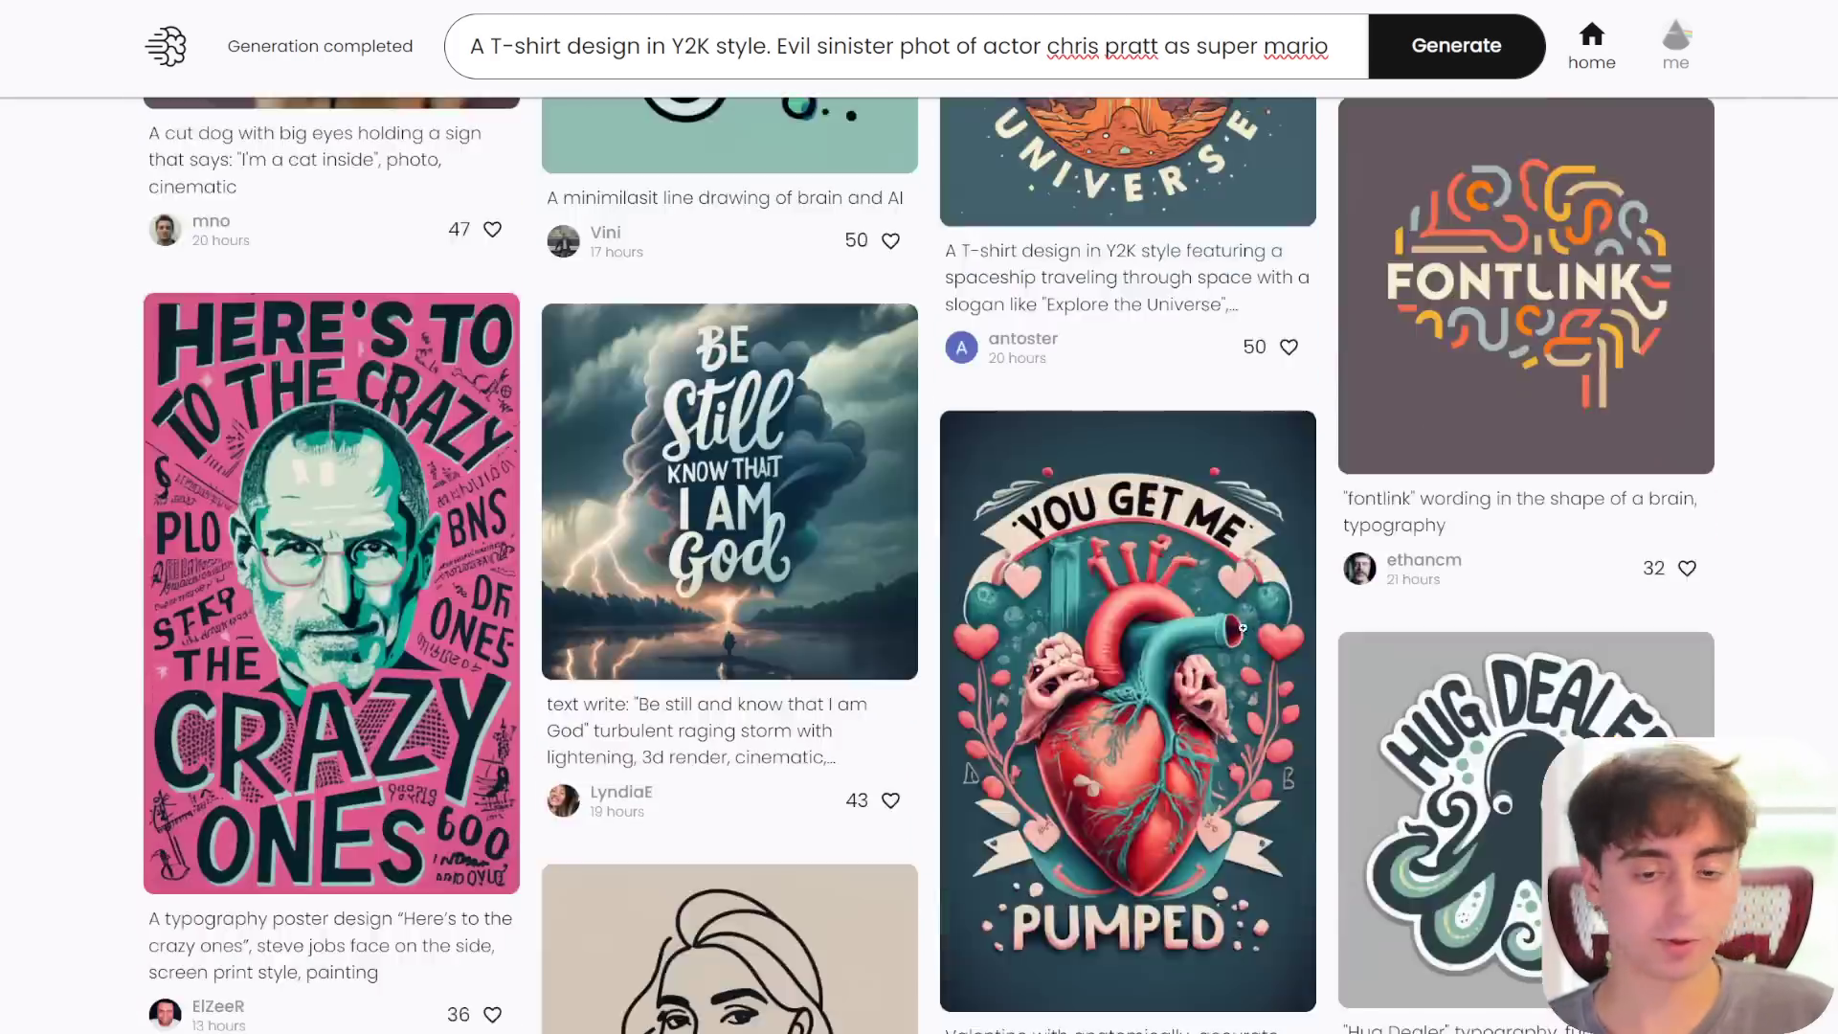
scroll(1270, 617, down, 10)
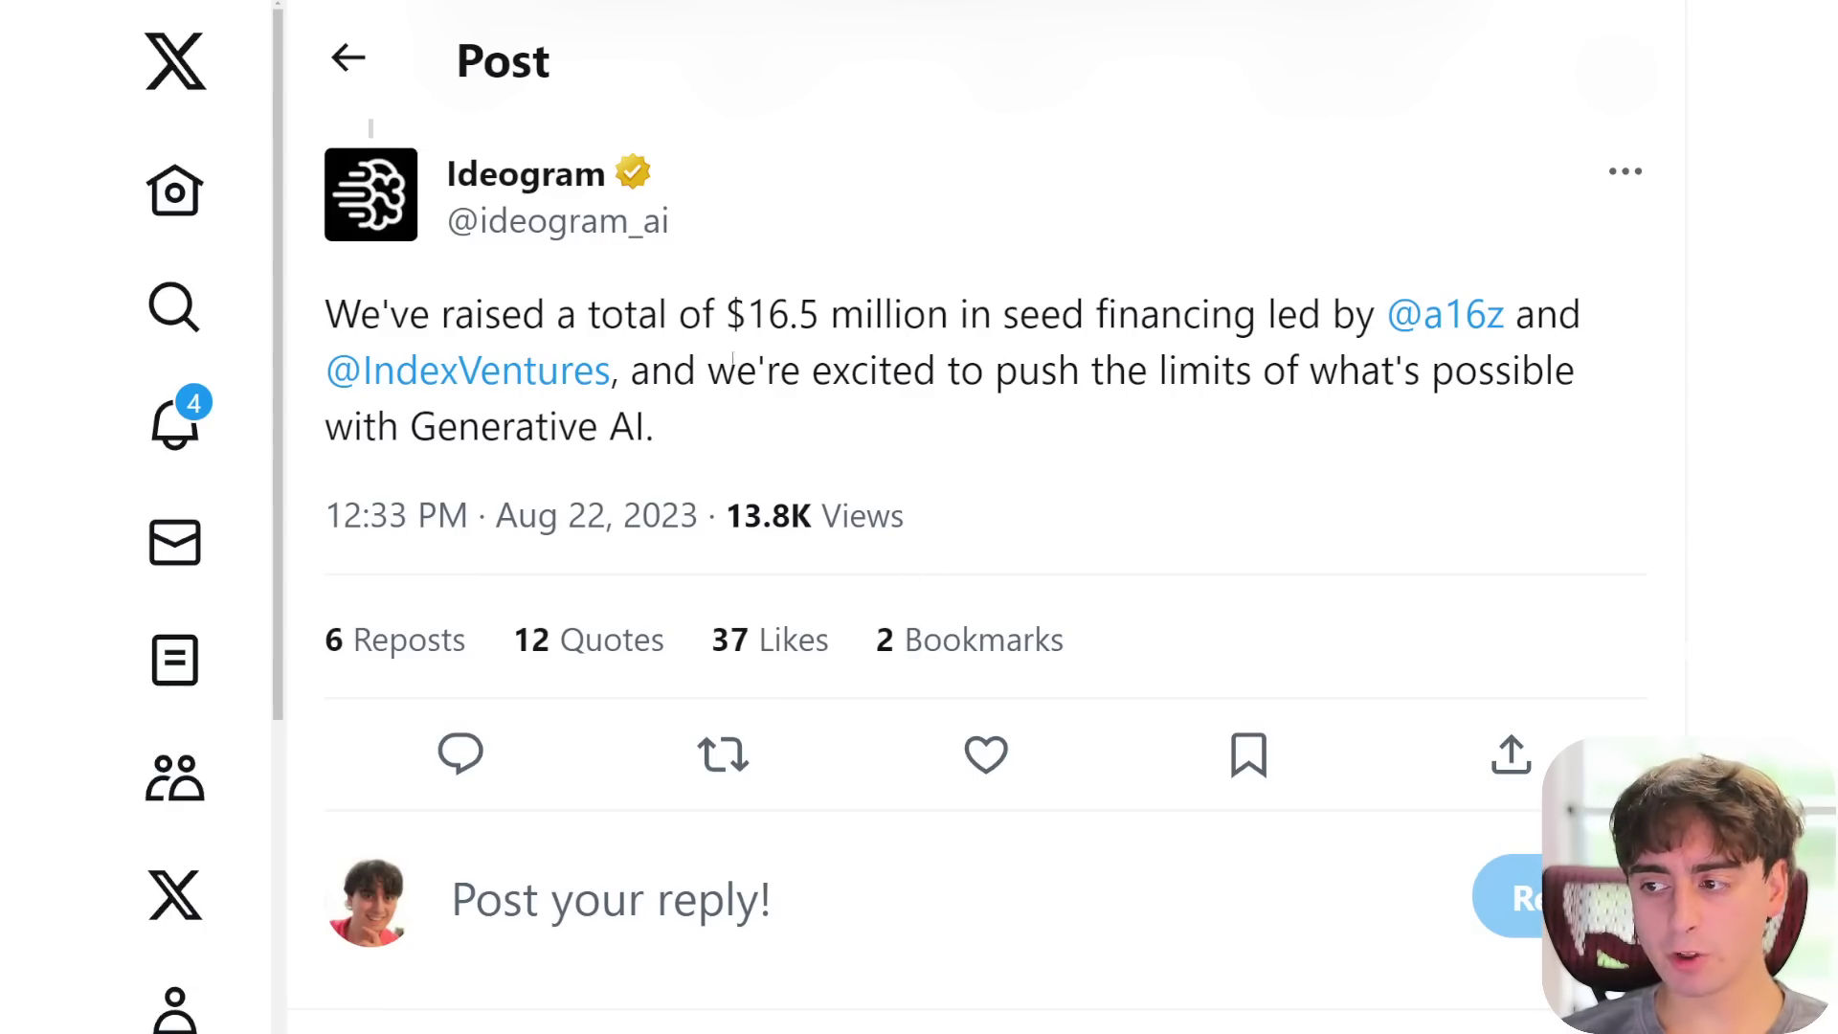
- Switch to Ideogram's posts on X and highlight the $16.5 million seed financing and the team members' handles while reading
drag(730, 314, 960, 314)
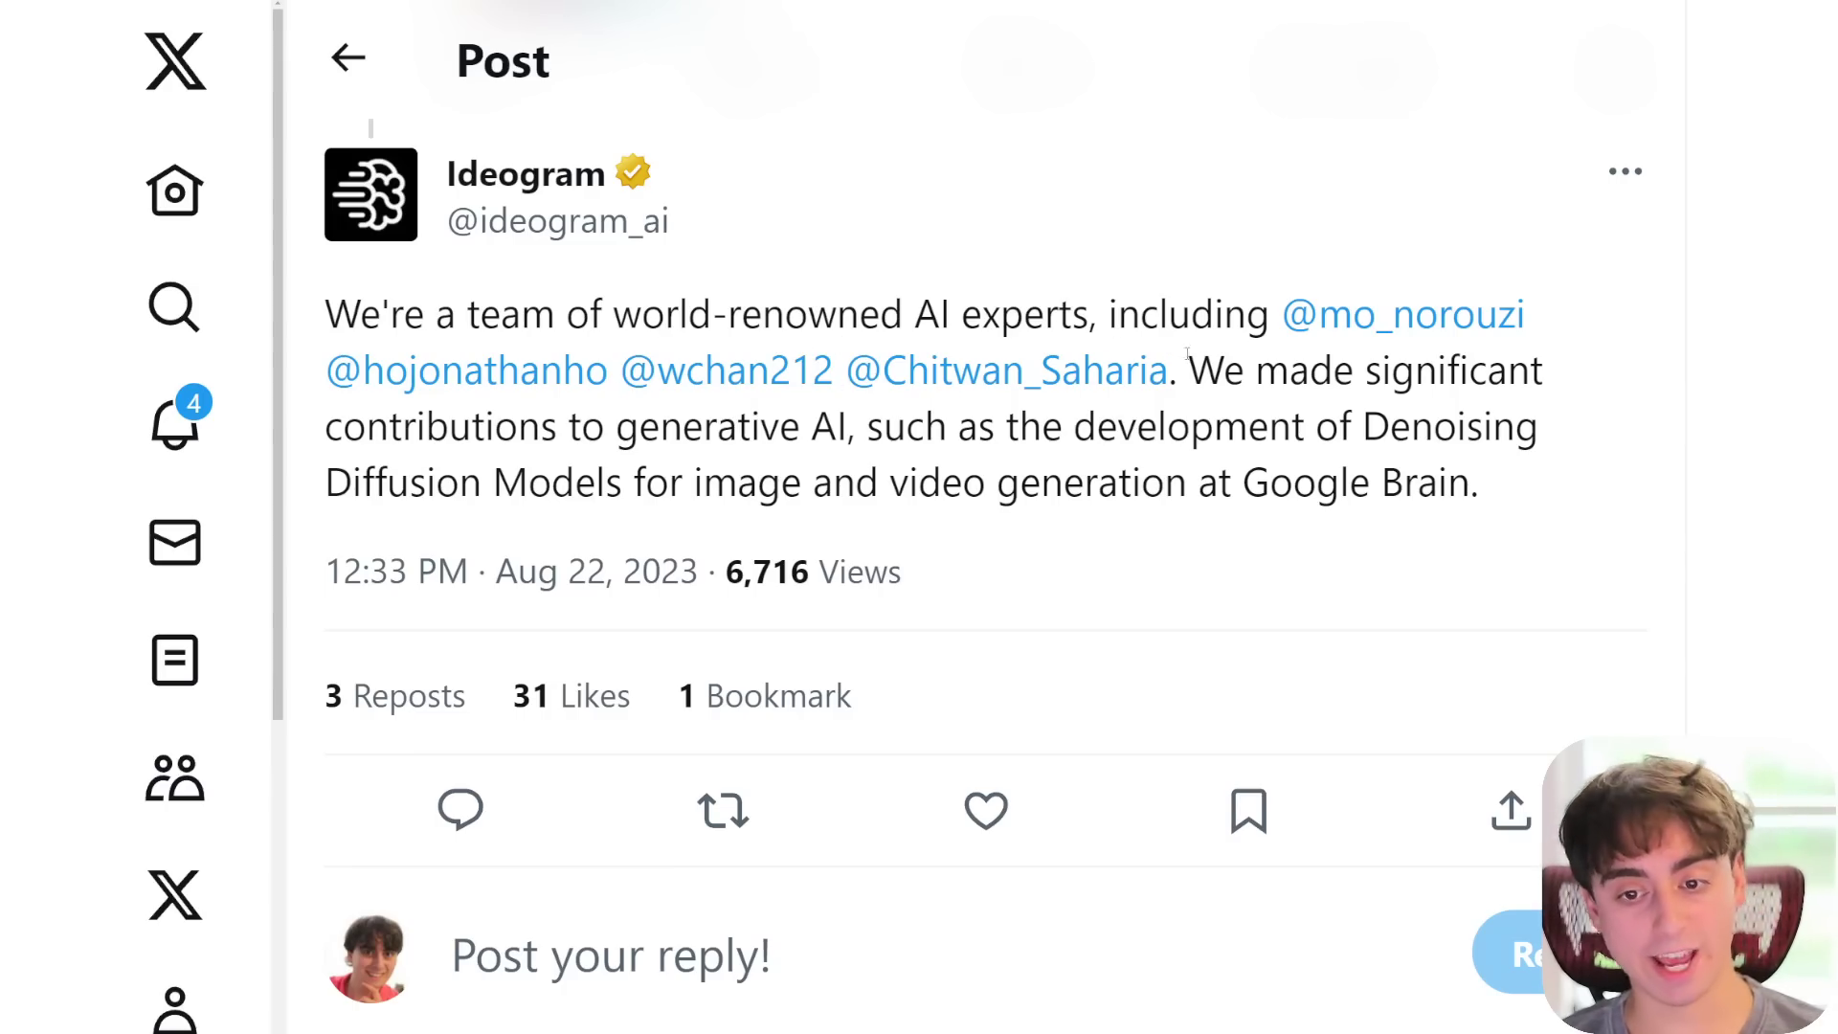
drag(1169, 373, 1282, 315)
click(1467, 232)
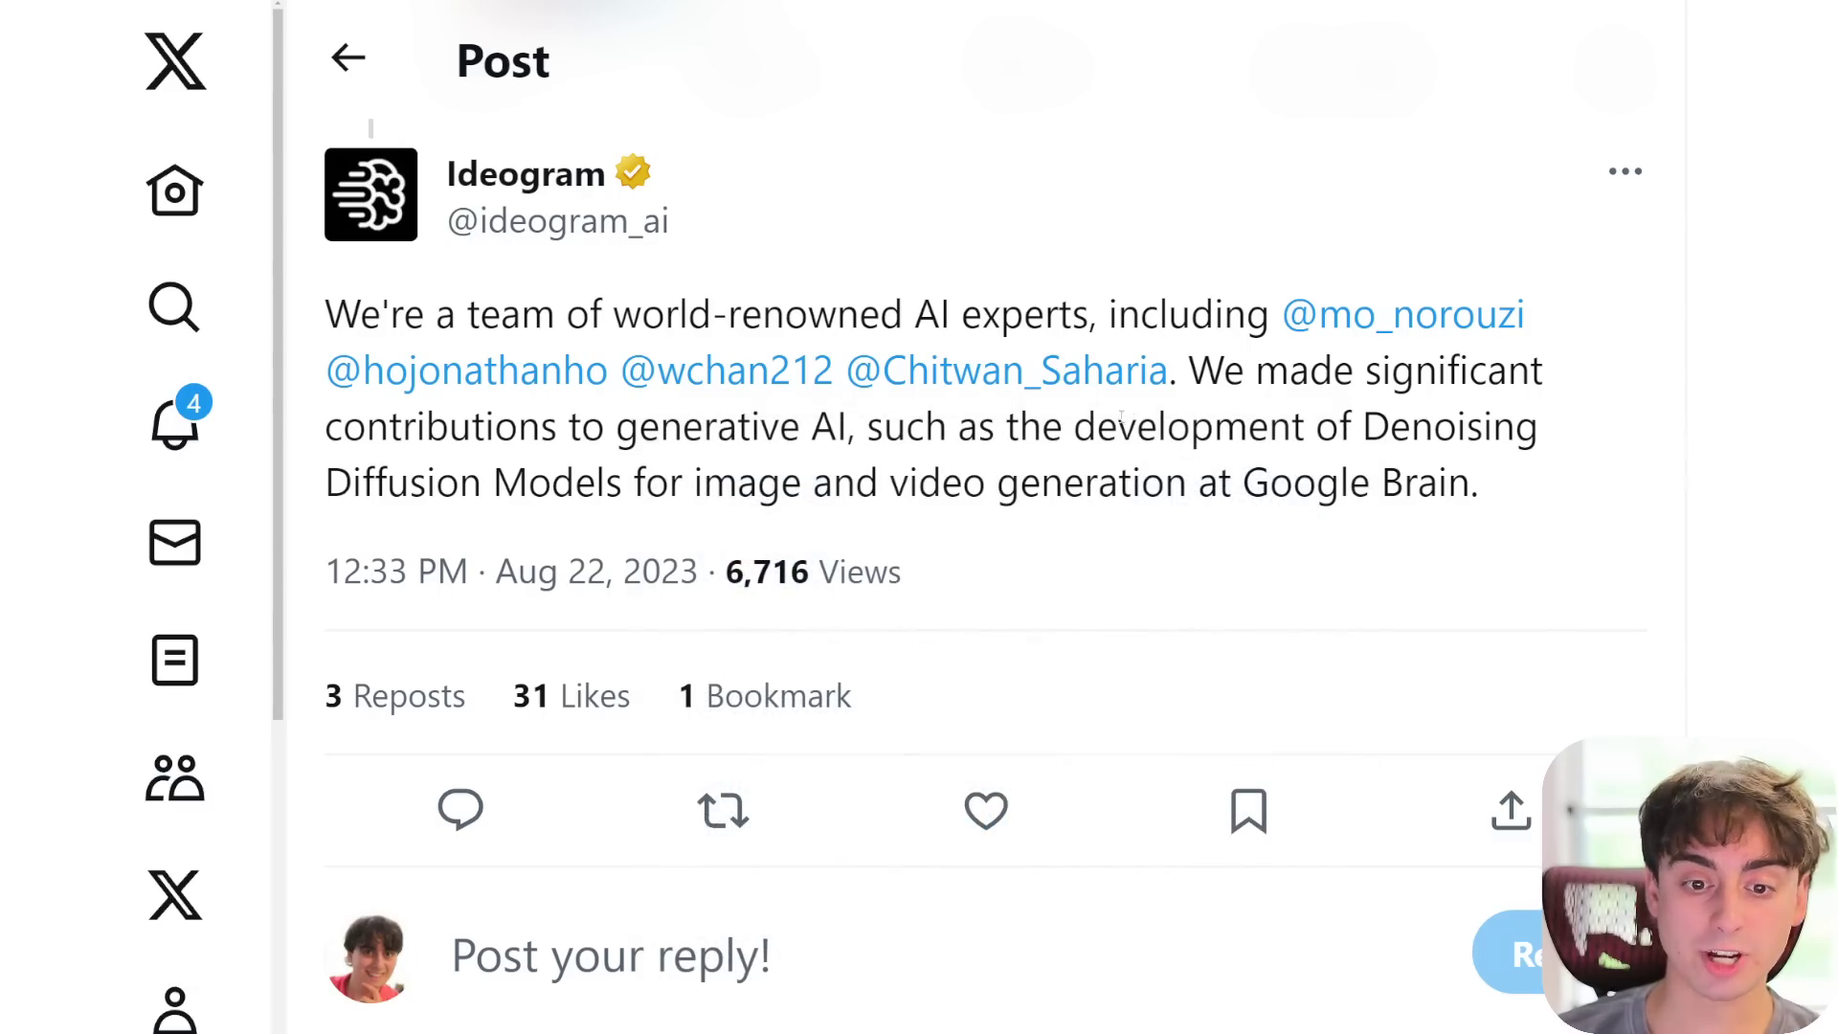
- Highlight "Diffusion Models" and "Google Brain" in Ideogram's post about its team's background, and clear the text selection
drag(328, 483, 644, 482)
click(1076, 502)
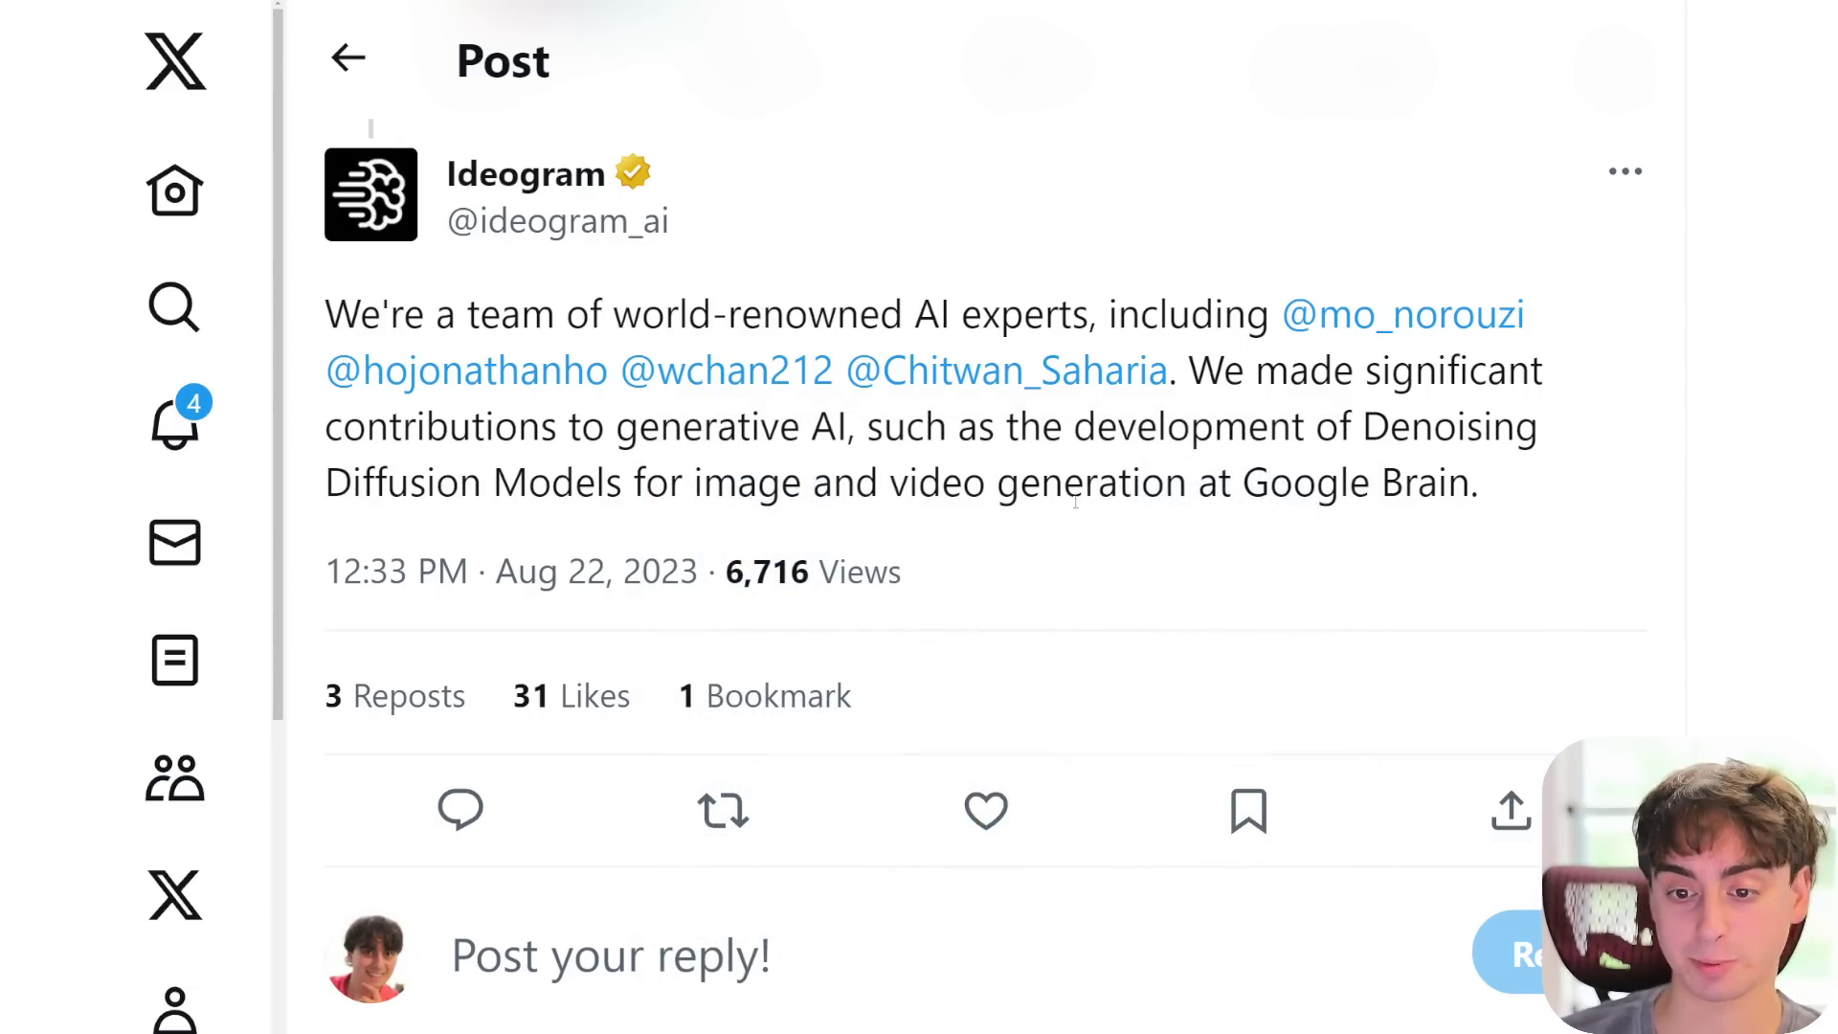
drag(1235, 512, 1580, 499)
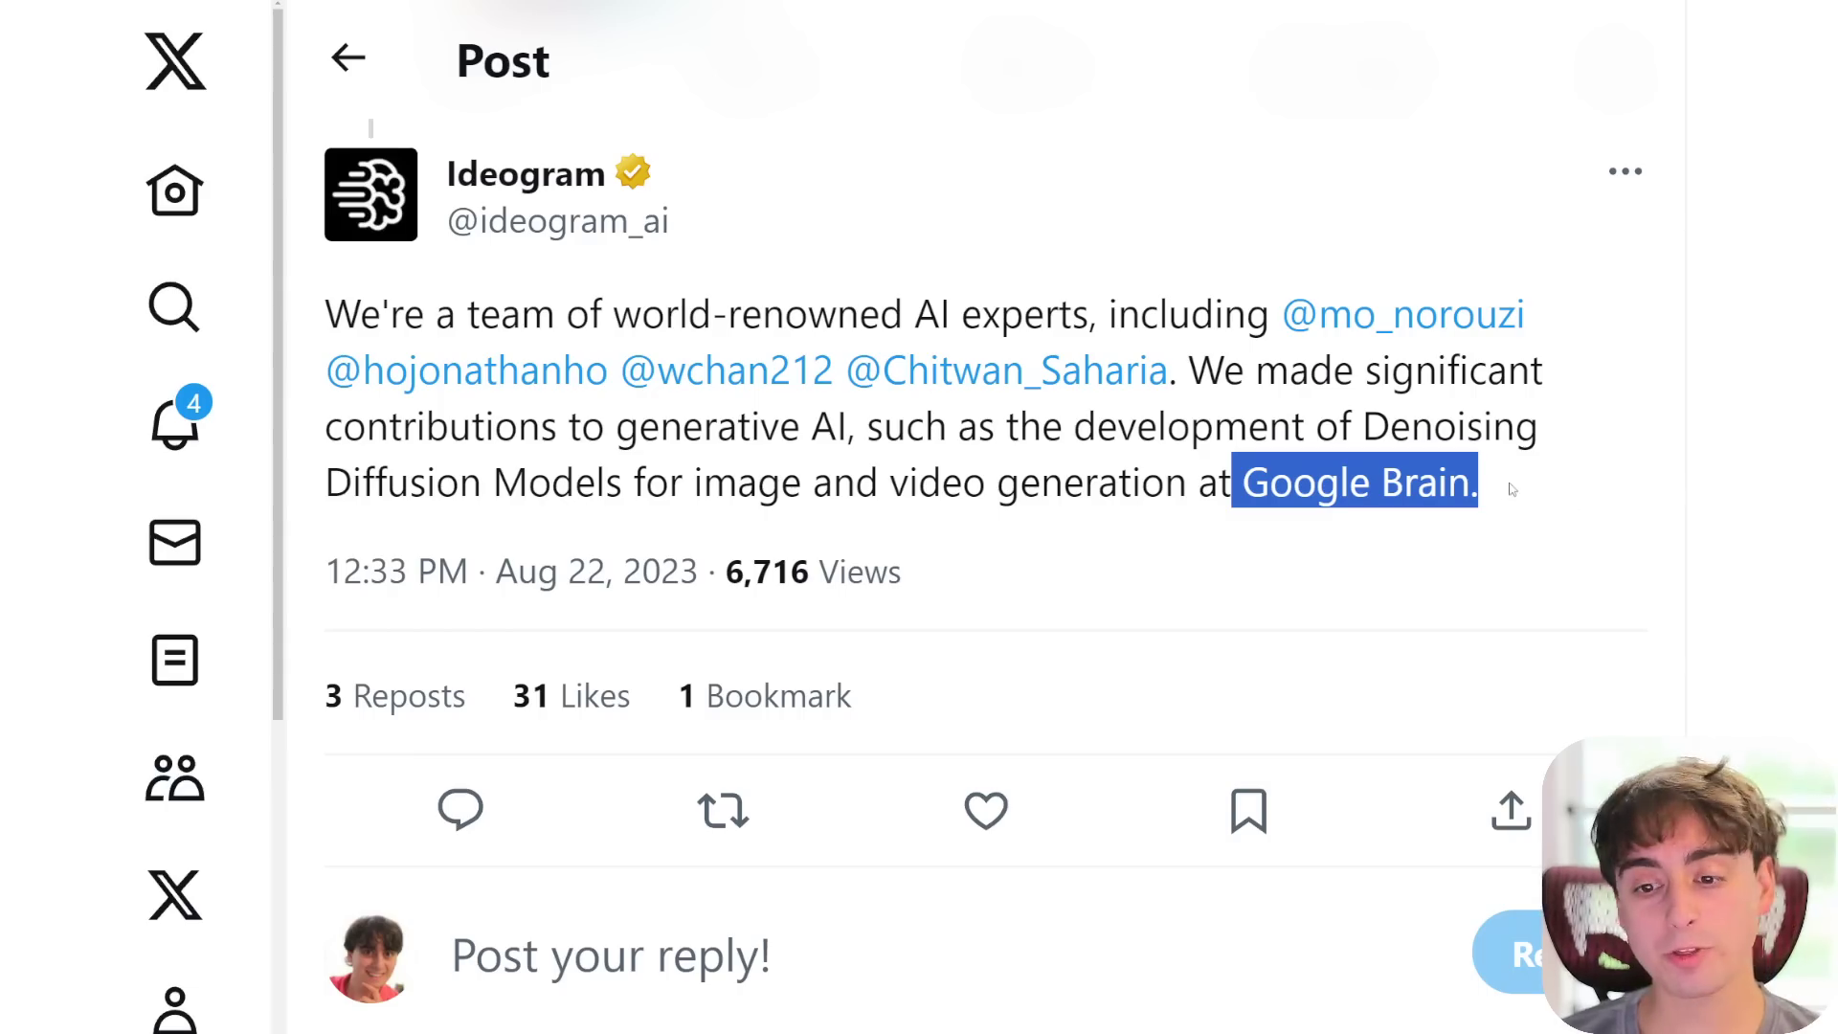
click(1452, 485)
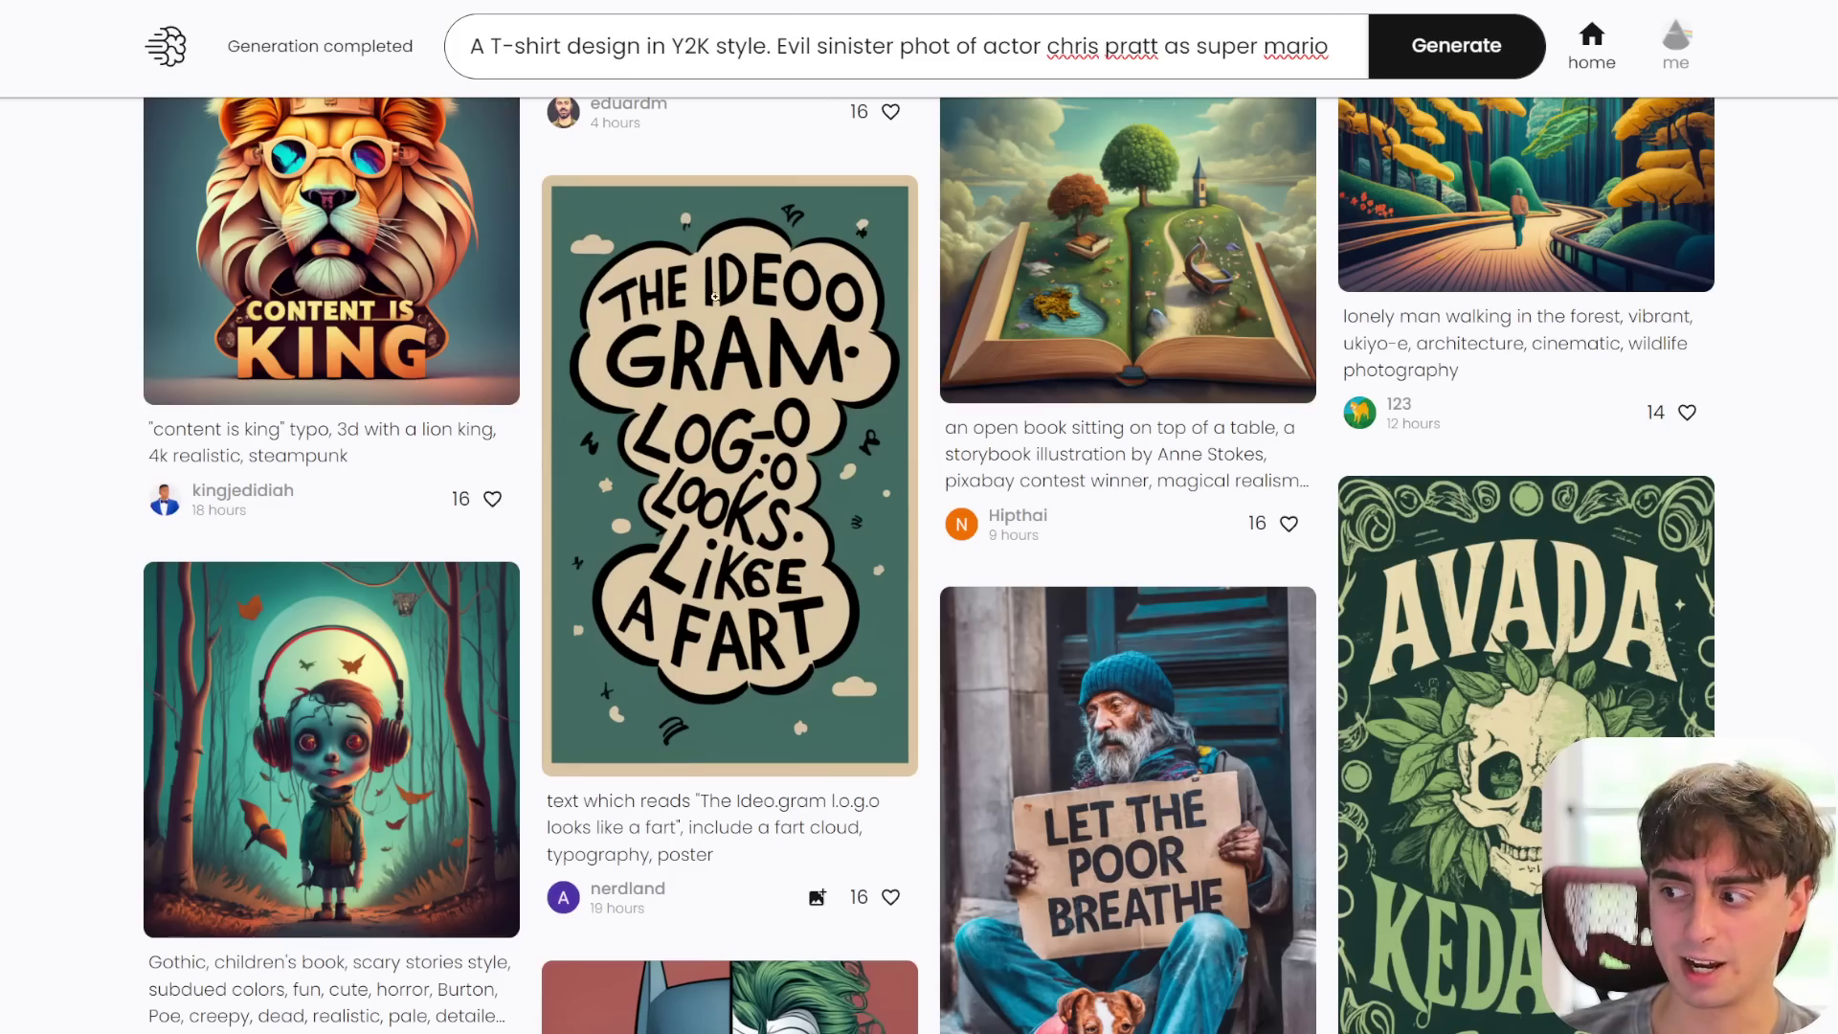
- Return to the image generator's community gallery and browse further down through its posters, logos and photo-style images
scroll(919, 565, down, 10)
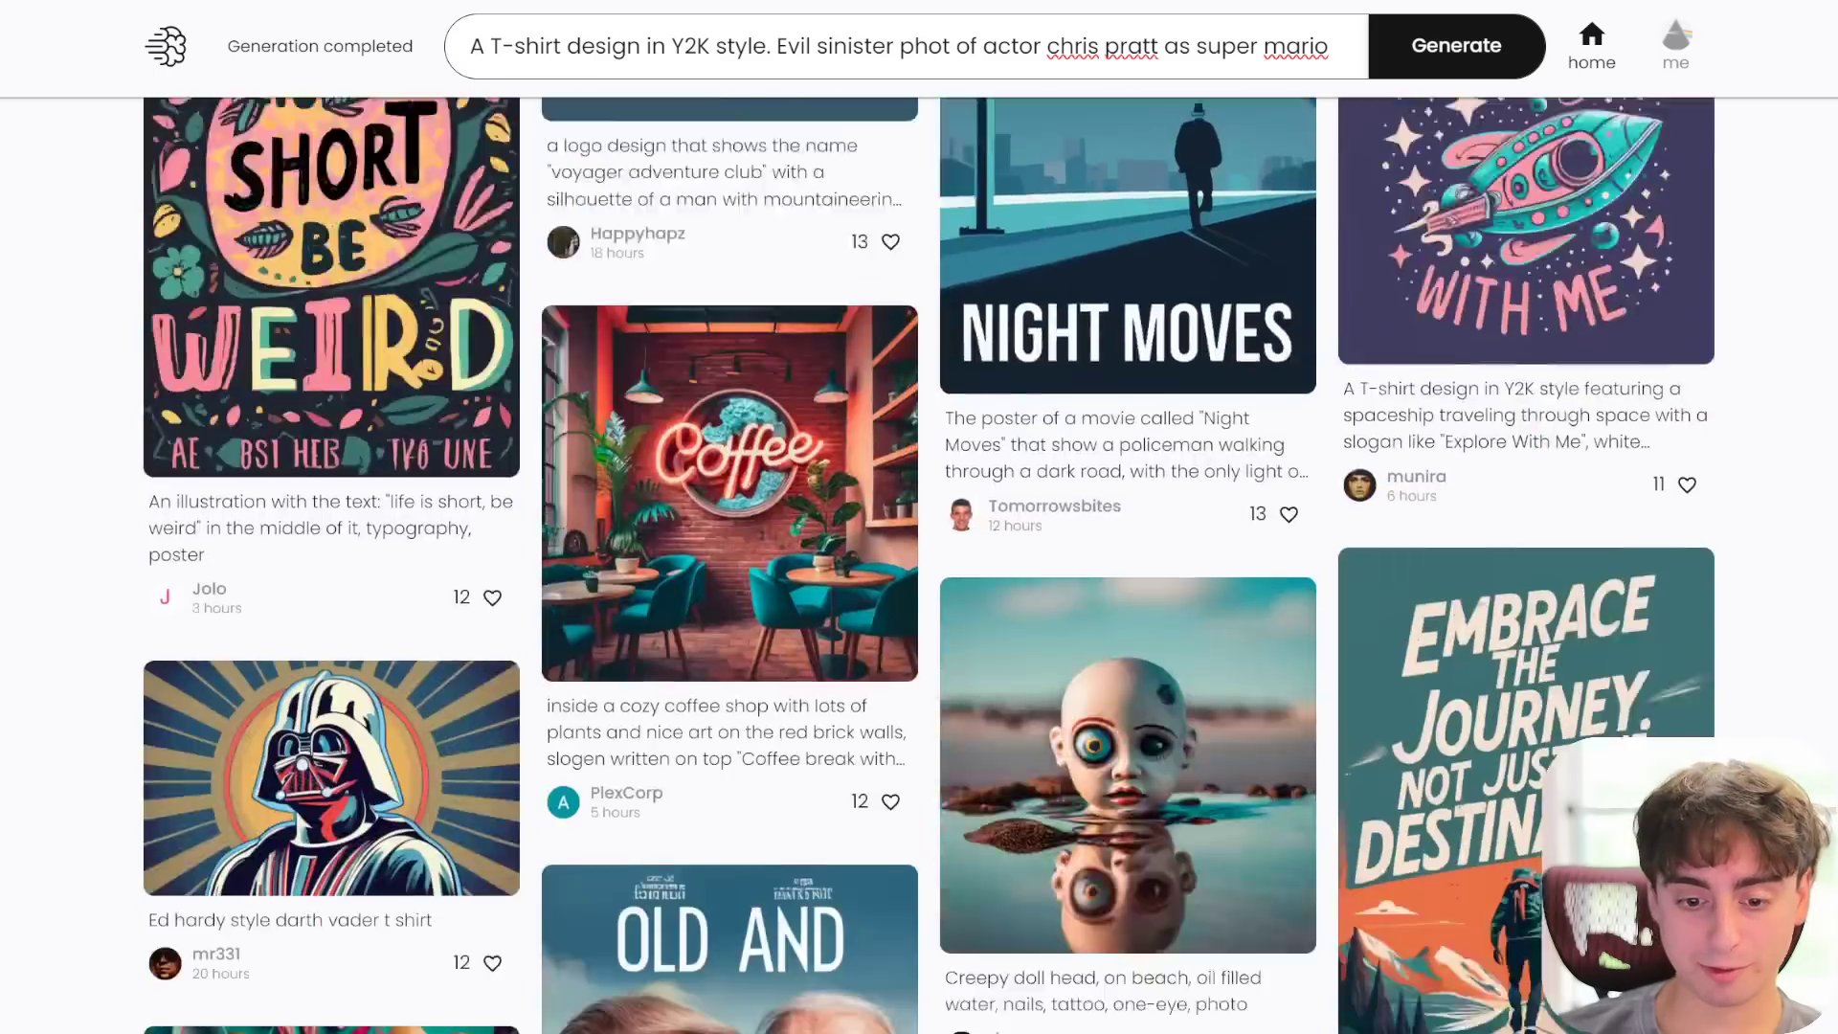
scroll(919, 565, down, 20)
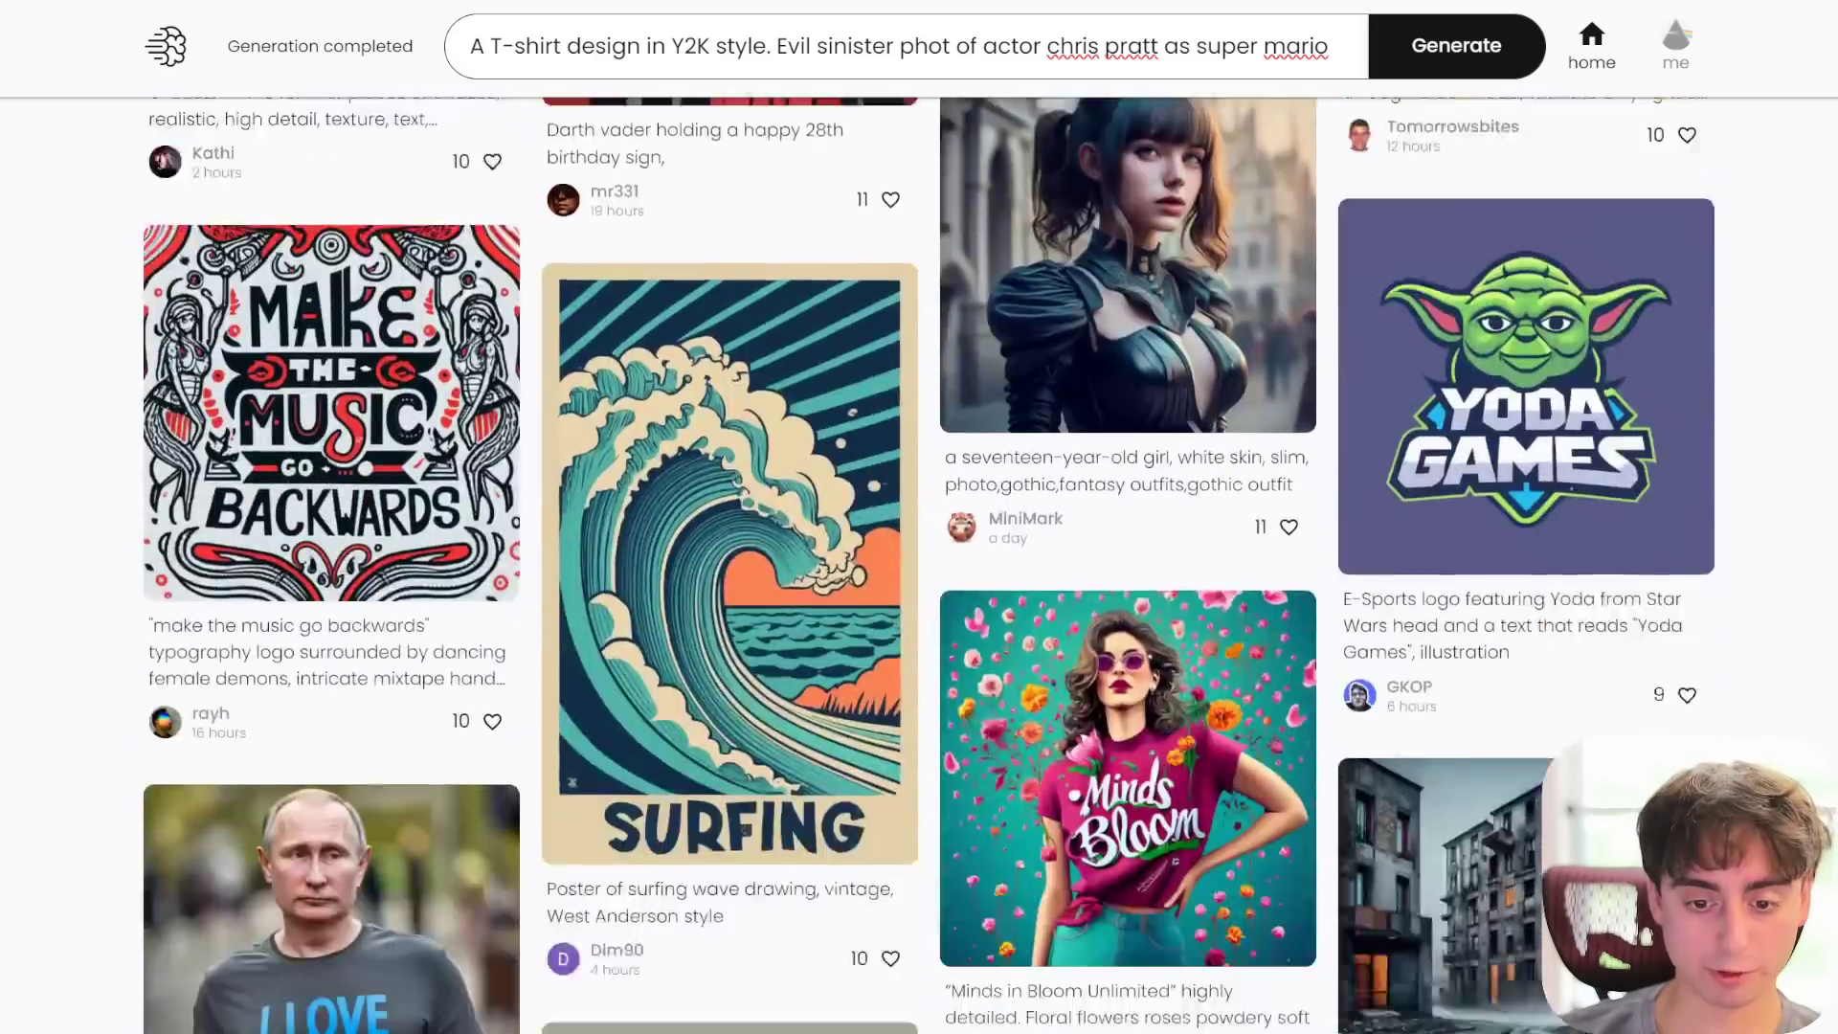
scroll(919, 565, down, 15)
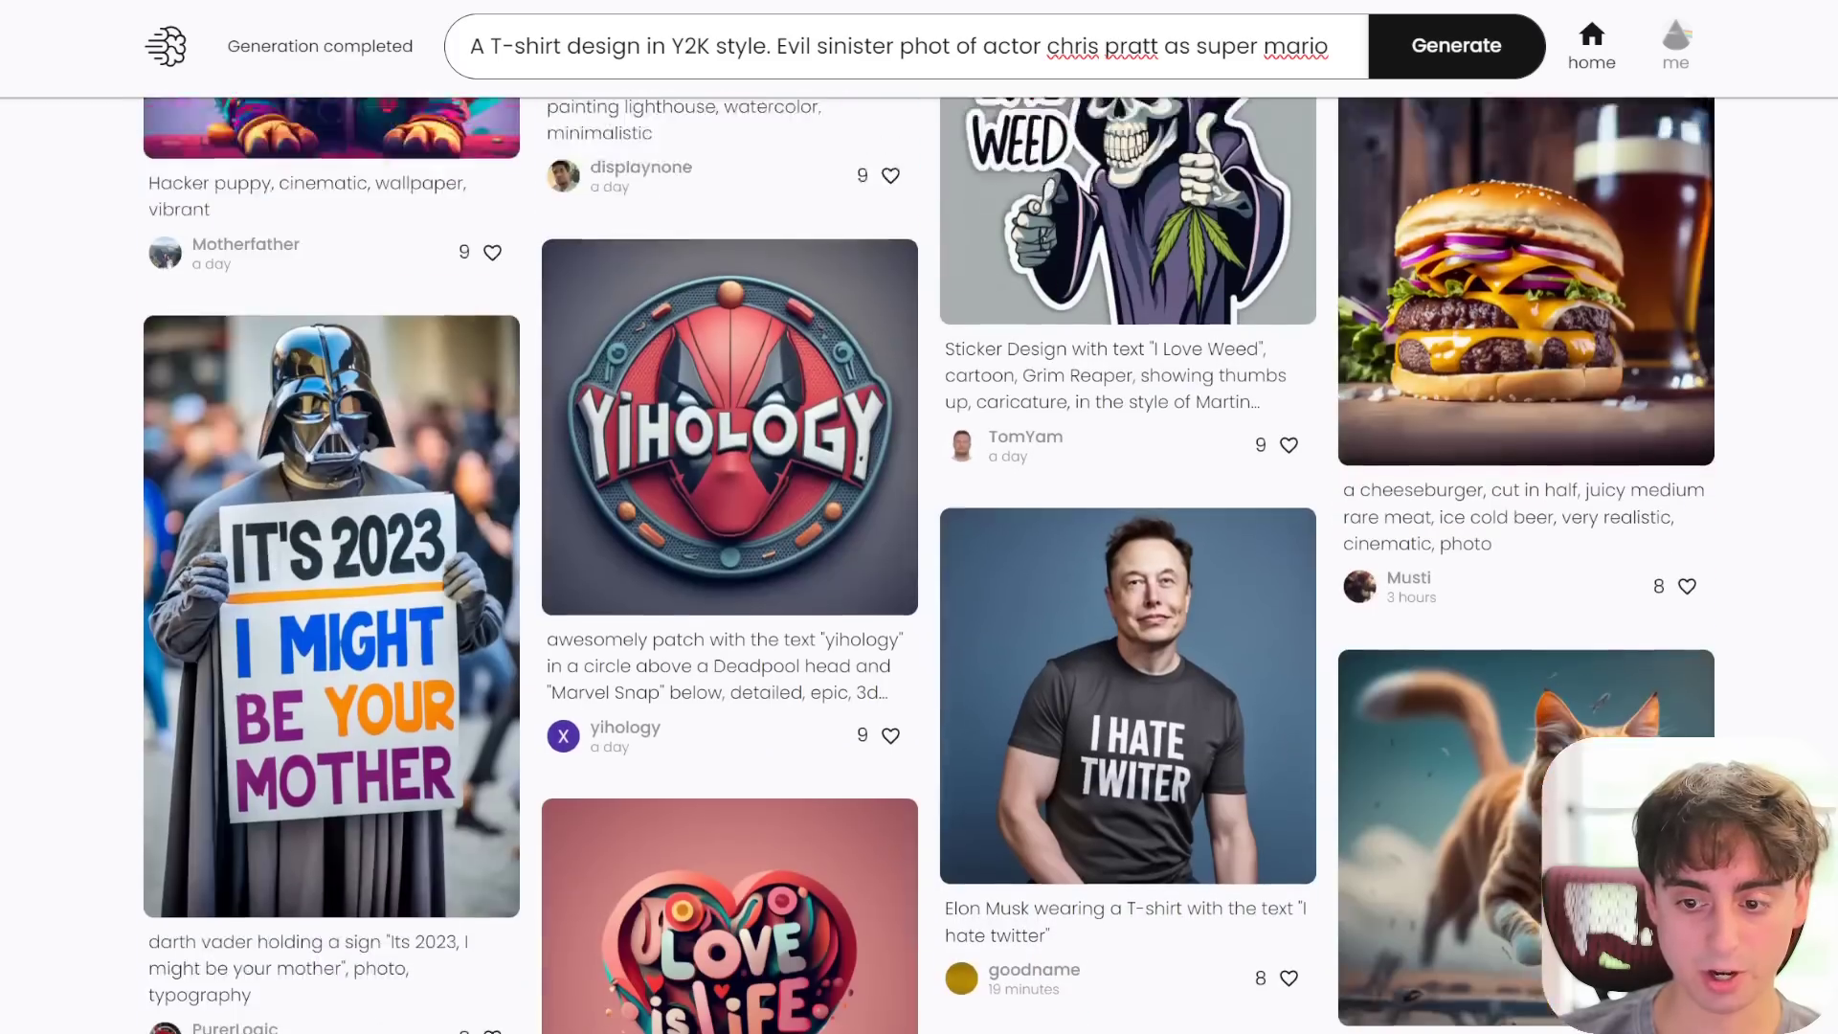